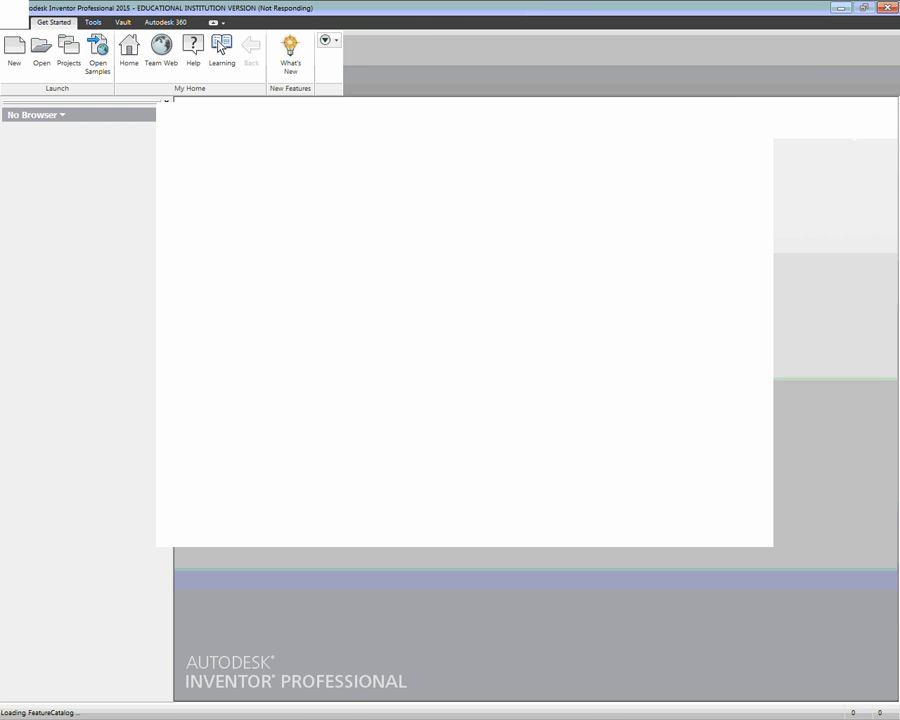
Step: Switch to the browser and examine the isometric drawing of shape 1 in shapes_2.pdf
{"action": "key", "text": "alt+Tab"}
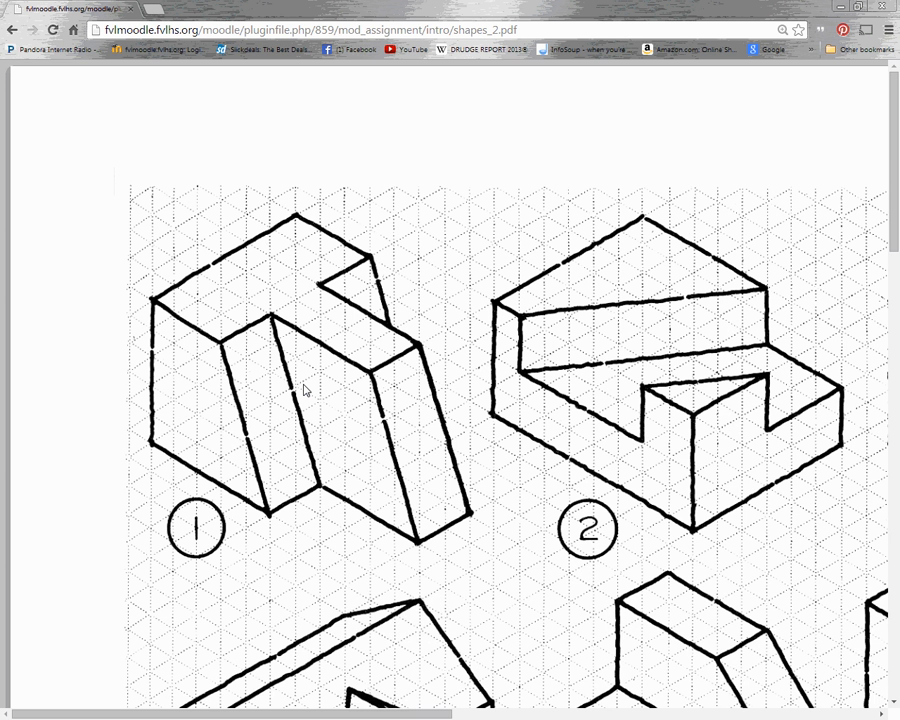
{"action": "scroll", "coordinate": [177, 368], "scroll_direction": "down", "scroll_amount": 3}
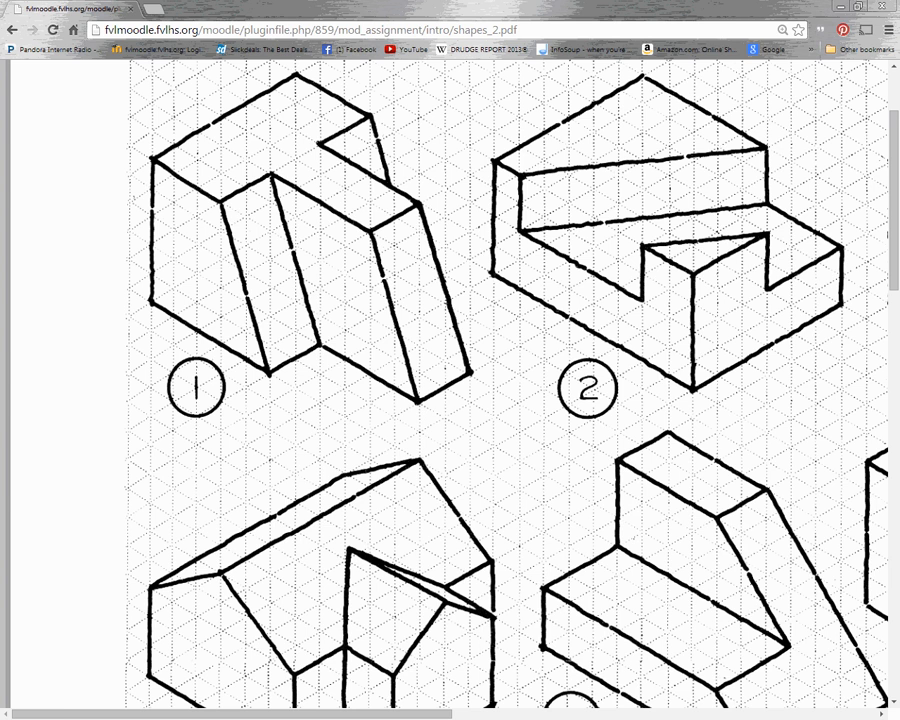
{"action": "key", "text": "alt+Tab"}
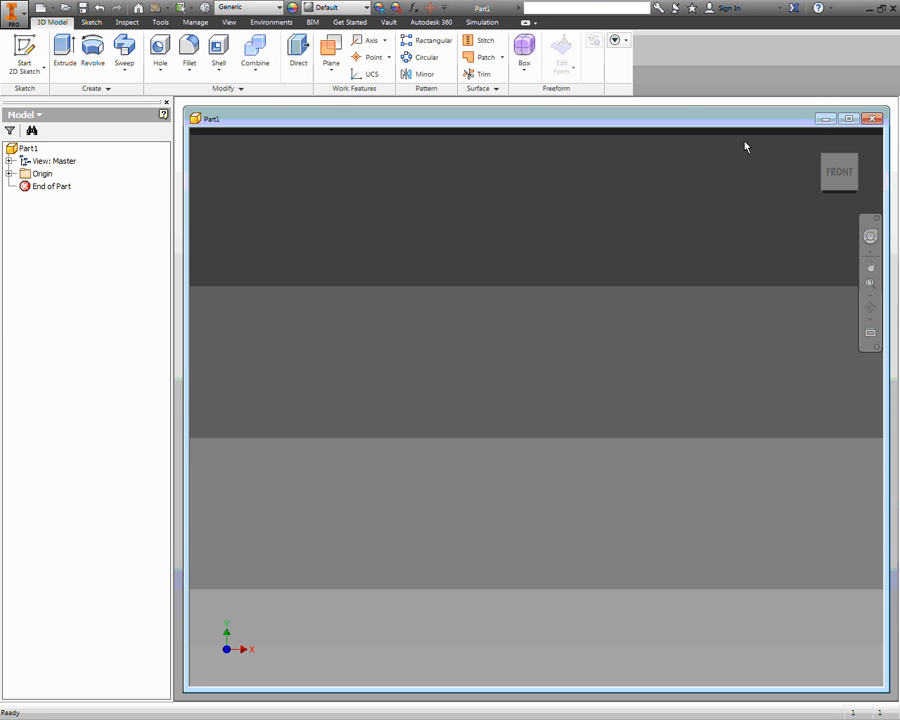
Step: Maximize the Part1 window in Inventor and start a 2D sketch on the XY plane
{"action": "left_click", "coordinate": [849, 118]}
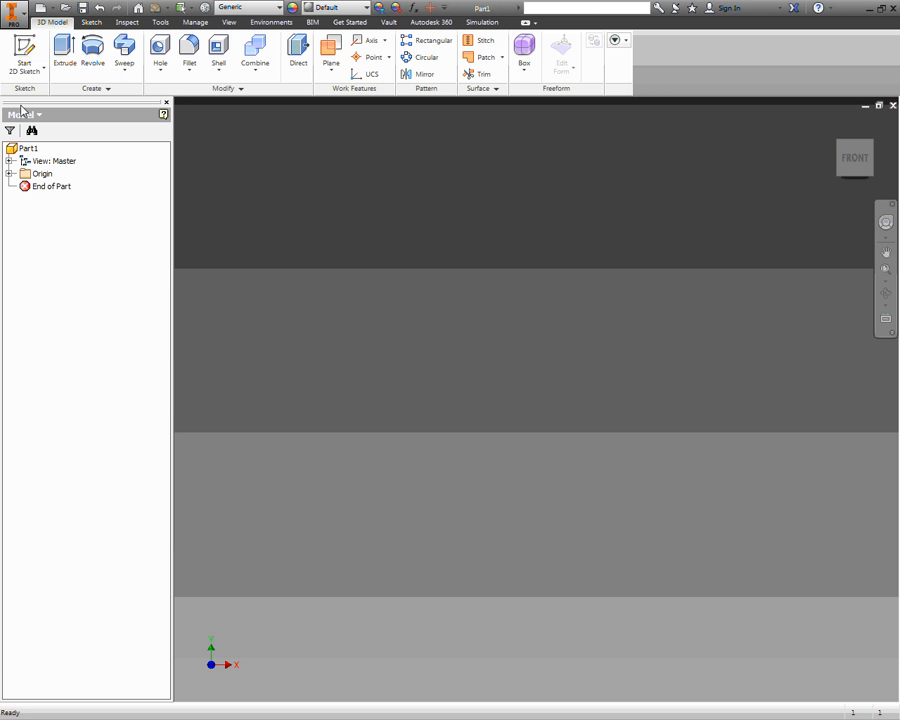
{"action": "left_click", "coordinate": [24, 50]}
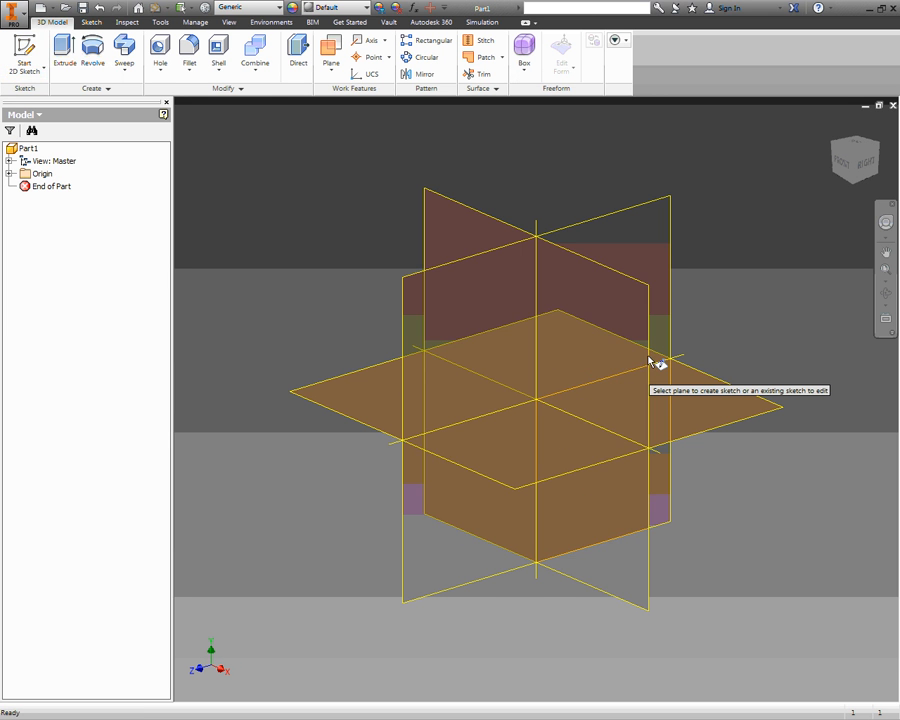
{"action": "left_click", "coordinate": [650, 361]}
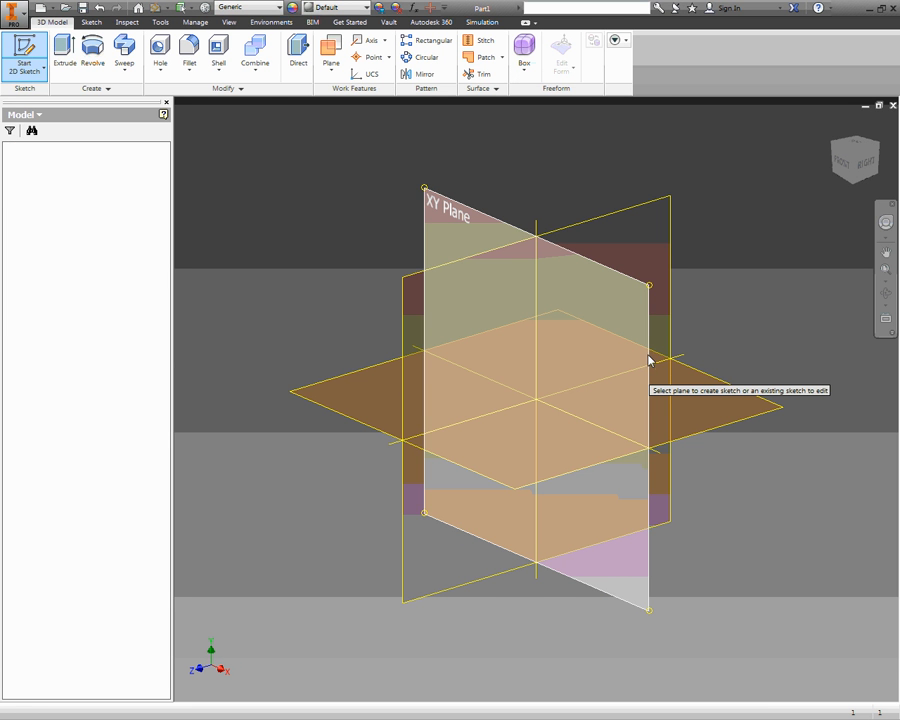
Step: Draw a 5 in vertical line upward from the sketch origin
{"action": "mouse_move", "coordinate": [538, 296]}
{"action": "middle_mouse_down"}
{"action": "mouse_move", "coordinate": [420, 406]}
{"action": "mouse_move", "coordinate": [370, 476]}
{"action": "middle_mouse_up"}
{"action": "left_click", "coordinate": [64, 72]}
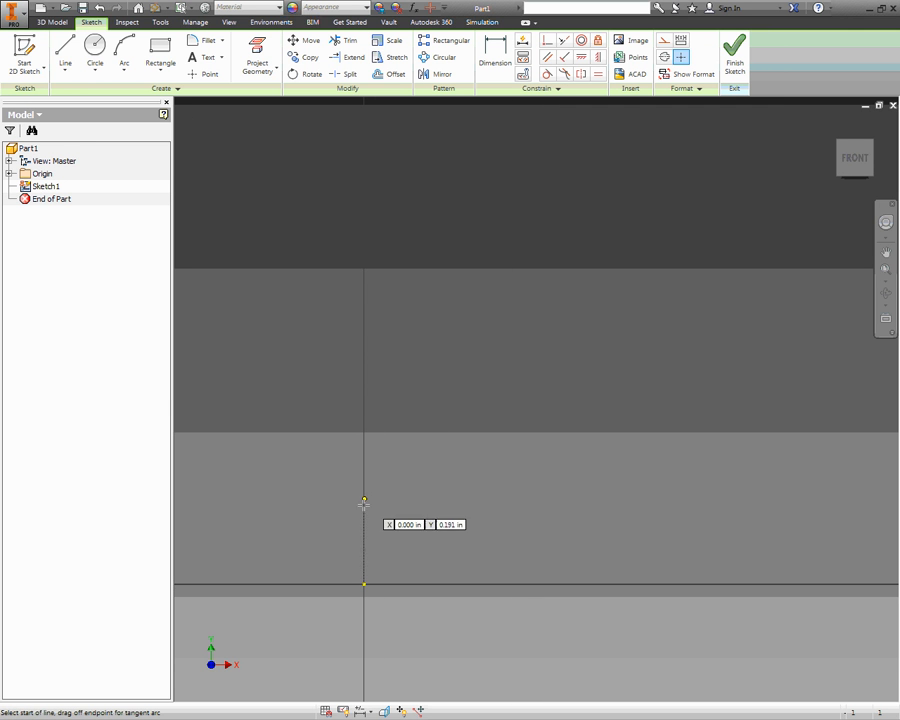
{"action": "left_click", "coordinate": [363, 584]}
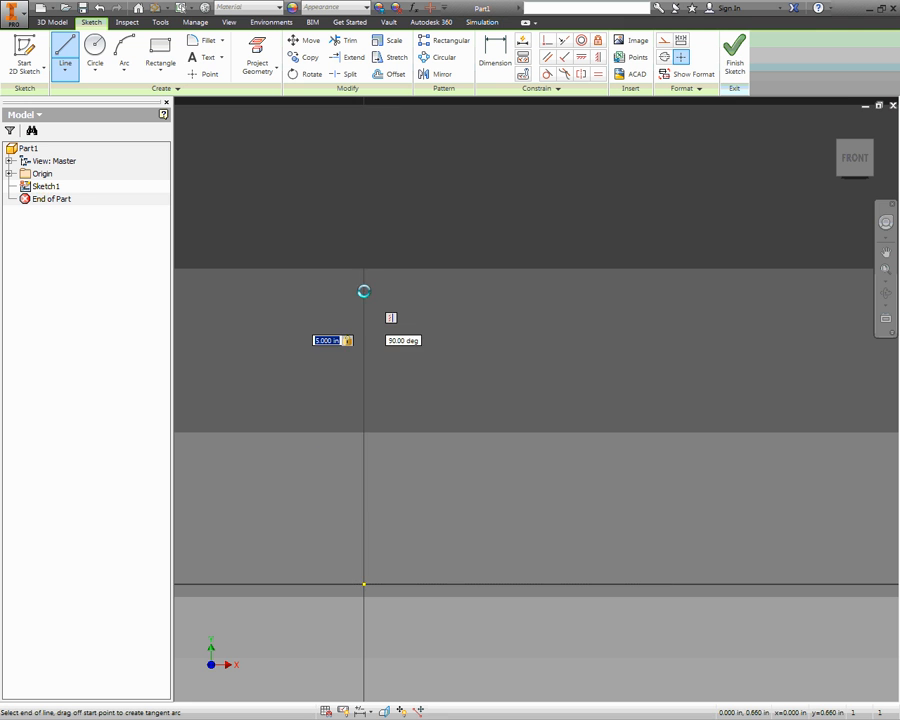
{"action": "scroll", "coordinate": [400, 262], "scroll_direction": "down", "scroll_amount": 4}
{"action": "middle_click_drag", "start_coordinate": [403, 261], "coordinate": [414, 368]}
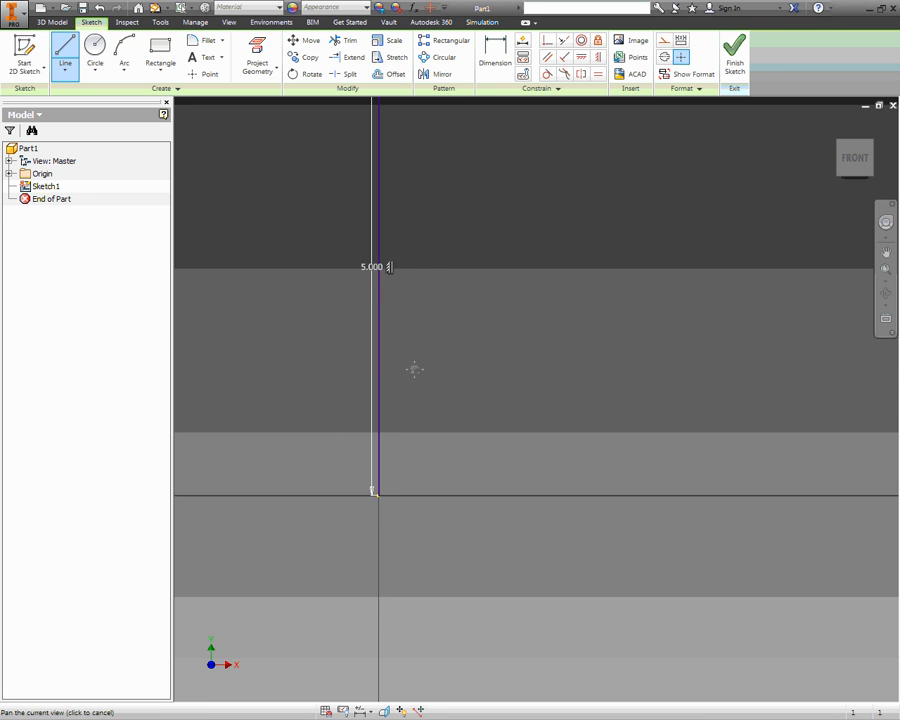
Step: Continue from the upper end of the vertical line with a 3 in horizontal line to the right
{"action": "left_click", "coordinate": [428, 215]}
{"action": "middle_click_drag", "start_coordinate": [428, 215], "coordinate": [434, 378]}
{"action": "scroll", "coordinate": [434, 378], "scroll_direction": "down", "scroll_amount": 3}
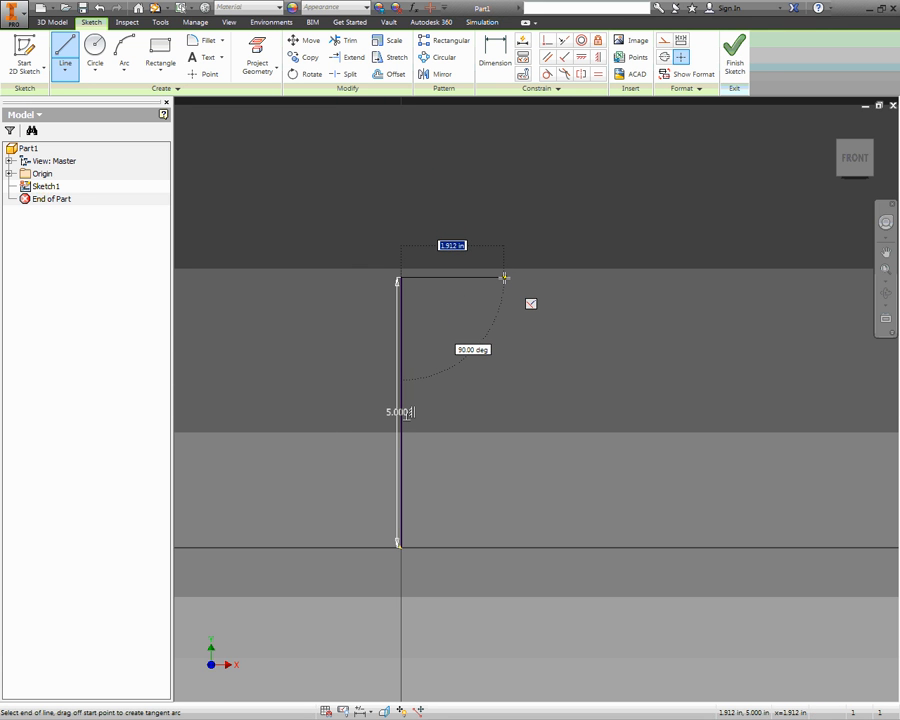
{"action": "type", "text": "3"}
{"action": "key", "text": "Return"}
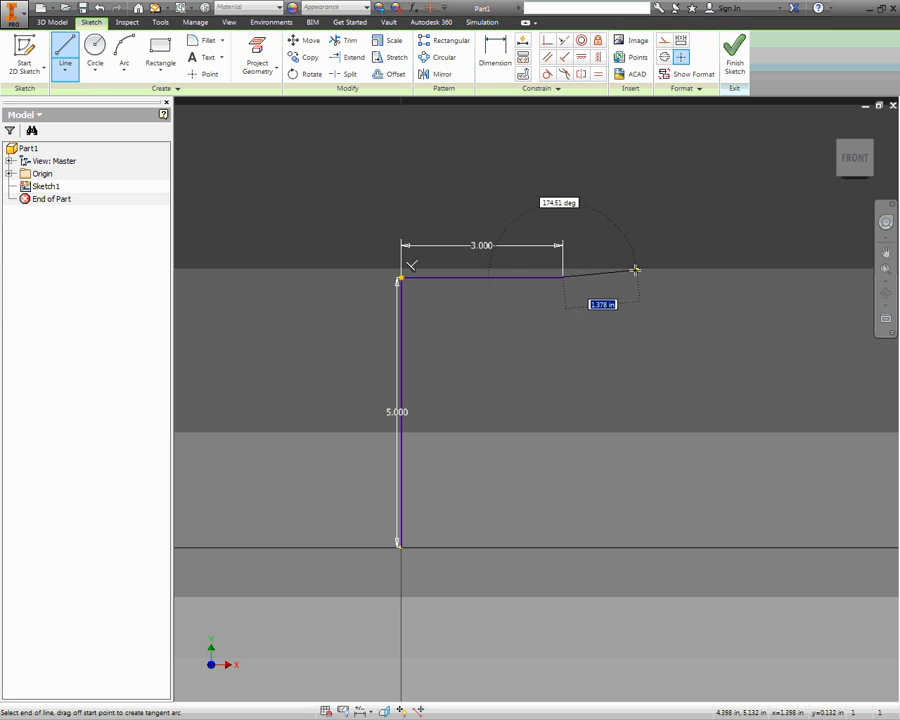
{"action": "key", "text": "Escape"}
Step: Draw a 5 in horizontal base line from the origin and close the profile with a slanted line to the end of the 3 in line
{"action": "left_click", "coordinate": [64, 53]}
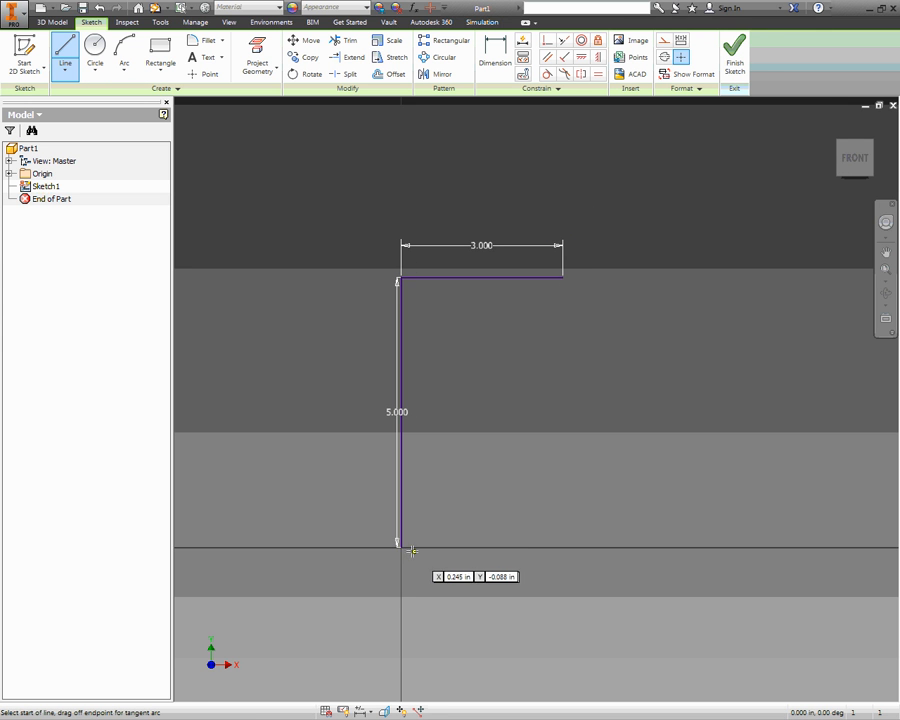
{"action": "left_click", "coordinate": [400, 544]}
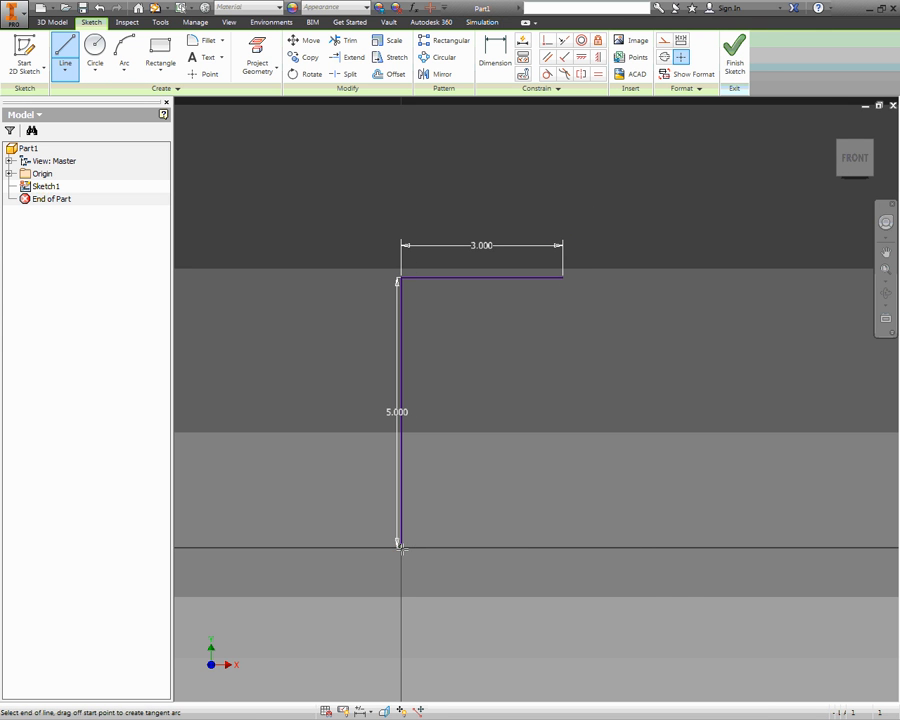
{"action": "left_click", "coordinate": [637, 547]}
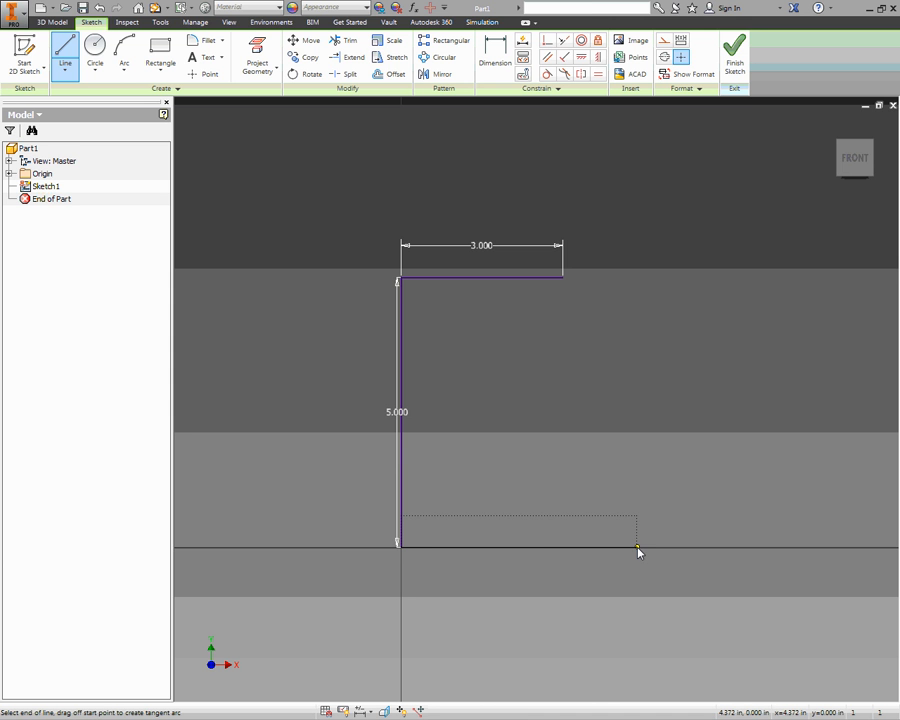
{"action": "key", "text": "alt+Tab"}
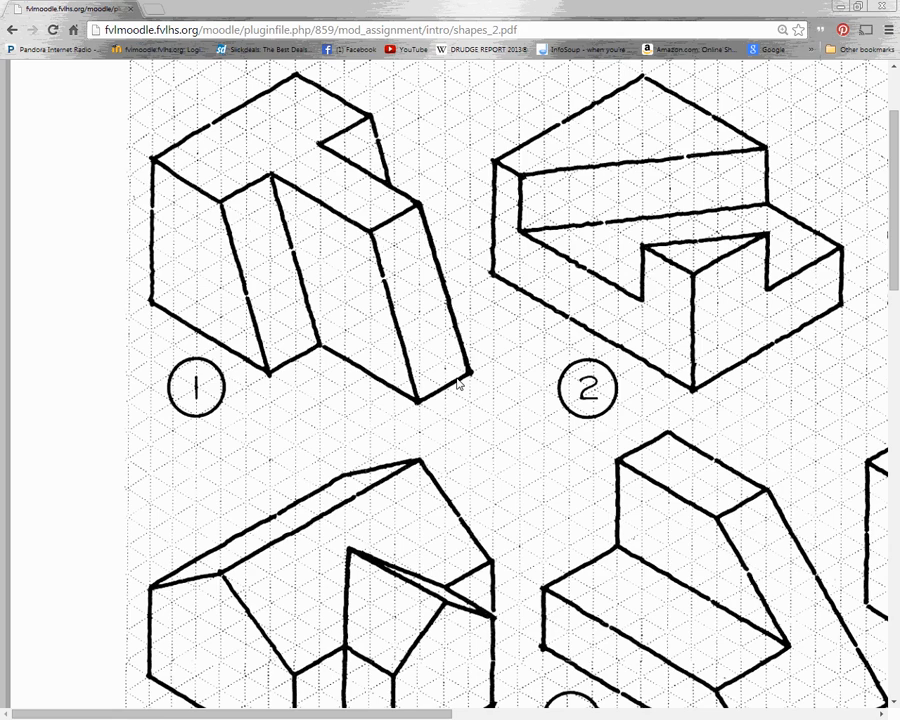
{"action": "key", "text": "alt+Tab"}
{"action": "type", "text": "5"}
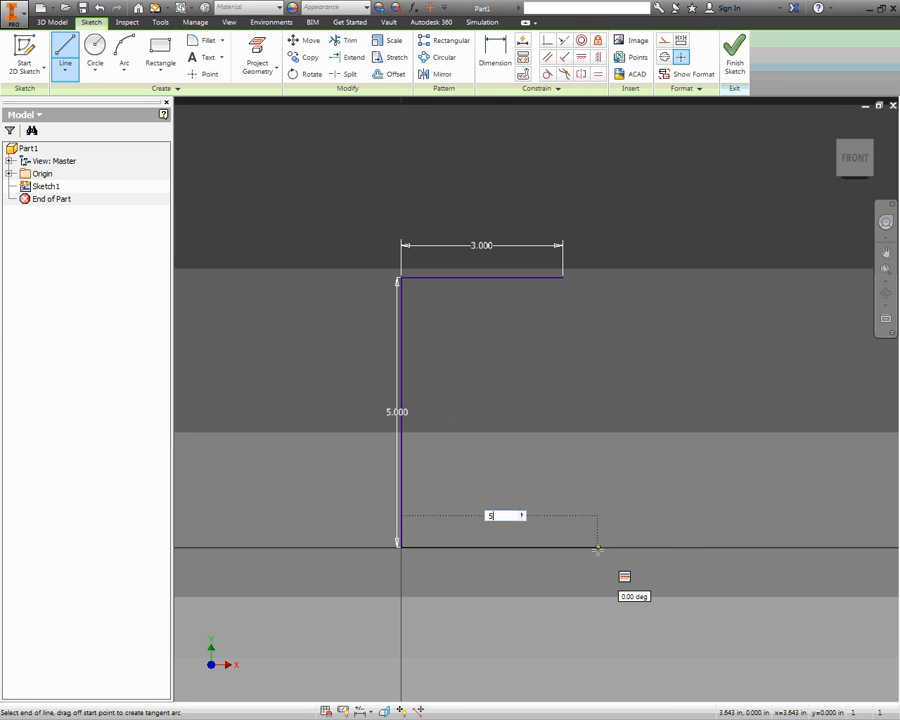
{"action": "key", "text": "Return"}
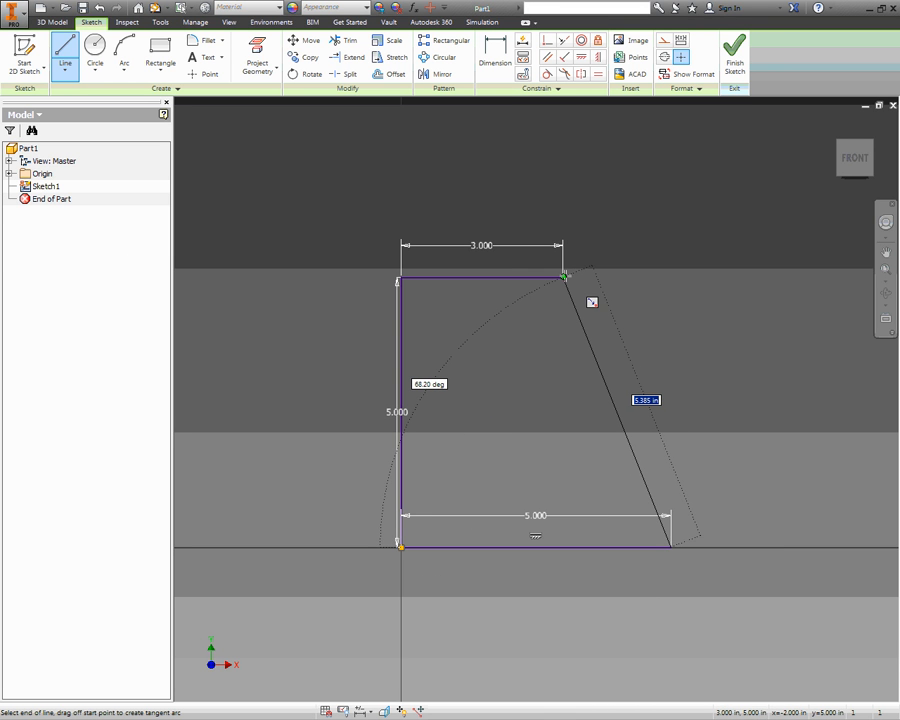
{"action": "left_click", "coordinate": [564, 277]}
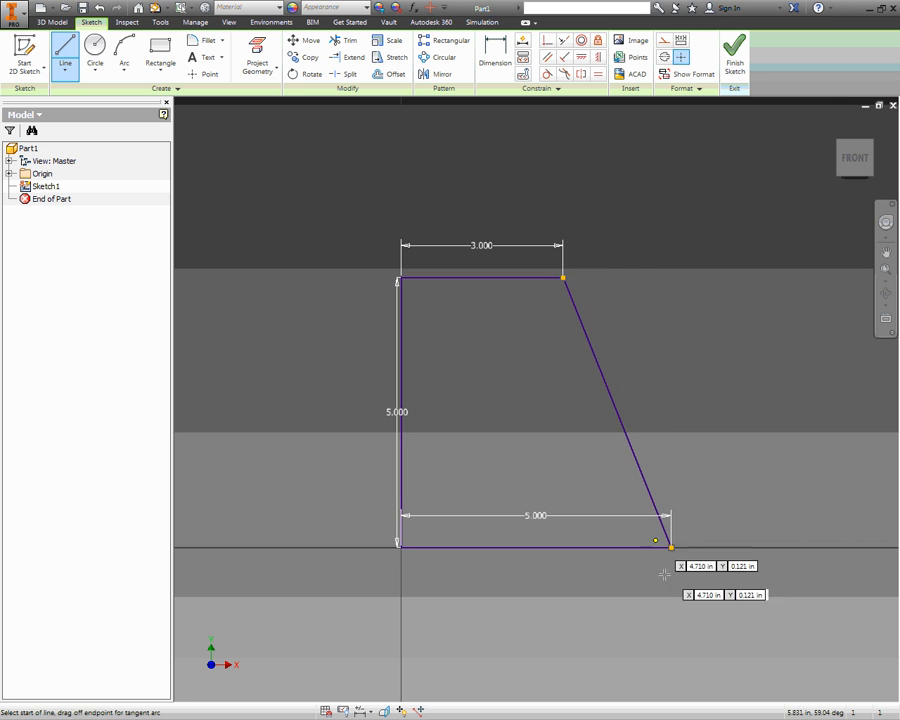
Step: Check shape 1 in the browser drawing and extend the base with a 4 in horizontal line from its outer end
{"action": "middle_click_drag", "start_coordinate": [730, 447], "coordinate": [559, 393]}
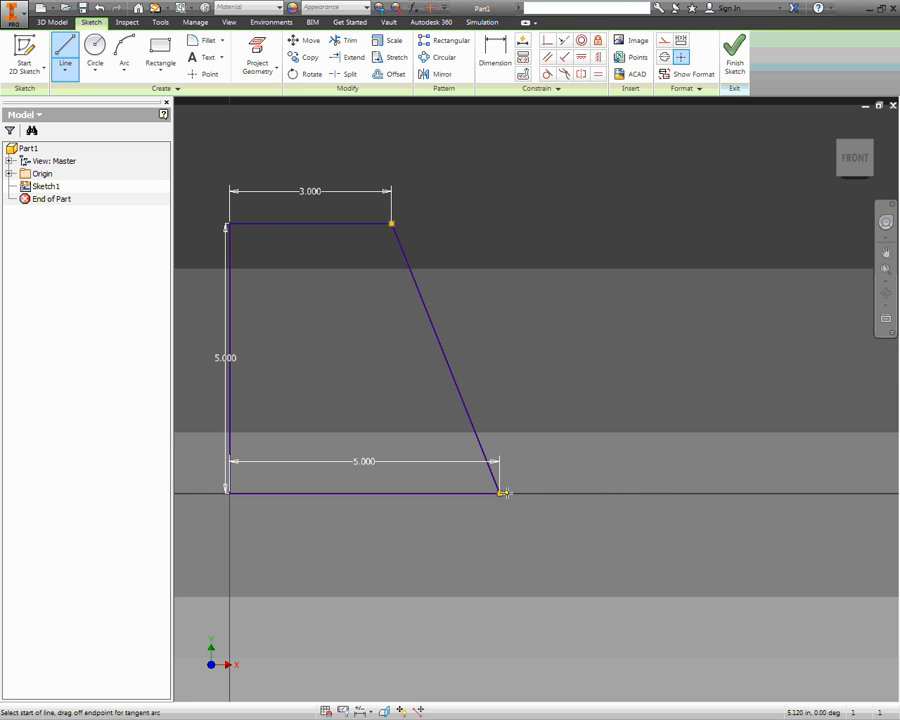
{"action": "key", "text": "alt+Tab"}
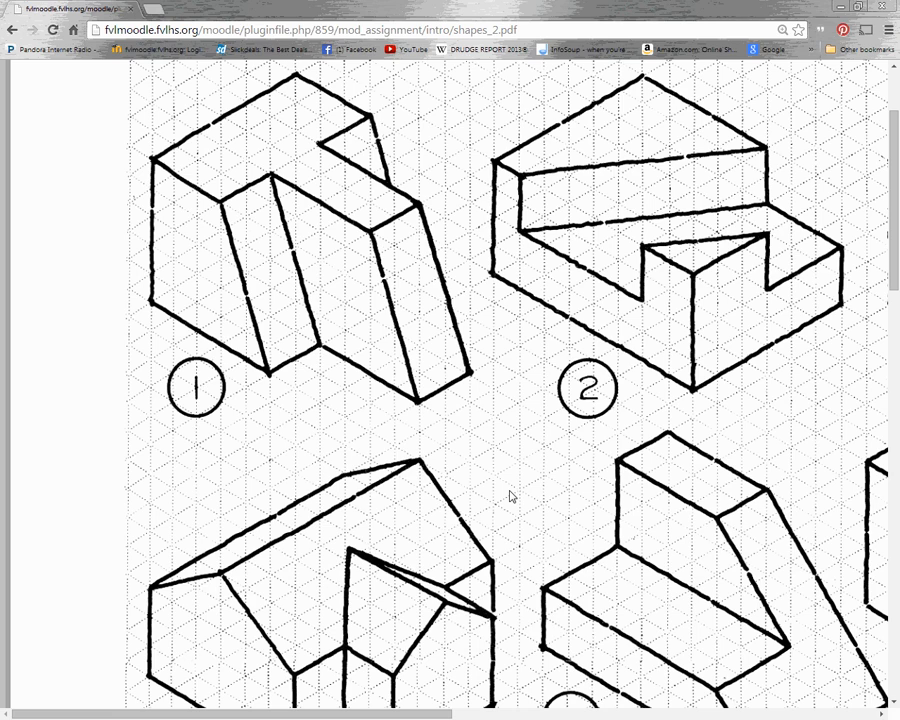
{"action": "key", "text": "alt+Tab"}
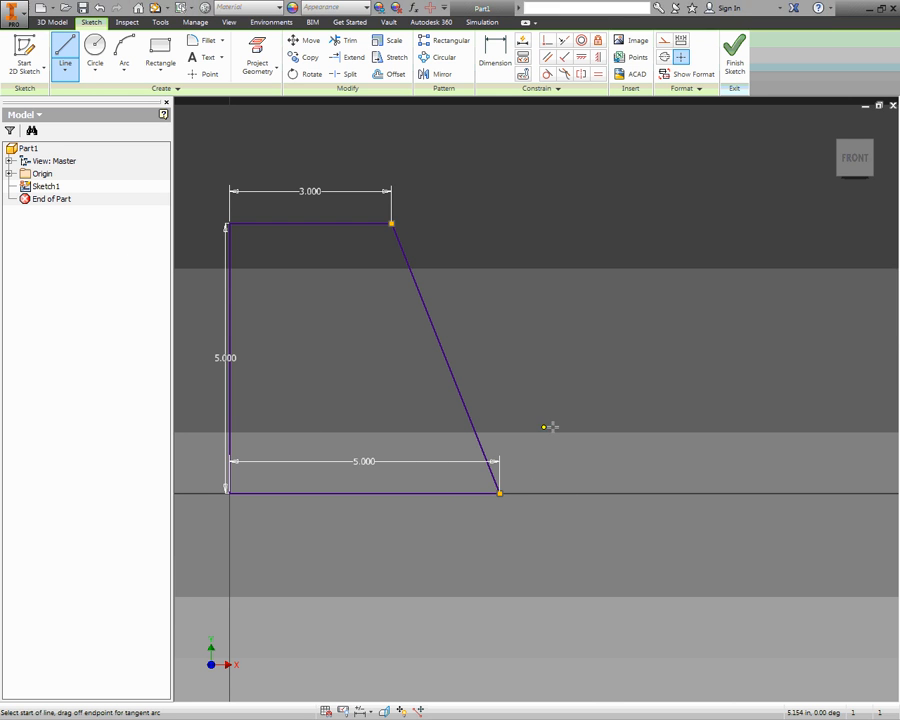
{"action": "key", "text": "alt+Tab"}
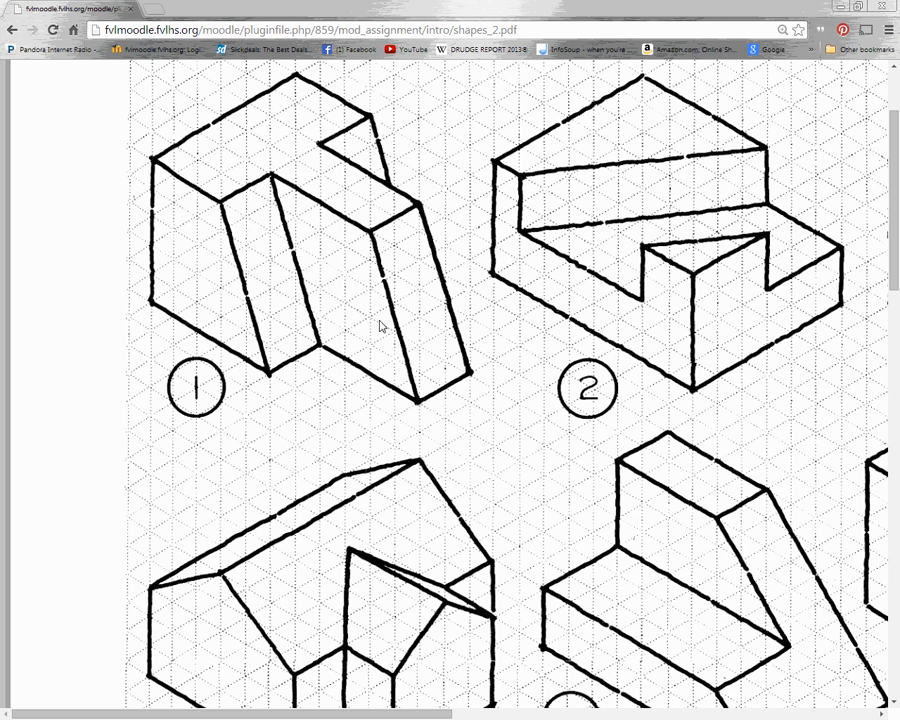
{"action": "key", "text": "alt+Tab"}
{"action": "left_click", "coordinate": [499, 492]}
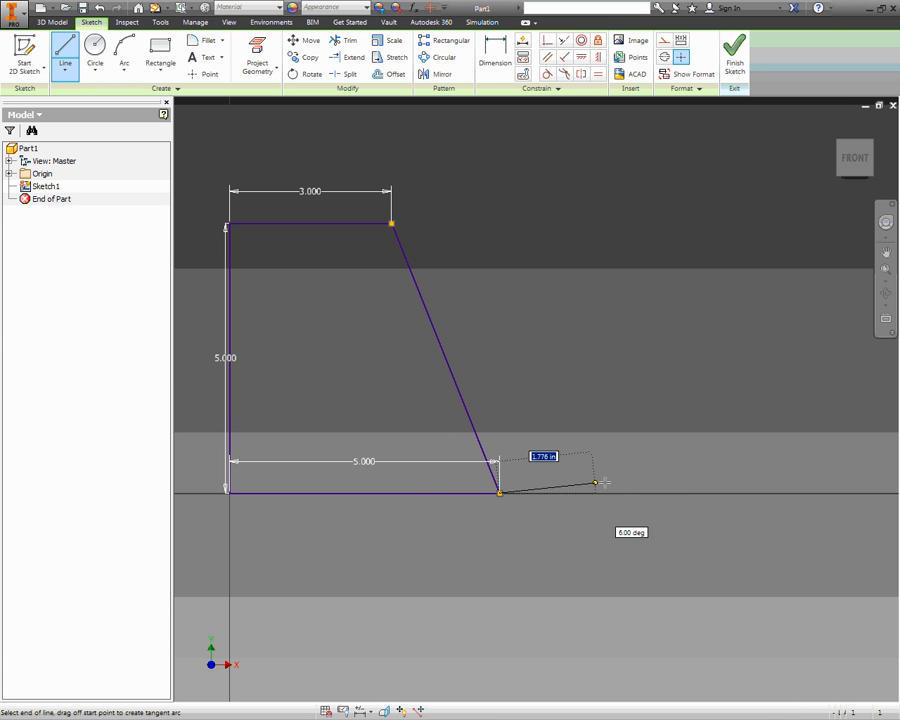
{"action": "type", "text": "4"}
{"action": "key", "text": "Return"}
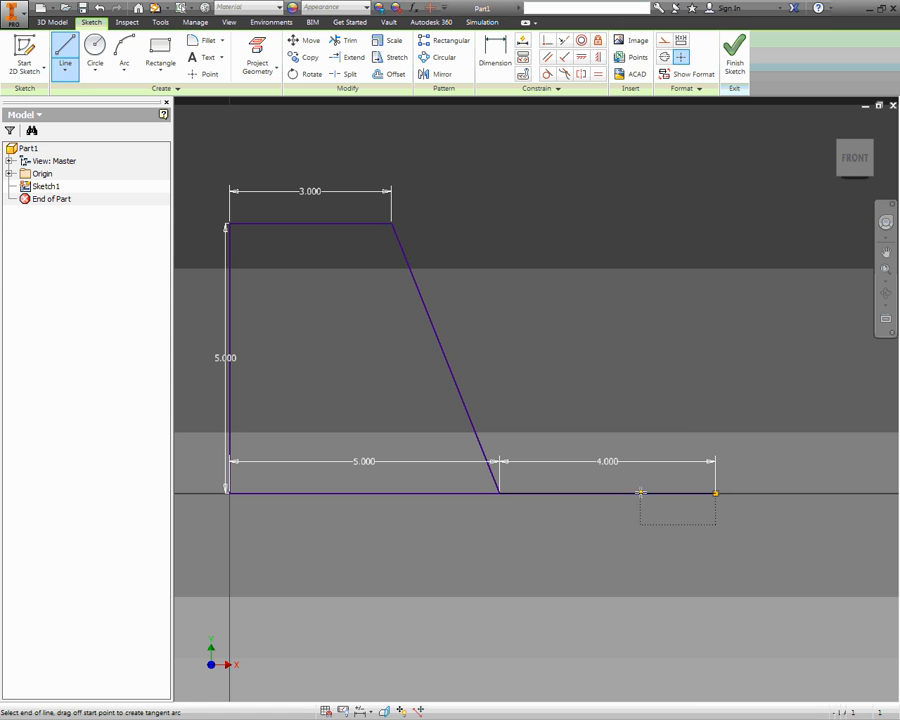
{"action": "key", "text": "Escape"}
Step: Extend the top edge by a 4 in horizontal line and close the second profile with a slanted line to the base's end
{"action": "key", "text": "l"}
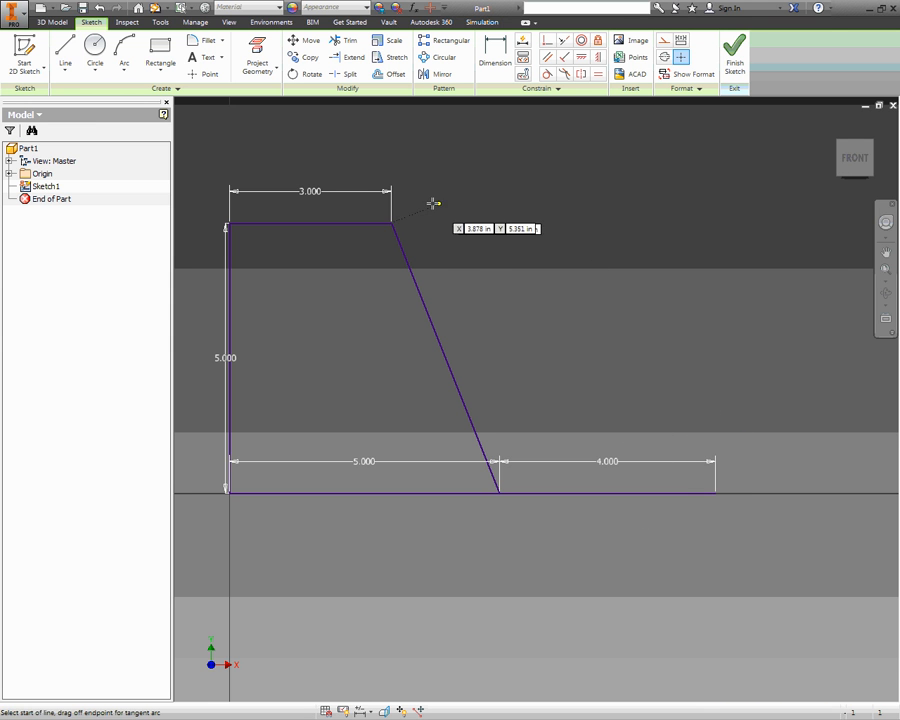
{"action": "left_click", "coordinate": [391, 223]}
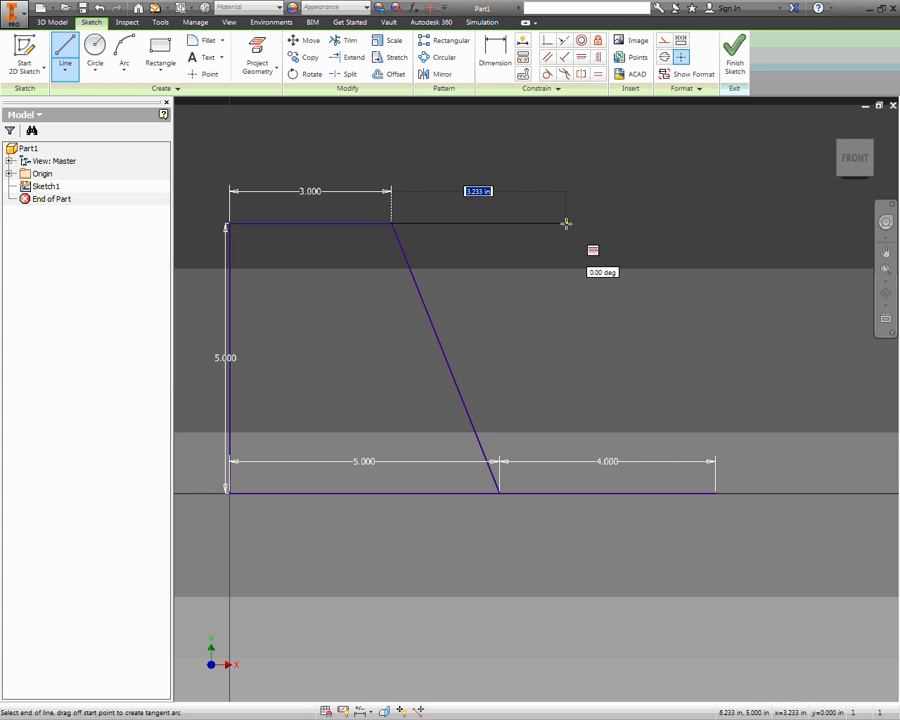
{"action": "type", "text": "4"}
{"action": "key", "text": "Return"}
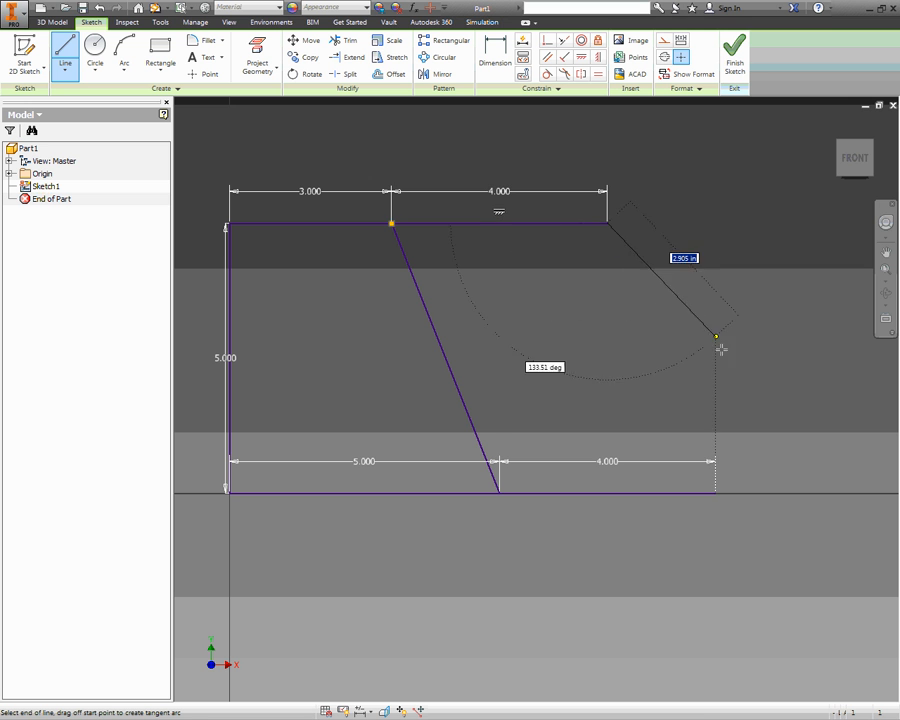
{"action": "left_click", "coordinate": [715, 488]}
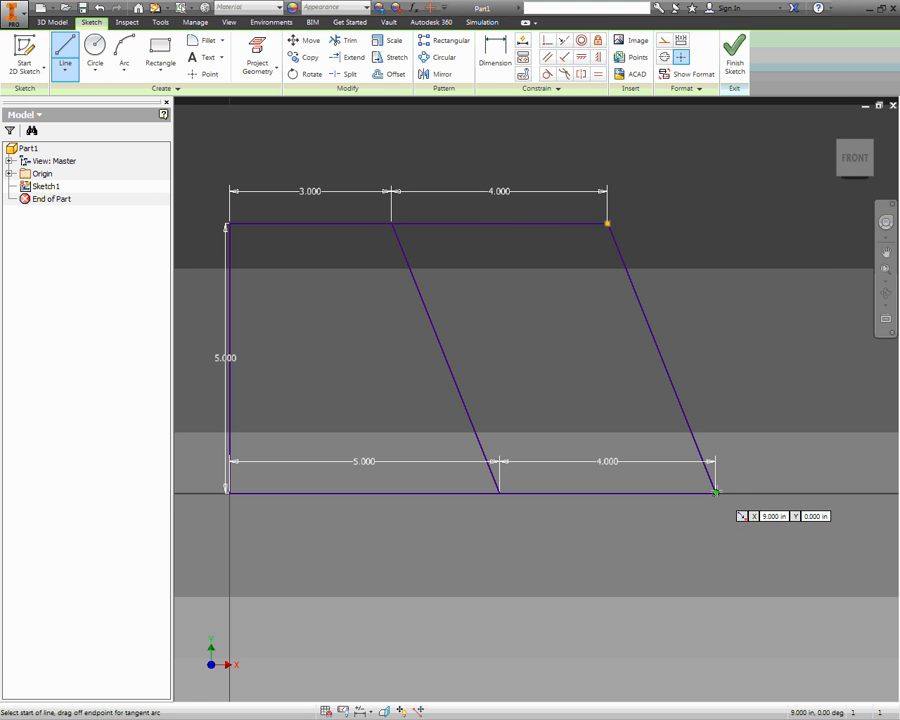
{"action": "key", "text": "Escape"}
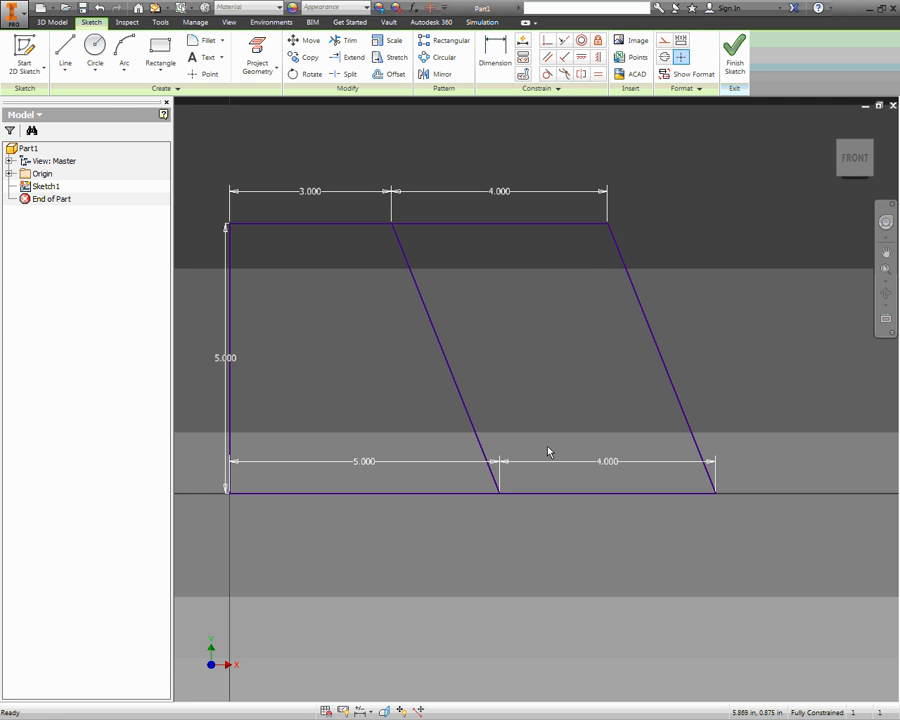
Step: Finish the sketch containing the two adjoining profiles
{"action": "left_click", "coordinate": [686, 418]}
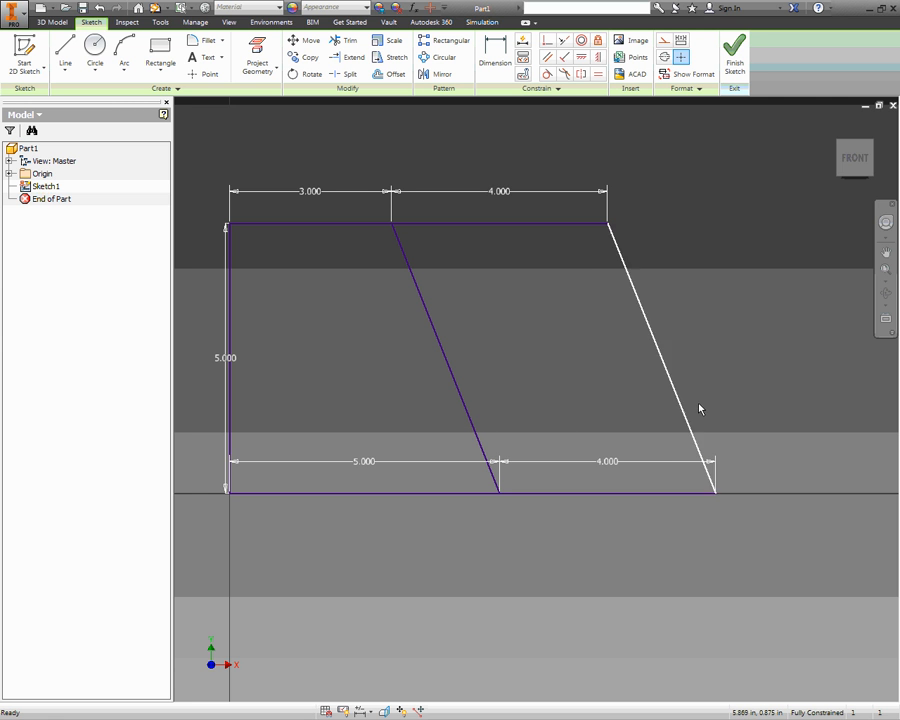
{"action": "left_click", "coordinate": [736, 55]}
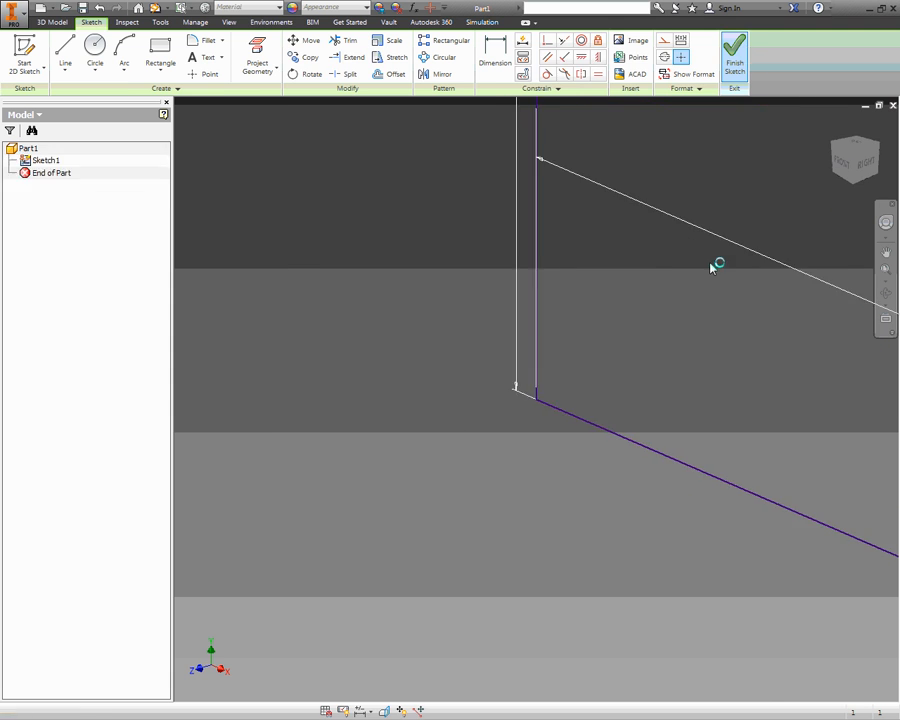
{"action": "left_click_drag", "start_coordinate": [696, 358], "coordinate": [679, 368]}
{"action": "key", "text": "Home"}
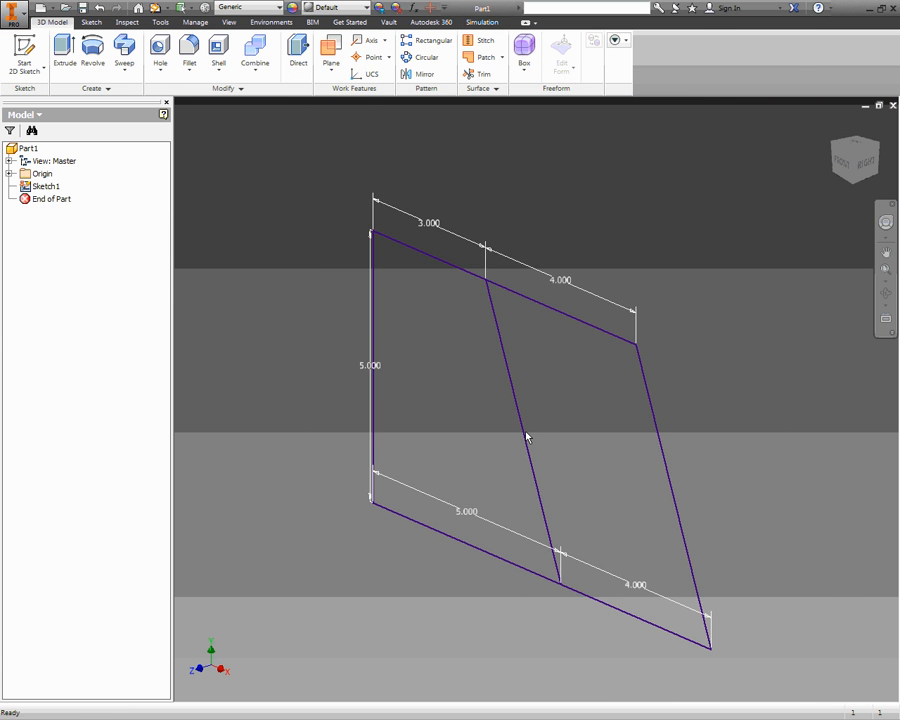
{"action": "mouse_move", "coordinate": [526, 434]}
{"action": "left_mouse_down"}
{"action": "mouse_move", "coordinate": [528, 371]}
{"action": "mouse_move", "coordinate": [511, 378]}
{"action": "left_mouse_up"}
{"action": "key", "text": "Escape"}
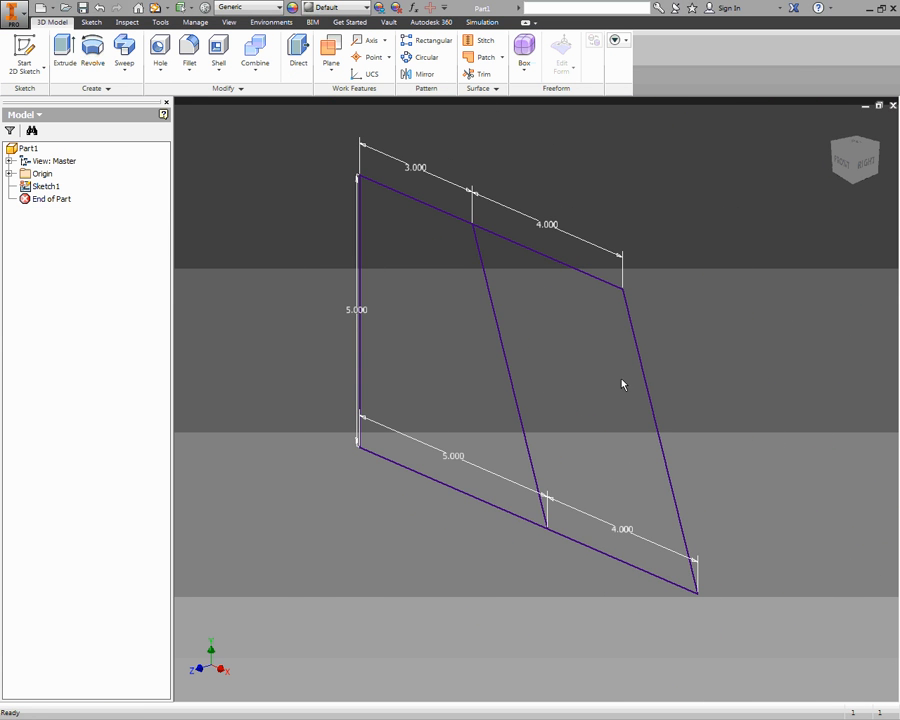
Step: Check shape 1 in the browser drawing and extrude the first profile, 5 in along its base, to a depth of 3 in
{"action": "key", "text": "alt+Tab"}
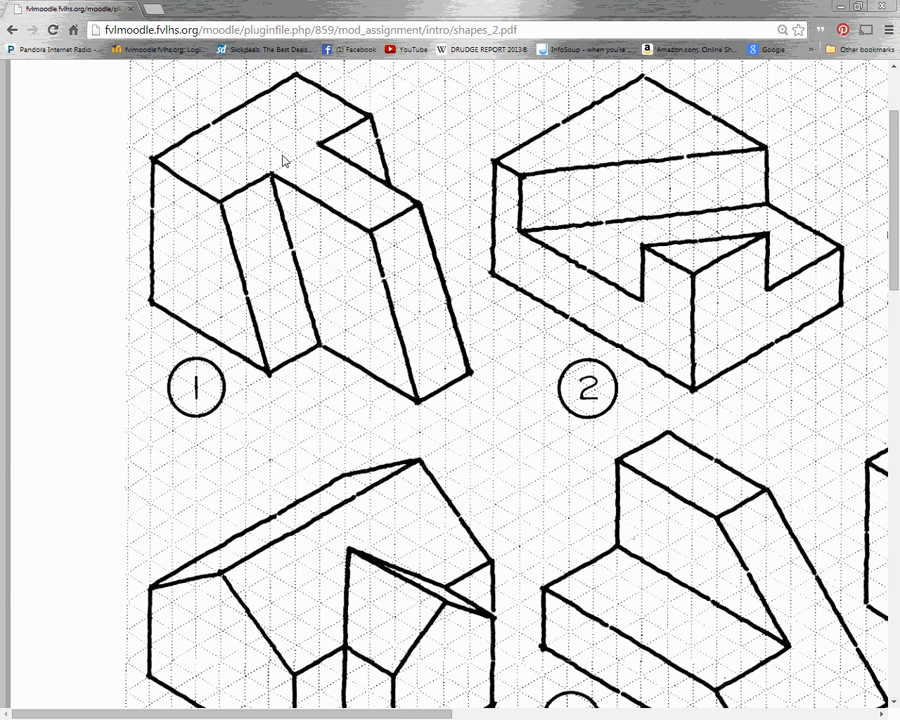
{"action": "key", "text": "alt+Tab"}
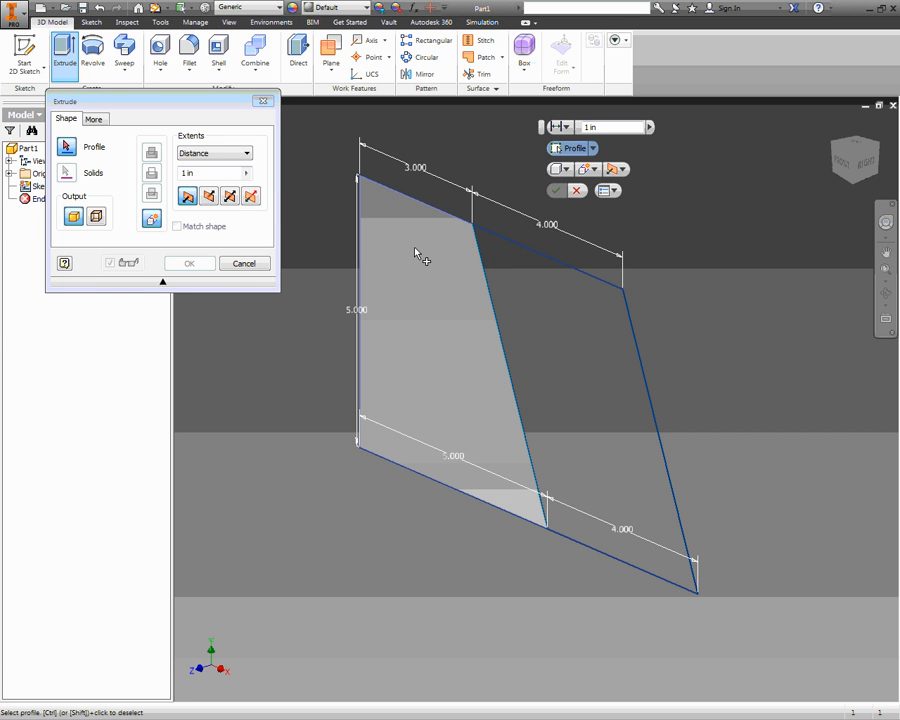
{"action": "left_click", "coordinate": [419, 290]}
{"action": "type", "text": "3"}
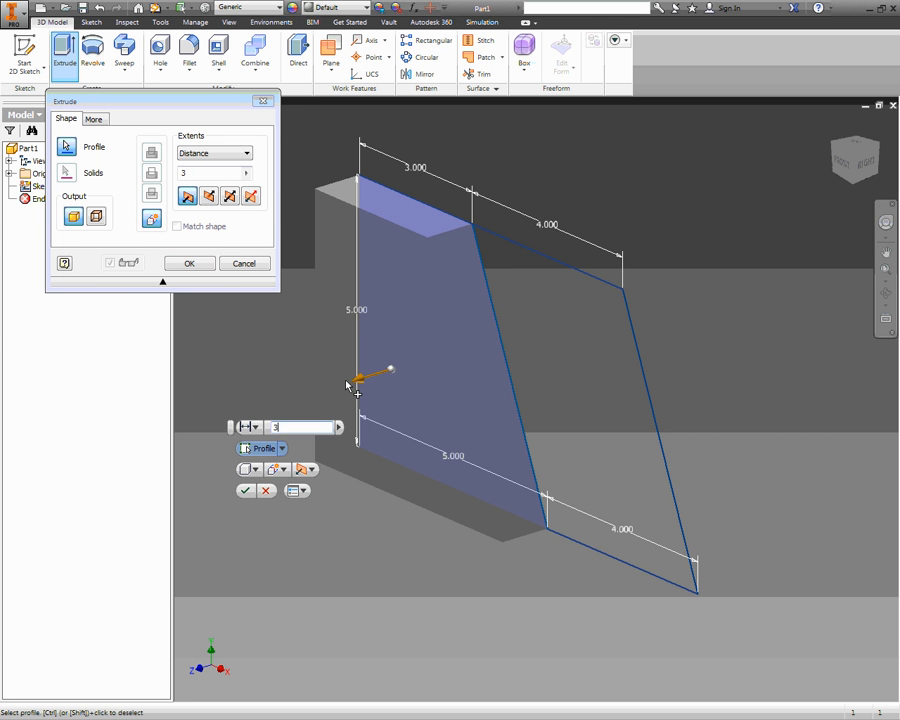
{"action": "left_click", "coordinate": [189, 263]}
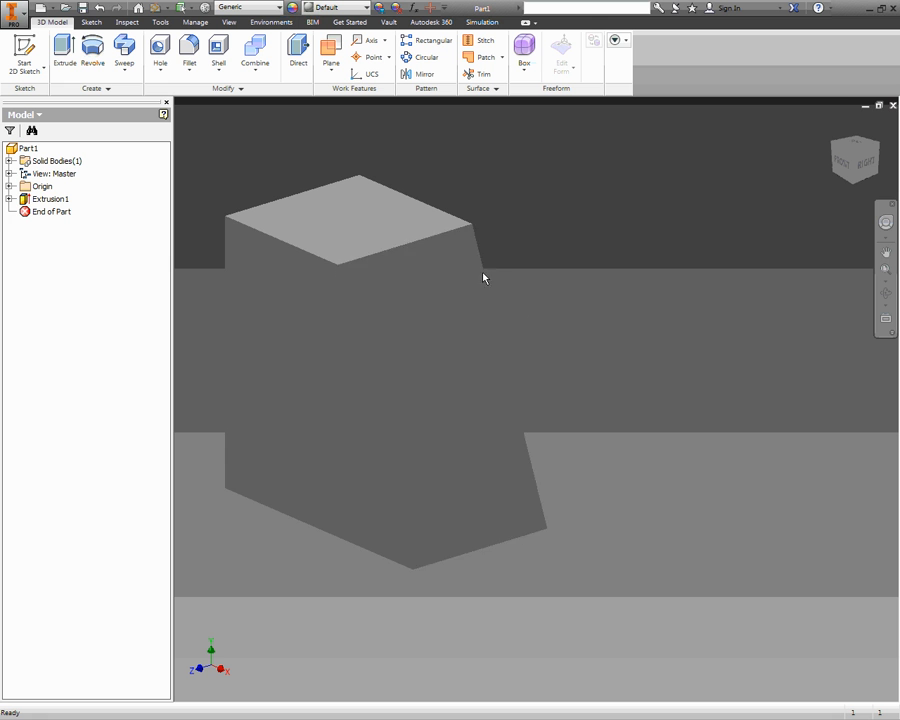
Step: Make the sketch used by the first extrusion visible again
{"action": "double_click", "coordinate": [30, 201]}
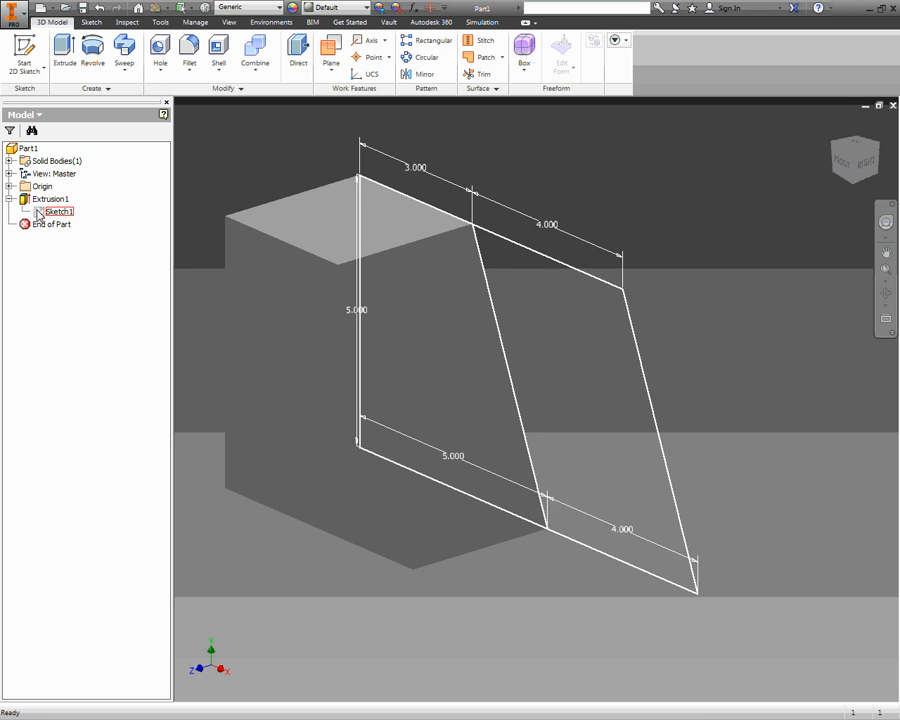
{"action": "right_click", "coordinate": [40, 211]}
{"action": "left_click", "coordinate": [83, 349]}
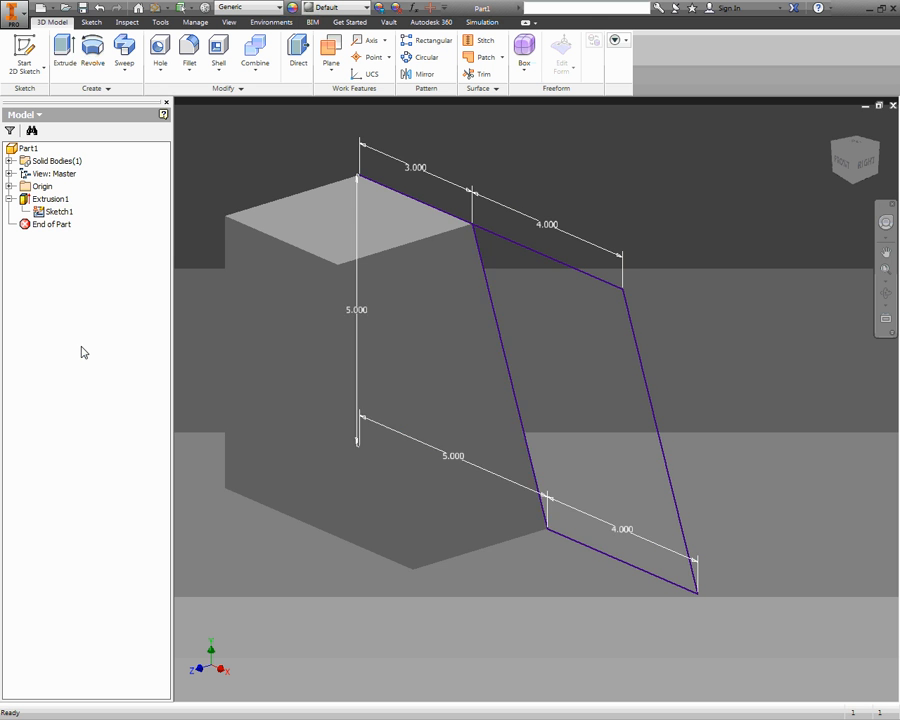
Step: Extrude the second, slanted profile as a shallower block joined to the first, and hide the sketch
{"action": "left_click", "coordinate": [64, 55]}
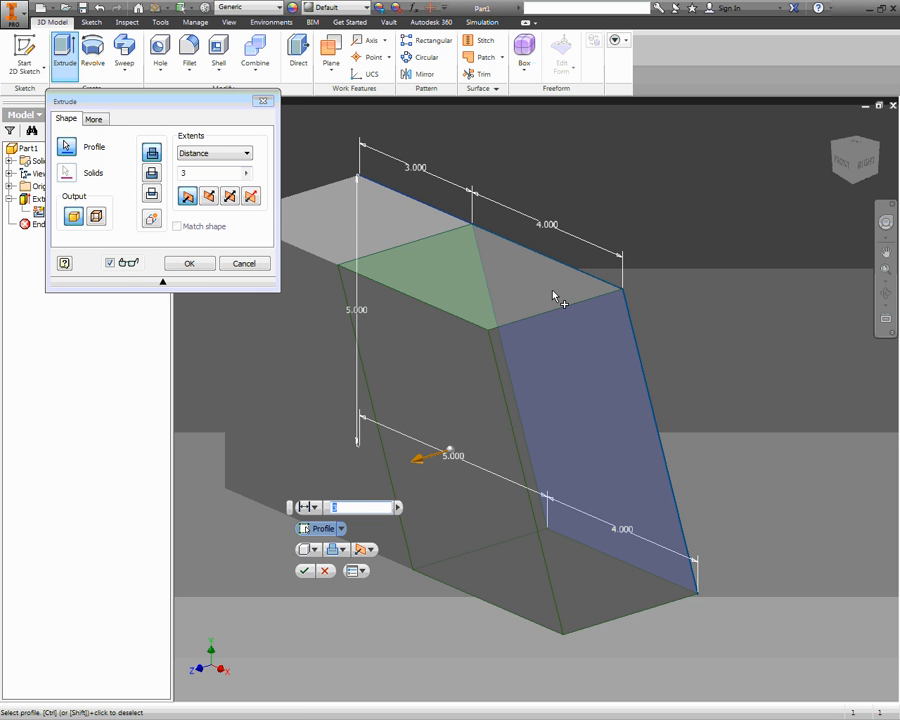
{"action": "key", "text": "Return"}
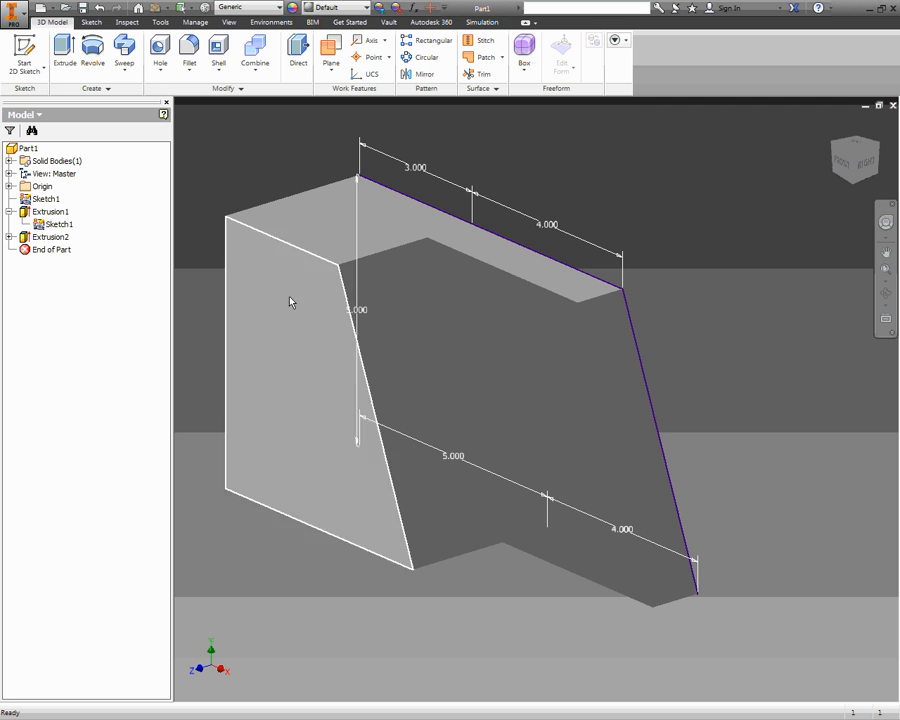
{"action": "right_click", "coordinate": [56, 224]}
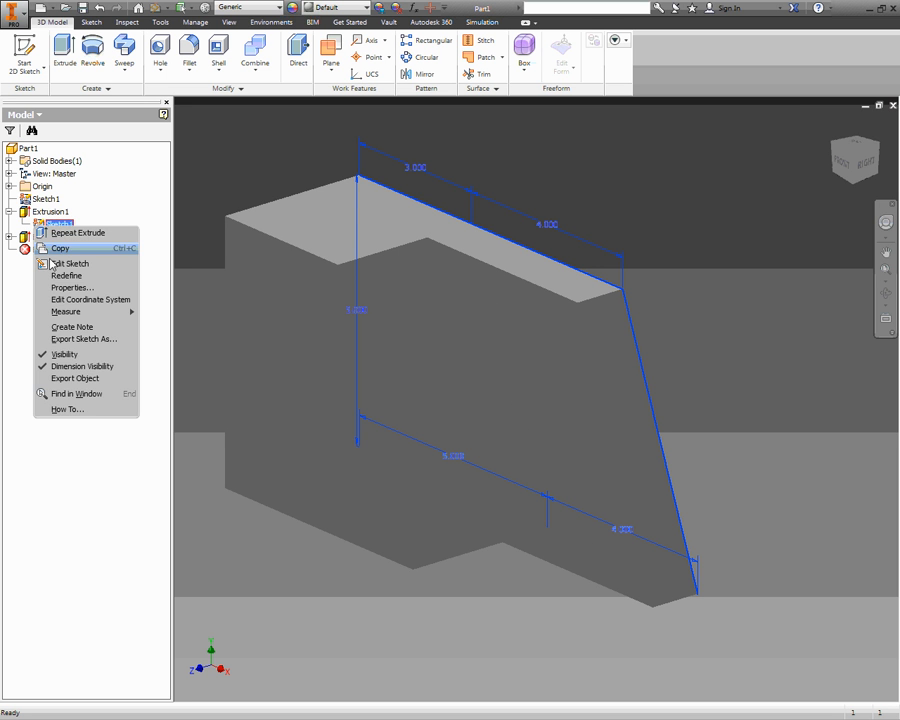
{"action": "left_click", "coordinate": [66, 355]}
Step: Mirror the entire solid about its large flat back face and return to the home view
{"action": "scroll", "coordinate": [727, 347], "scroll_direction": "down", "scroll_amount": 3}
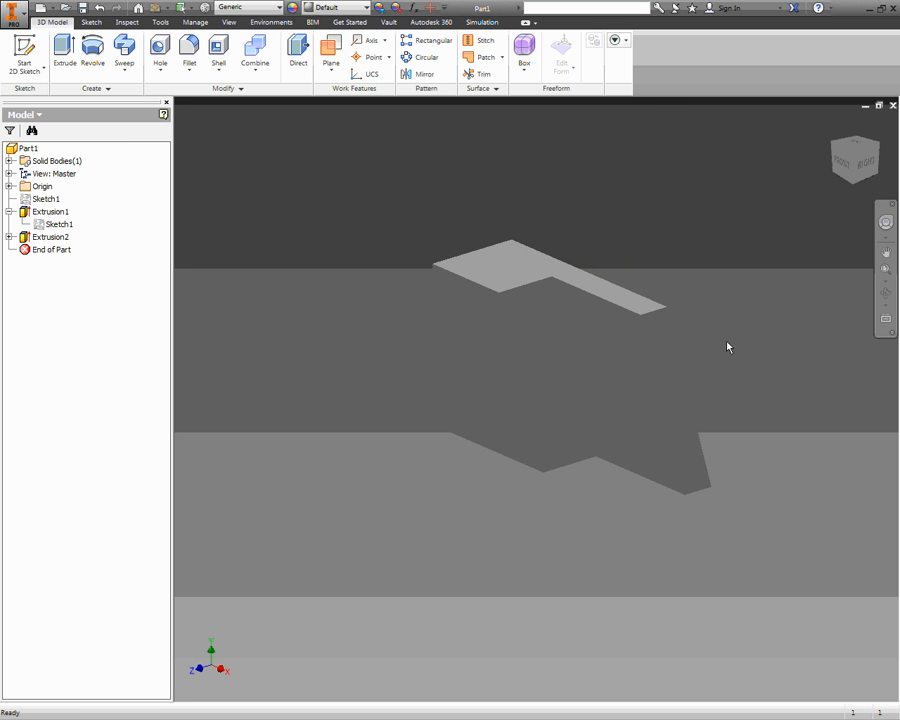
{"action": "middle_click_drag", "start_coordinate": [670, 330], "coordinate": [573, 349]}
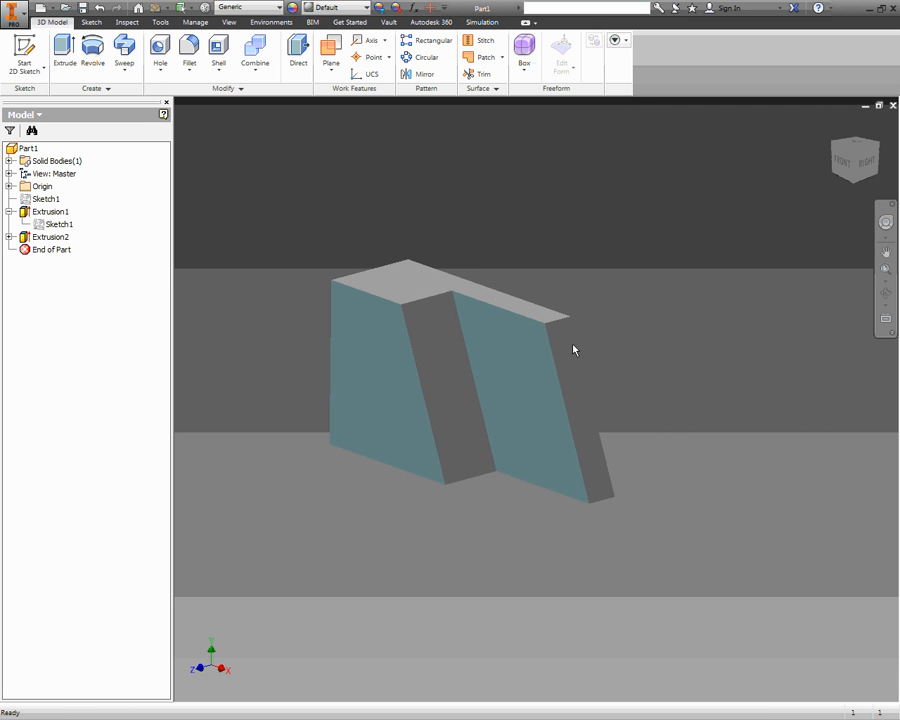
{"action": "scroll", "coordinate": [536, 346], "scroll_direction": "down", "scroll_amount": 2}
{"action": "scroll", "coordinate": [529, 346], "scroll_direction": "up", "scroll_amount": 5}
{"action": "middle_click_drag", "start_coordinate": [502, 343], "coordinate": [530, 350]}
{"action": "scroll", "coordinate": [565, 332], "scroll_direction": "down", "scroll_amount": 3}
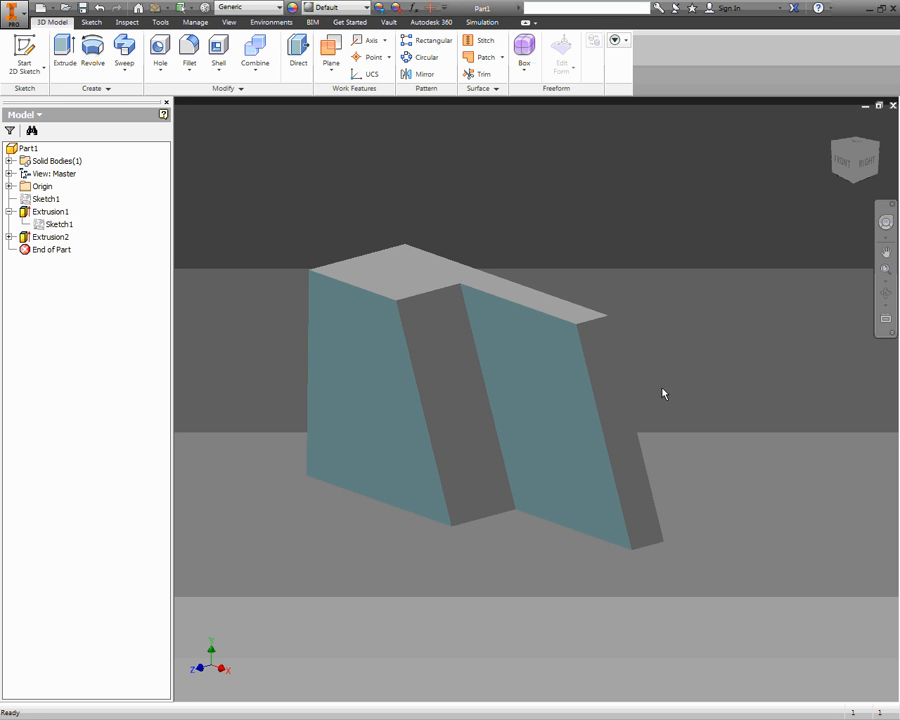
{"action": "left_click", "coordinate": [428, 80]}
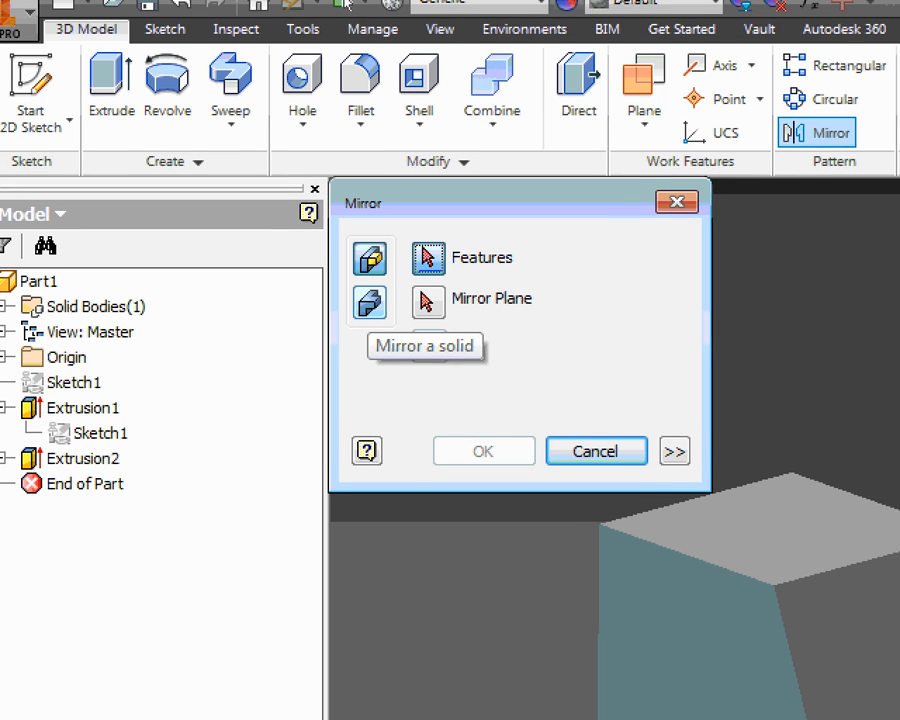
{"action": "mouse_move", "coordinate": [395, 346]}
{"action": "left_mouse_down"}
{"action": "mouse_move", "coordinate": [366, 340]}
{"action": "mouse_move", "coordinate": [405, 318]}
{"action": "mouse_move", "coordinate": [370, 333]}
{"action": "left_mouse_up"}
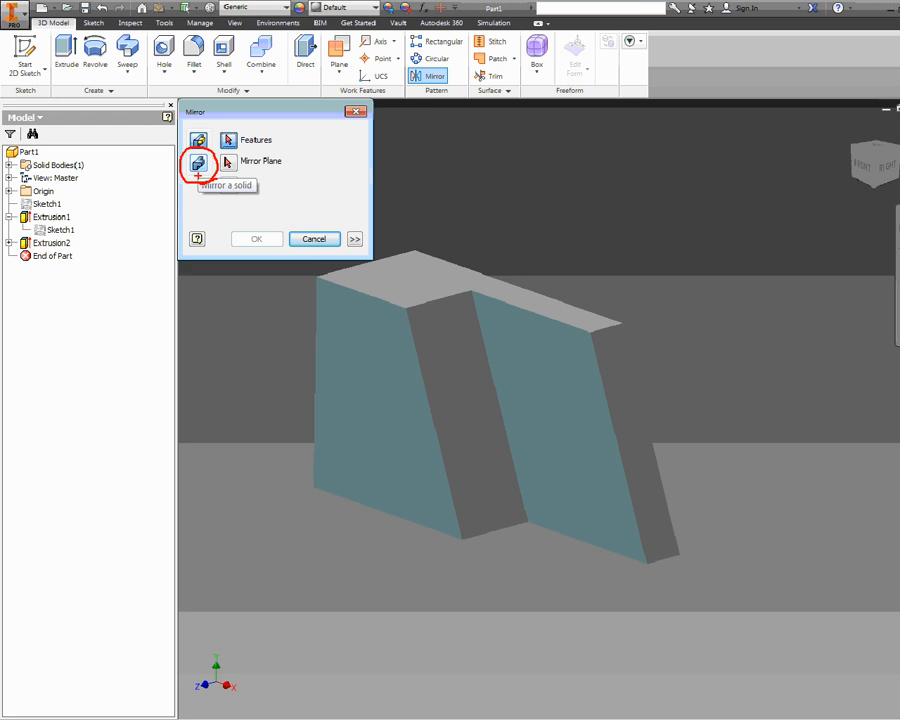
{"action": "left_click", "coordinate": [373, 304]}
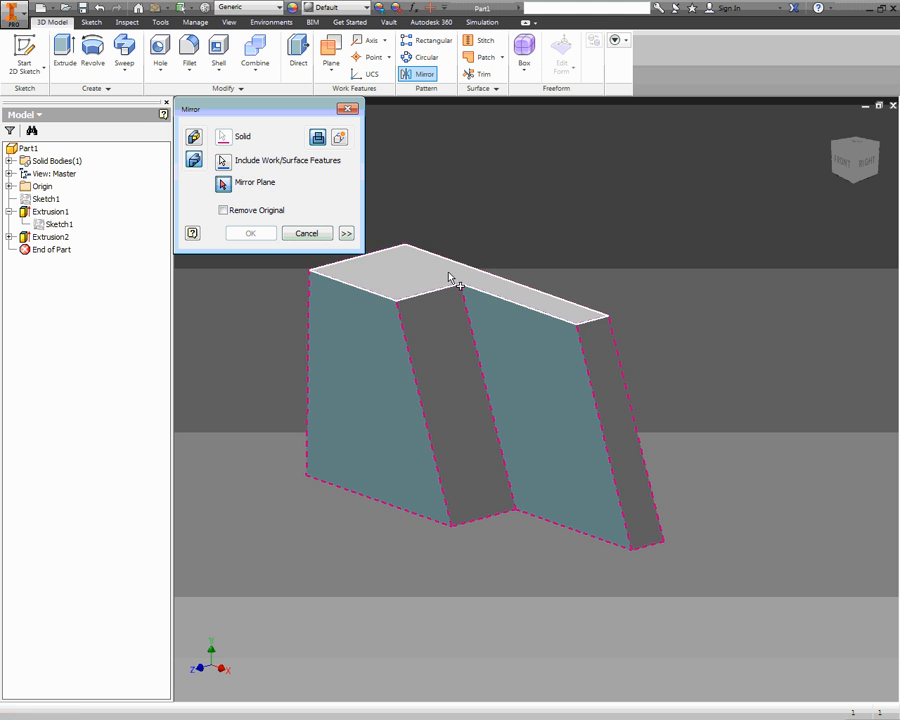
{"action": "middle_click_drag", "start_coordinate": [530, 345], "coordinate": [426, 325], "text": "shift"}
{"action": "middle_click_drag", "start_coordinate": [637, 292], "coordinate": [670, 287]}
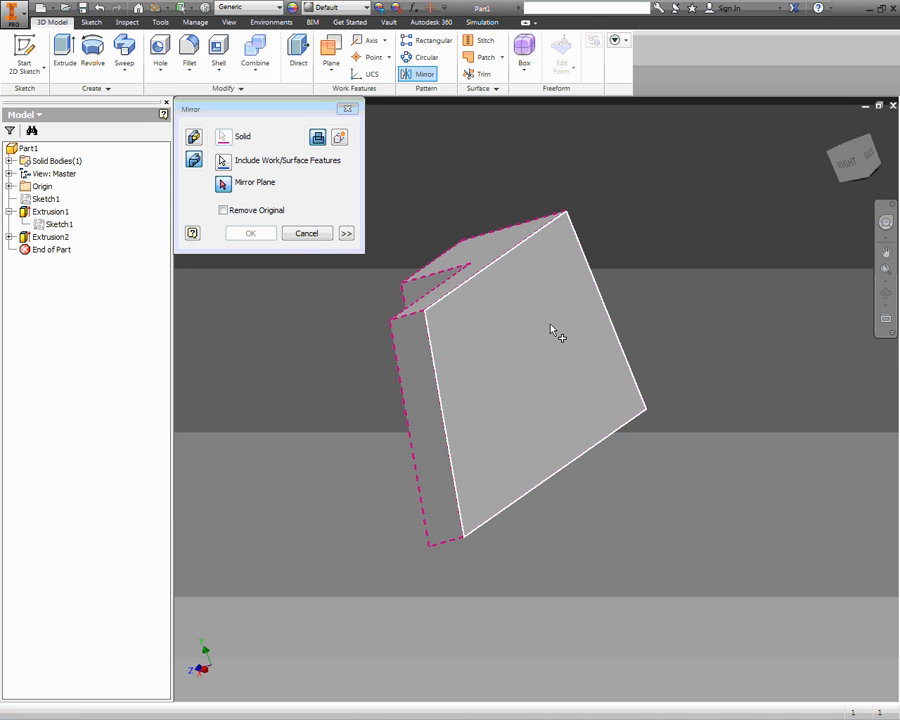
{"action": "left_click", "coordinate": [532, 330]}
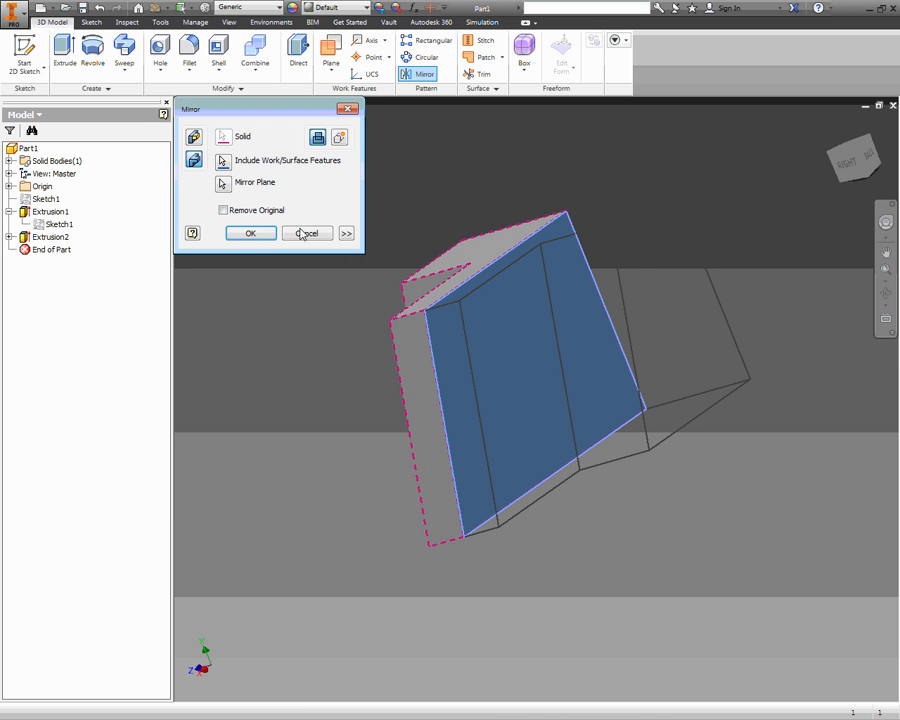
{"action": "left_click", "coordinate": [251, 234]}
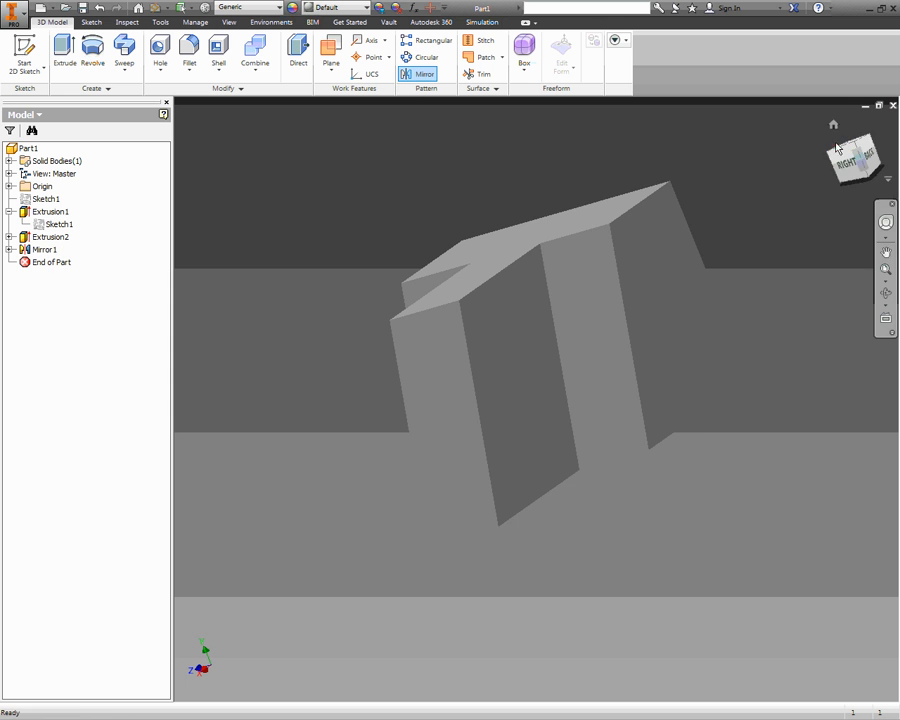
{"action": "left_click", "coordinate": [834, 126]}
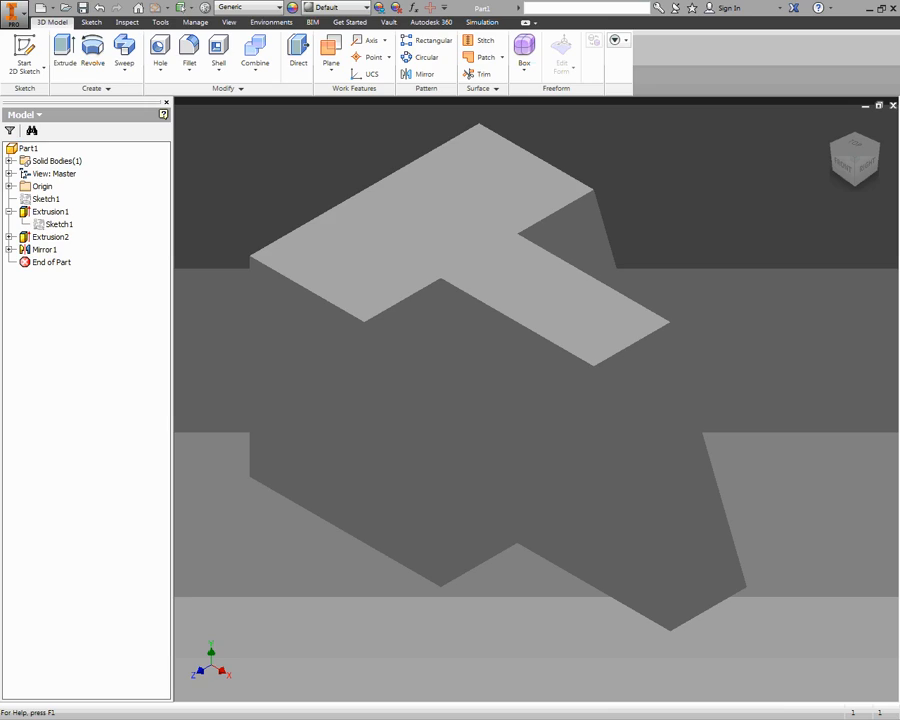
Step: Compare the part with shape 1 in the browser drawing and bring shape 4 into close view
{"action": "key", "text": "alt+Tab"}
{"action": "scroll", "coordinate": [663, 357], "scroll_direction": "up", "scroll_amount": 1, "text": "ctrl"}
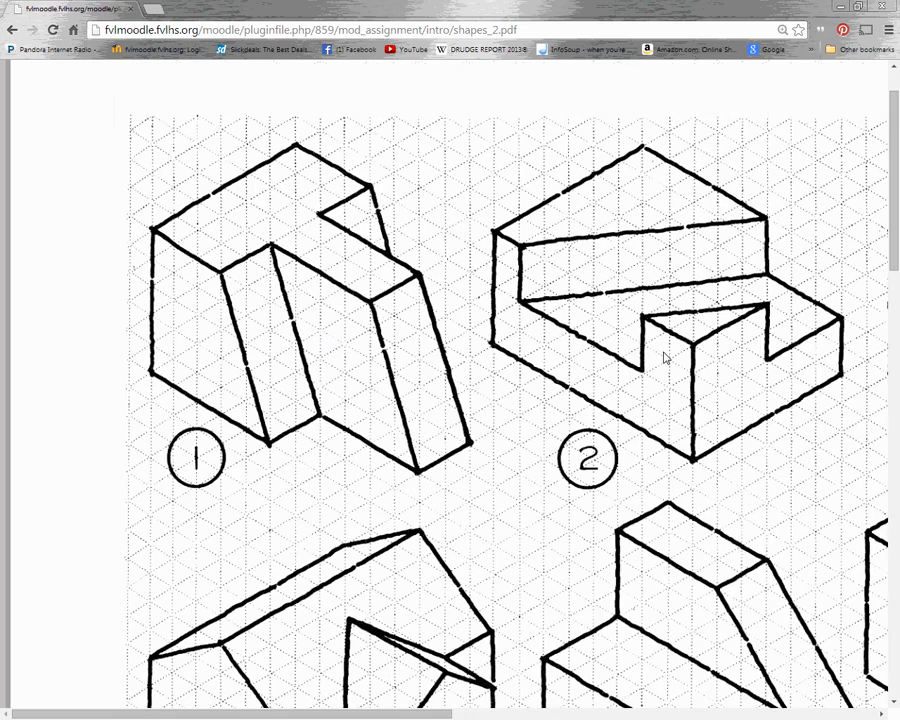
{"action": "scroll", "coordinate": [674, 352], "scroll_direction": "down", "scroll_amount": 1, "text": "ctrl"}
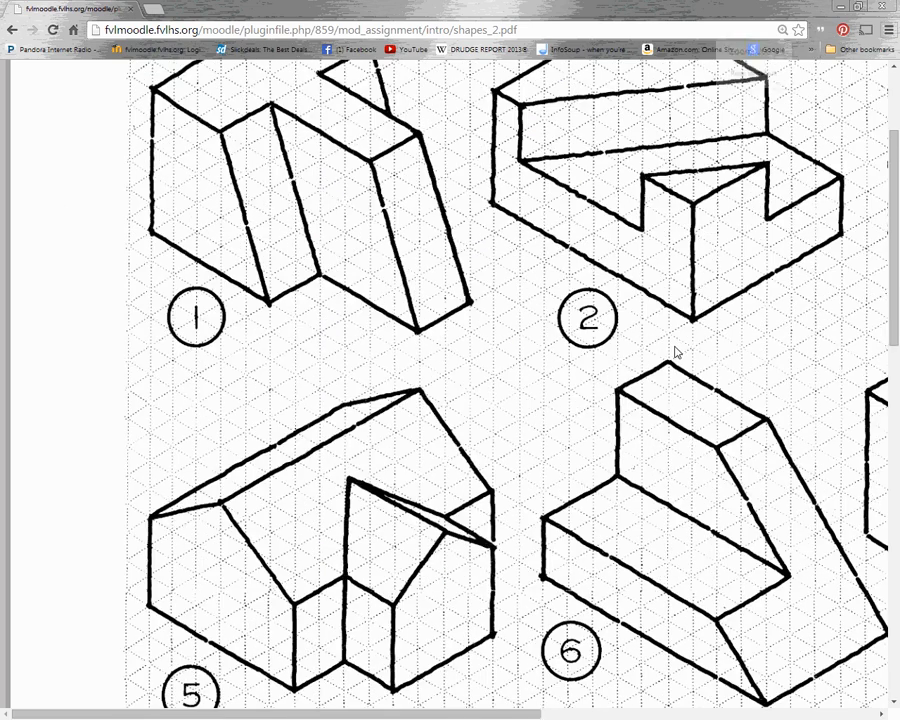
{"action": "scroll", "coordinate": [673, 350], "scroll_direction": "down", "scroll_amount": 1, "text": "ctrl"}
{"action": "middle_click", "coordinate": [612, 348]}
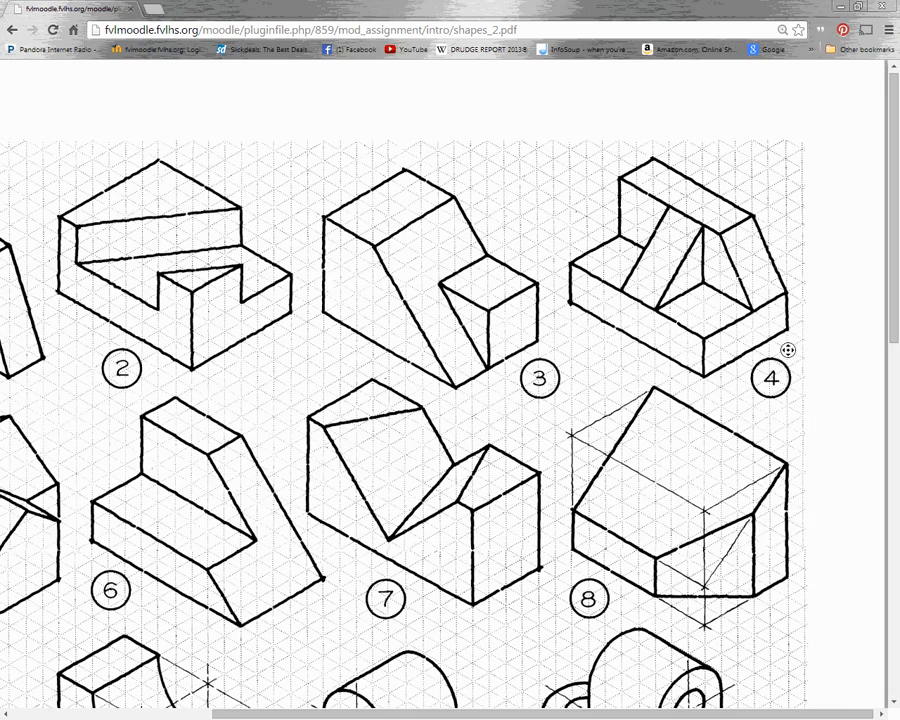
{"action": "left_click", "coordinate": [778, 334]}
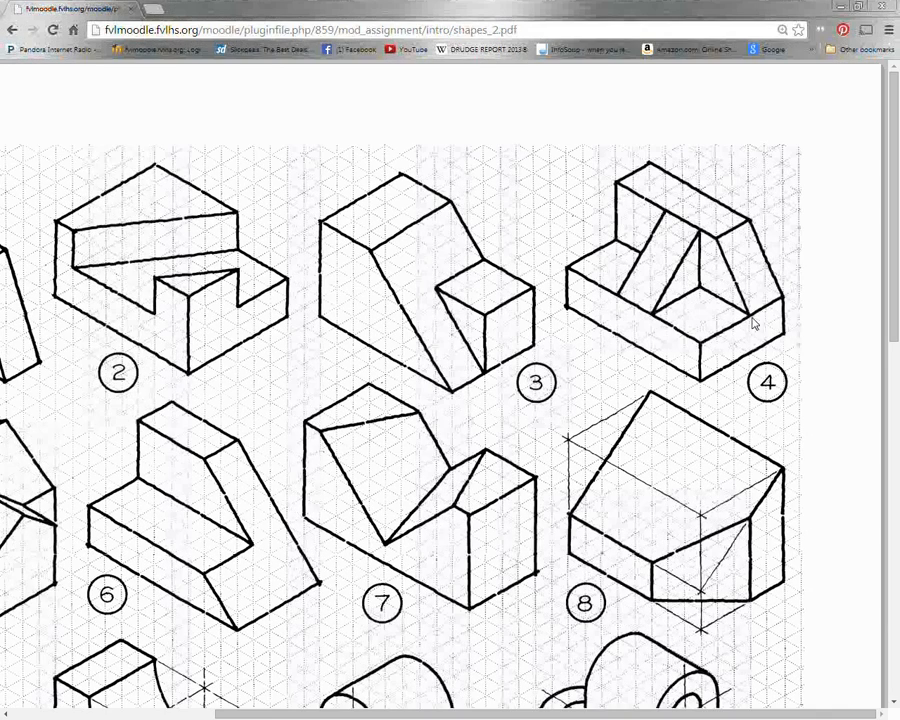
{"action": "scroll", "coordinate": [787, 325], "scroll_direction": "up", "scroll_amount": 2, "text": "ctrl"}
{"action": "middle_click", "coordinate": [722, 340]}
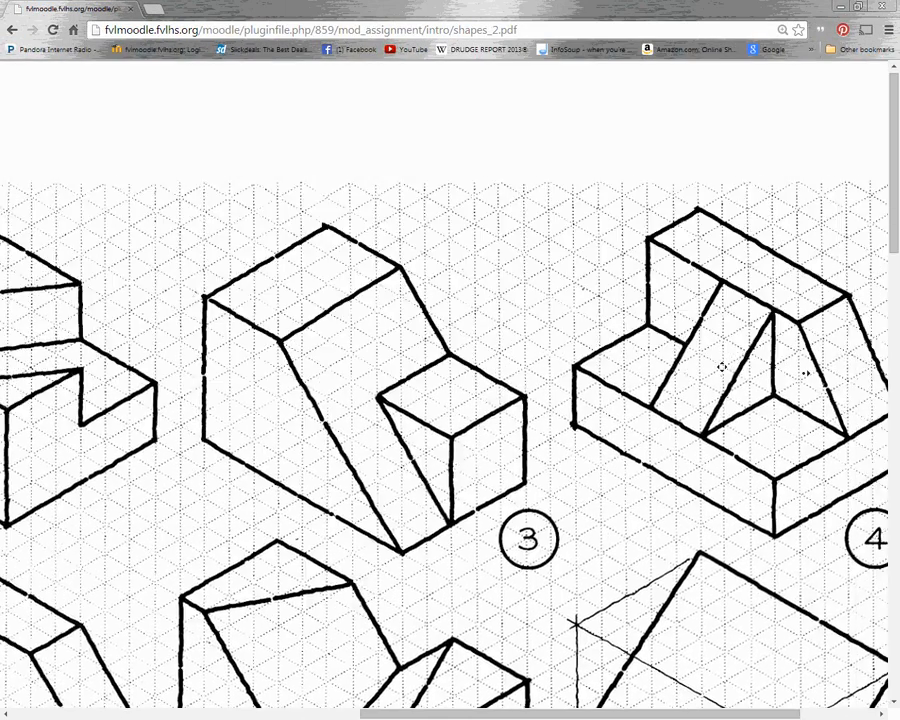
{"action": "scroll", "coordinate": [785, 385], "scroll_direction": "up", "scroll_amount": 1, "text": "ctrl"}
{"action": "middle_click", "coordinate": [670, 375]}
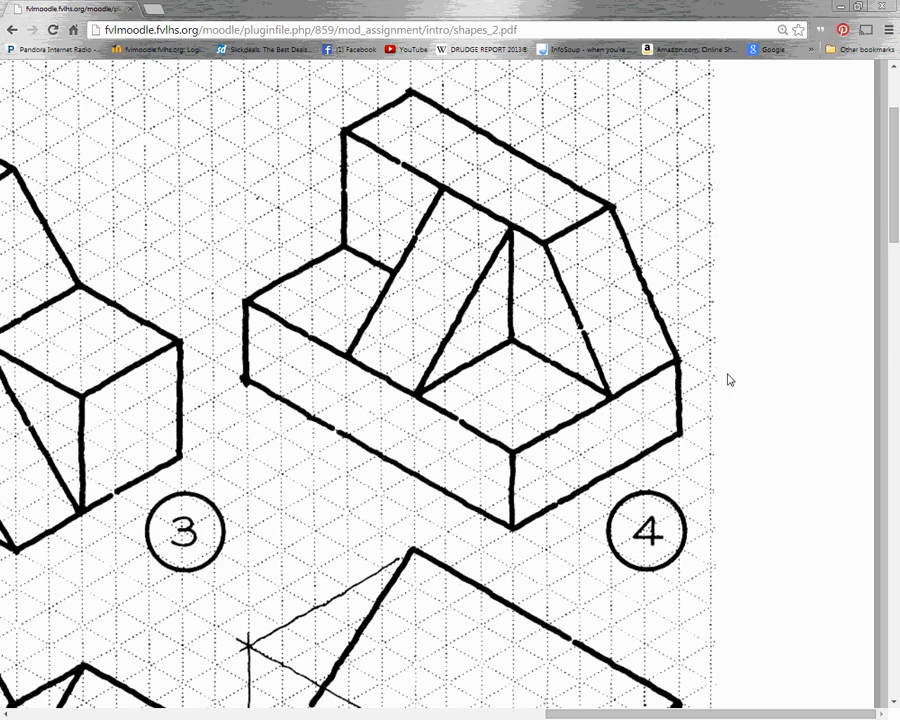
Step: Return to Inventor and create a new part file
{"action": "key", "text": "alt+Tab"}
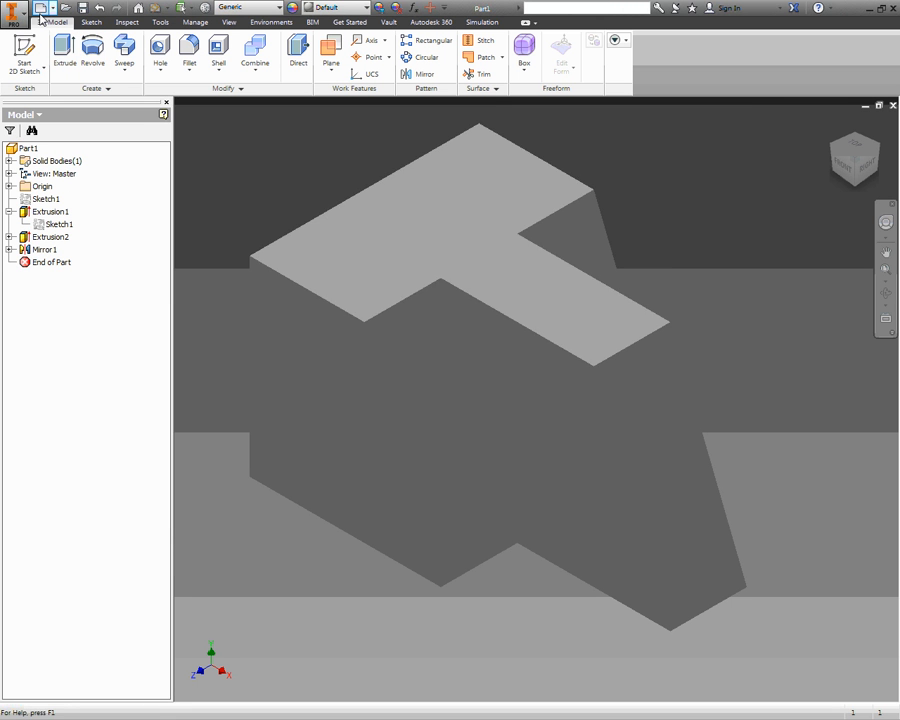
{"action": "left_click", "coordinate": [40, 8]}
{"action": "left_click", "coordinate": [679, 529]}
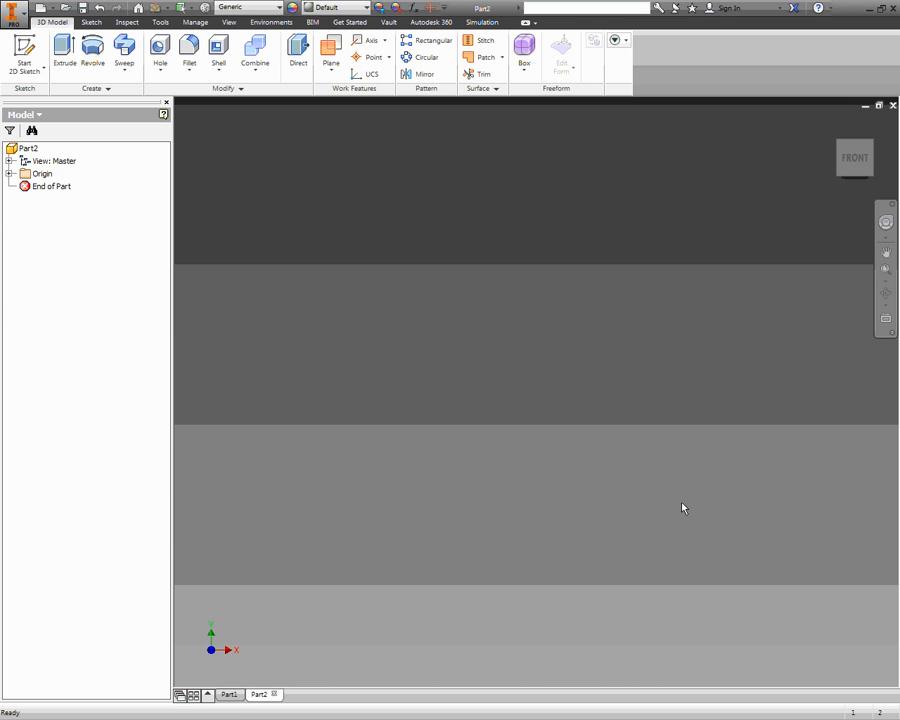
Step: Check shape 4 in the browser drawing and start a 2D sketch on the new part's XY plane
{"action": "key", "text": "alt+Tab"}
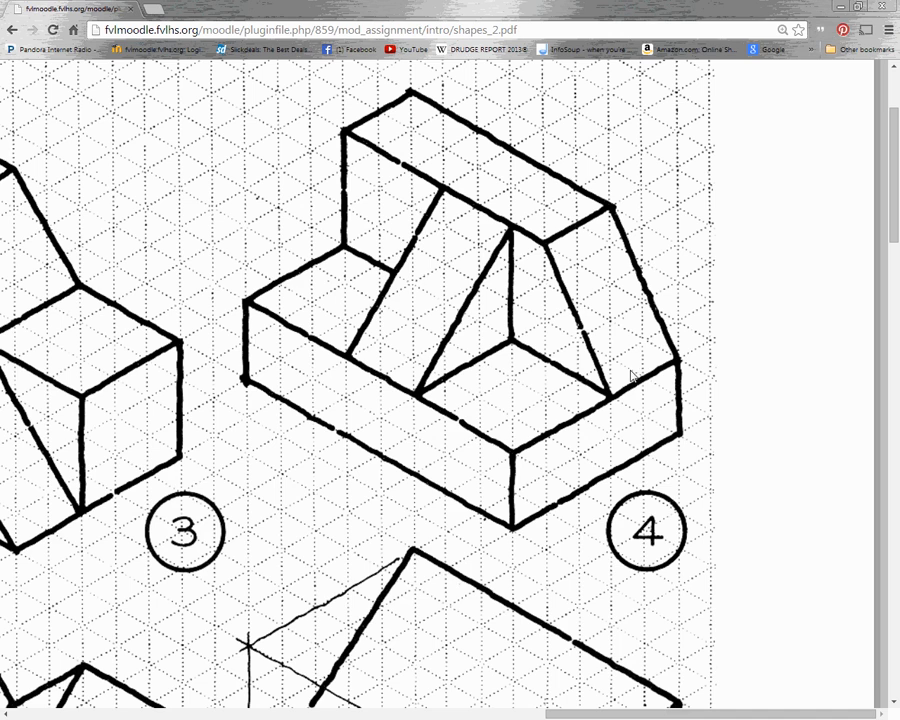
{"action": "key", "text": "alt+Tab"}
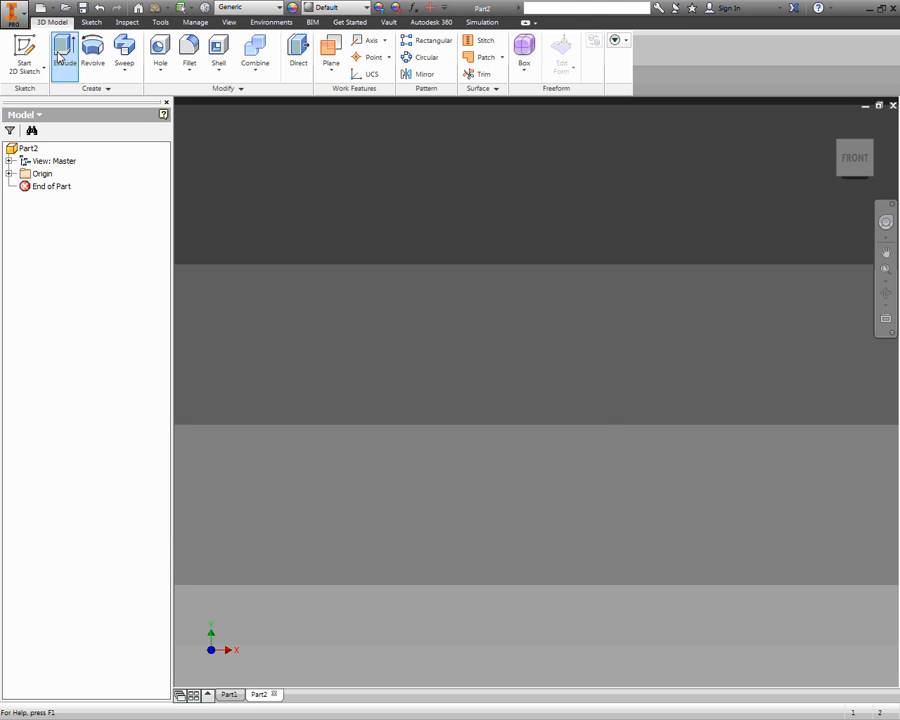
{"action": "left_click", "coordinate": [28, 54]}
{"action": "left_click", "coordinate": [609, 305]}
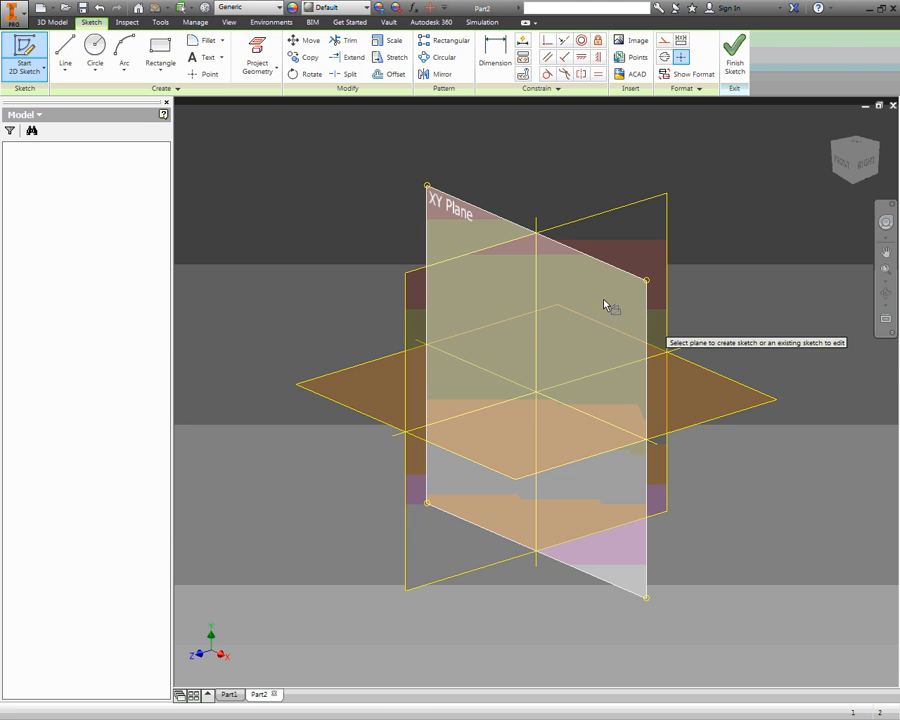
Step: Draw a rectangle 8 in wide and 2 in high with its lower corner at the sketch origin
{"action": "left_click", "coordinate": [164, 56]}
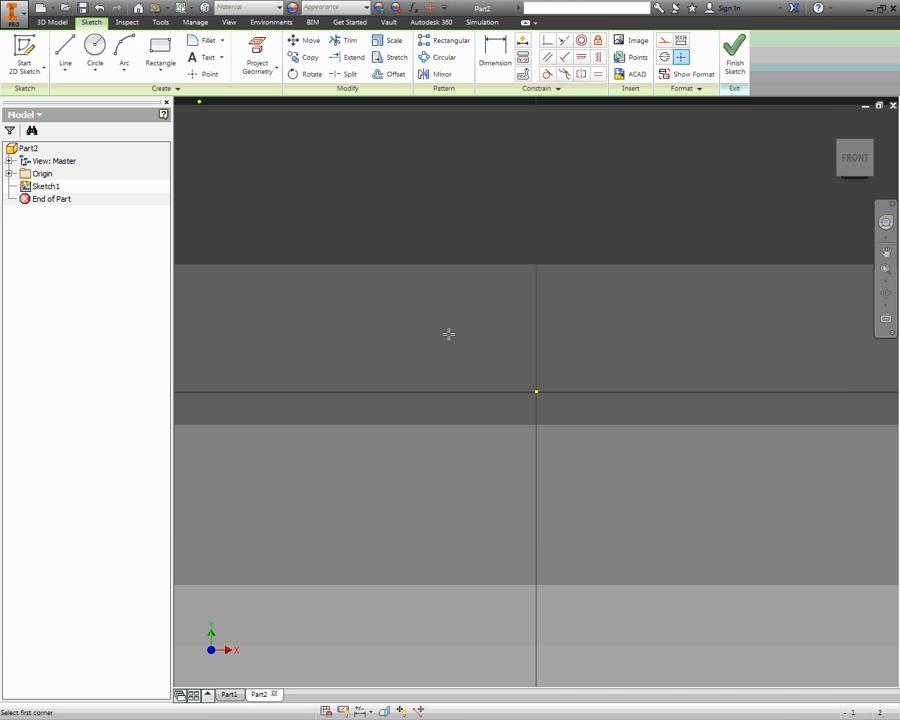
{"action": "left_click", "coordinate": [536, 391]}
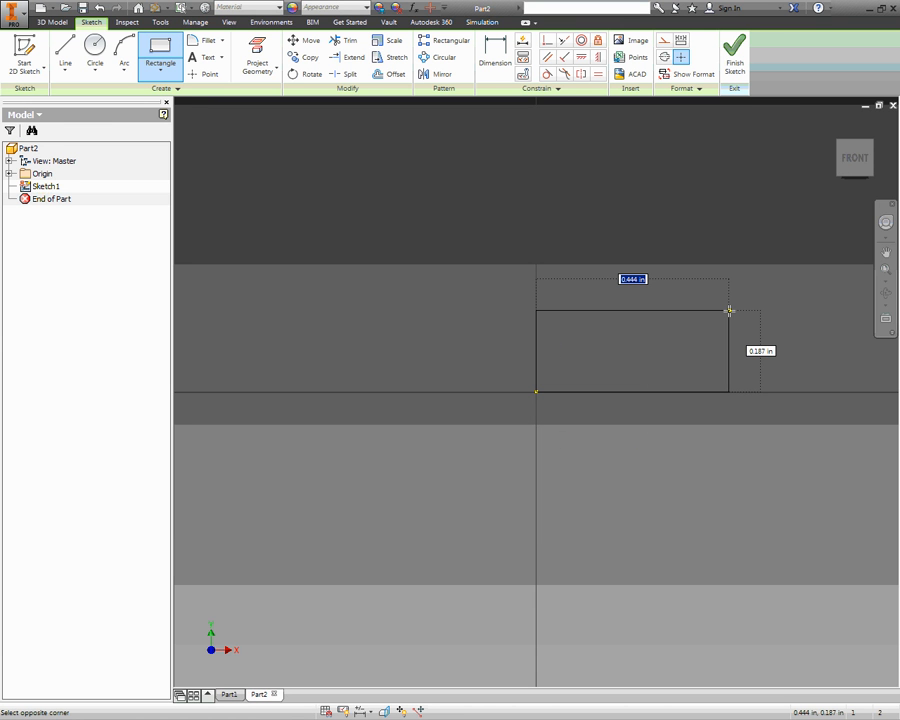
{"action": "type", "text": "0.5"}
{"action": "key", "text": "Tab"}
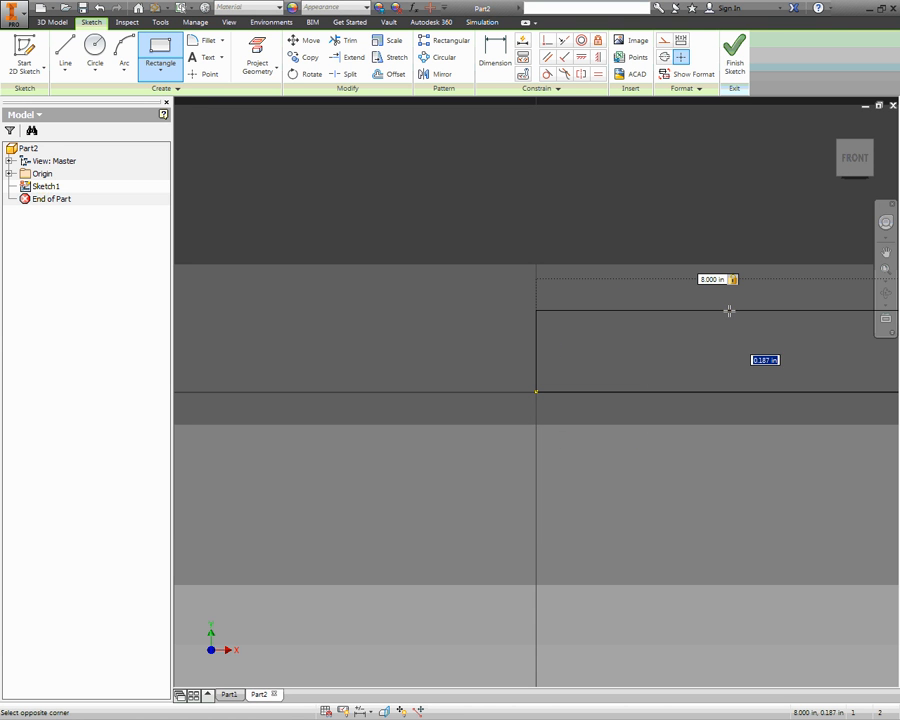
{"action": "type", "text": "0.25"}
{"action": "key", "text": "Return"}
{"action": "scroll", "coordinate": [729, 311], "scroll_direction": "down", "scroll_amount": 3}
{"action": "middle_click_drag", "start_coordinate": [732, 296], "coordinate": [240, 590]}
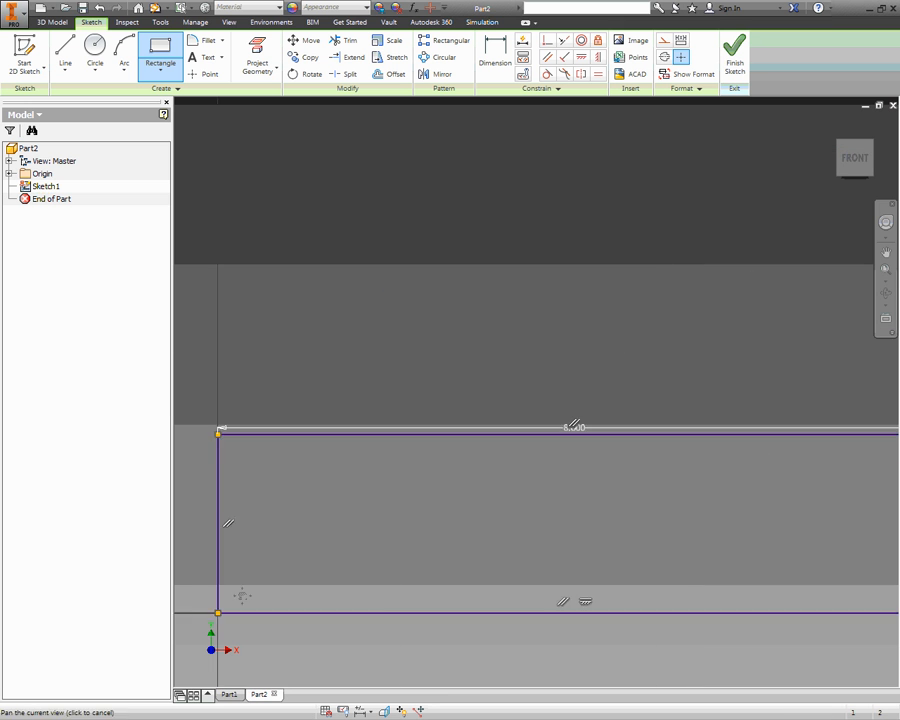
{"action": "scroll", "coordinate": [434, 548], "scroll_direction": "down", "scroll_amount": 3}
{"action": "middle_click_drag", "start_coordinate": [434, 548], "coordinate": [437, 485]}
{"action": "scroll", "coordinate": [441, 475], "scroll_direction": "up", "scroll_amount": 2}
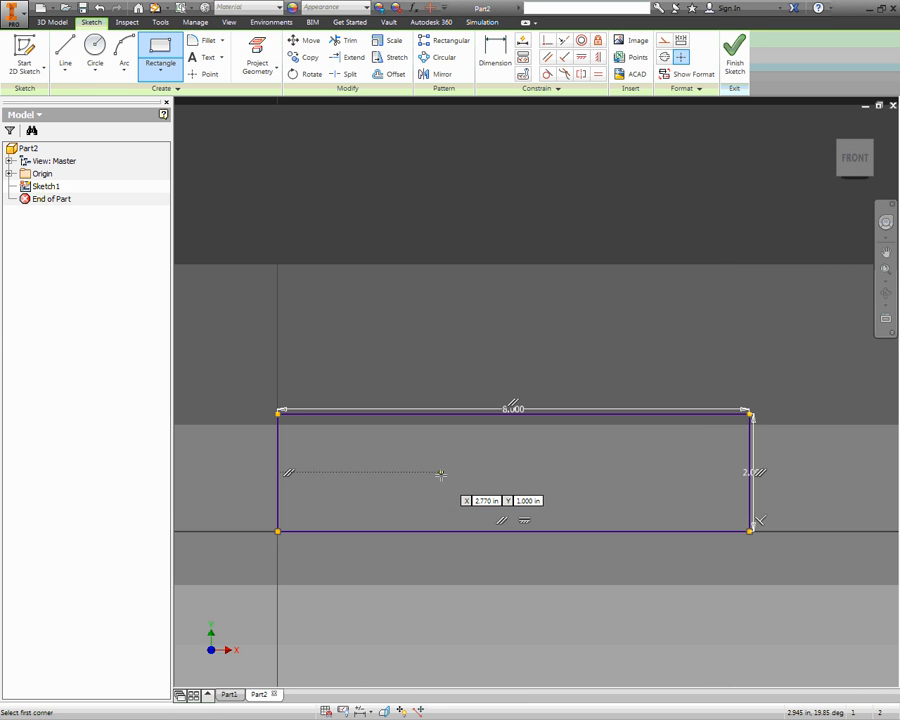
Step: Draw lines from the rectangle's upper-left corner 3 in up, 6 in across and sloping down to its upper-right corner, and finish the sketch
{"action": "key", "text": "l"}
{"action": "left_click", "coordinate": [277, 411]}
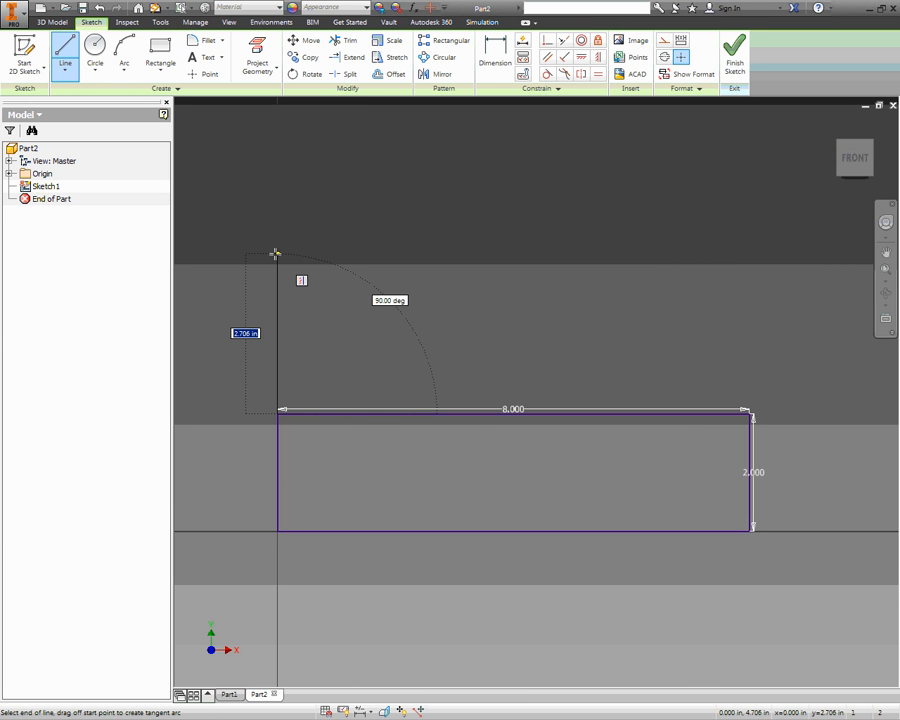
{"action": "left_click", "coordinate": [277, 236]}
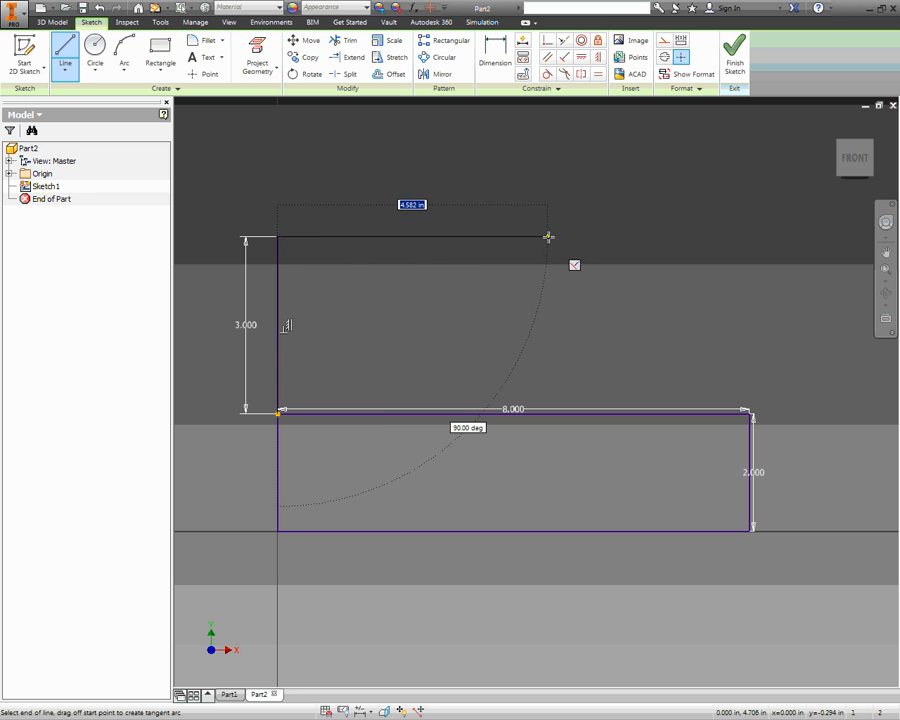
{"action": "type", "text": "6"}
{"action": "key", "text": "Return"}
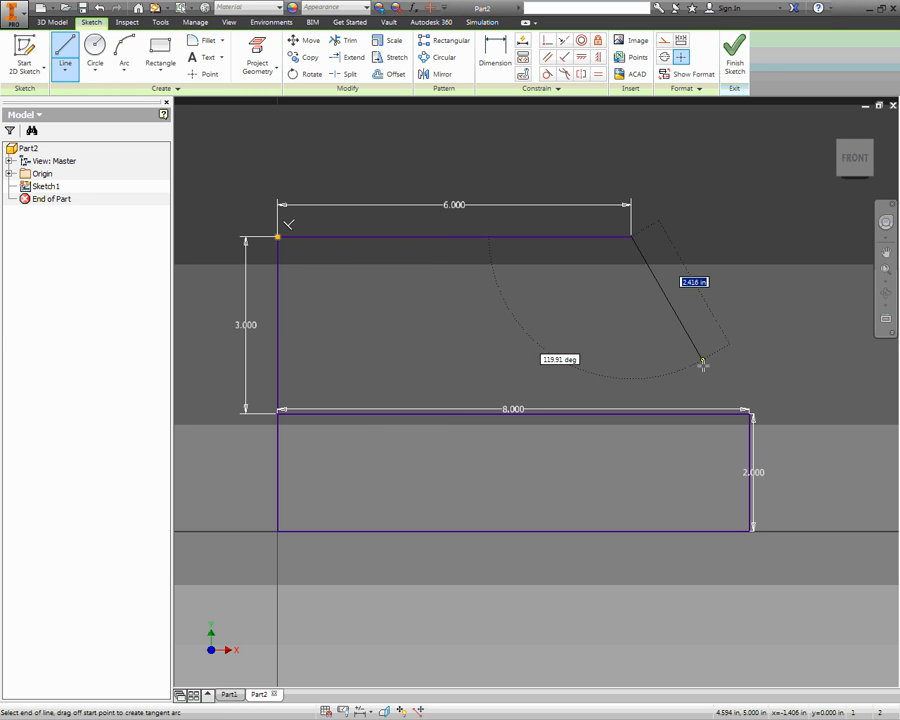
{"action": "left_click", "coordinate": [749, 411]}
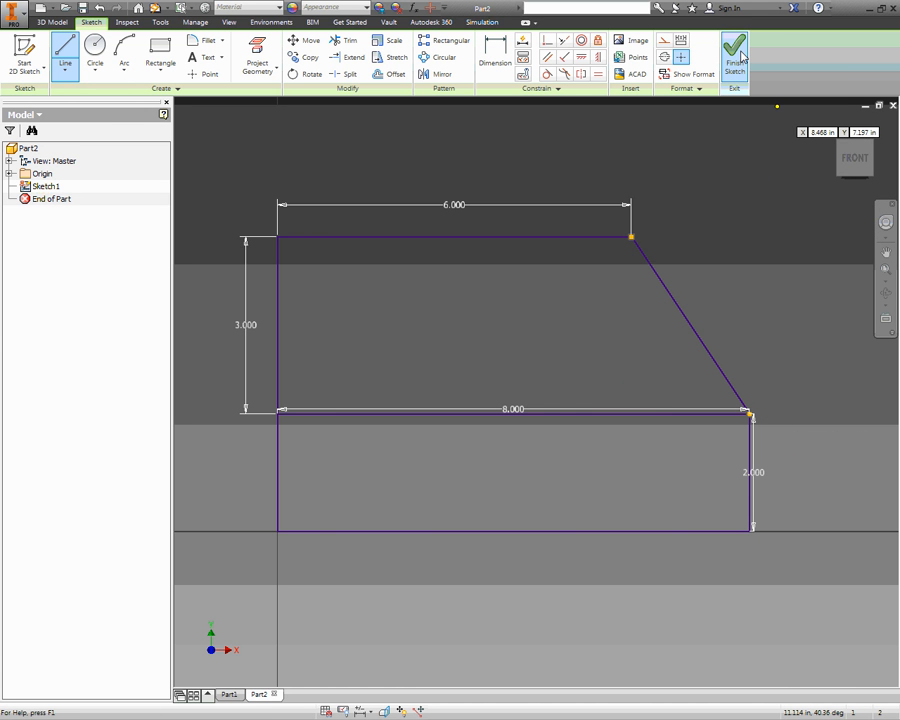
{"action": "left_click", "coordinate": [738, 55]}
Step: Check shape 4 in the browser drawing, return to Inventor and extrude the lower rectangle 5 in
{"action": "middle_click_drag", "start_coordinate": [612, 310], "coordinate": [504, 386]}
{"action": "key", "text": "alt+Tab"}
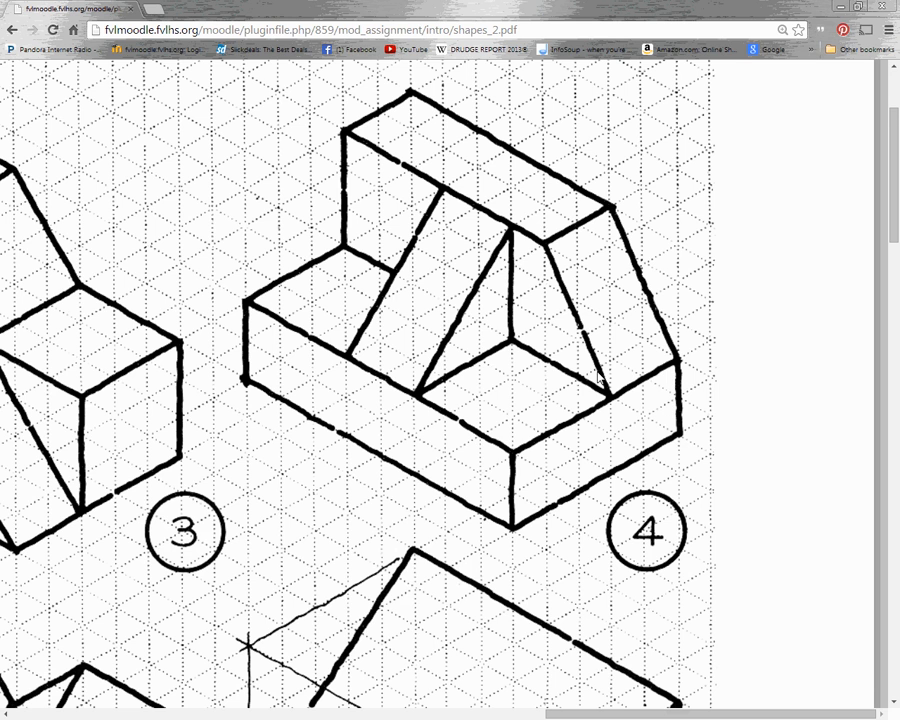
{"action": "key", "text": "alt+Tab"}
{"action": "left_click", "coordinate": [64, 50]}
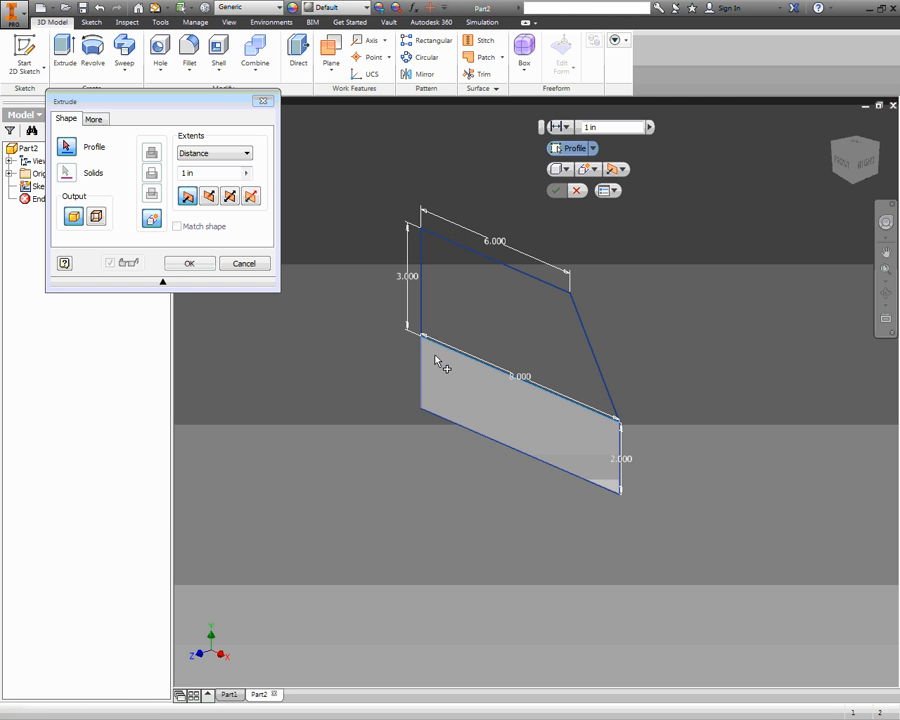
{"action": "left_click", "coordinate": [480, 390]}
{"action": "type", "text": "5"}
{"action": "key", "text": "Return"}
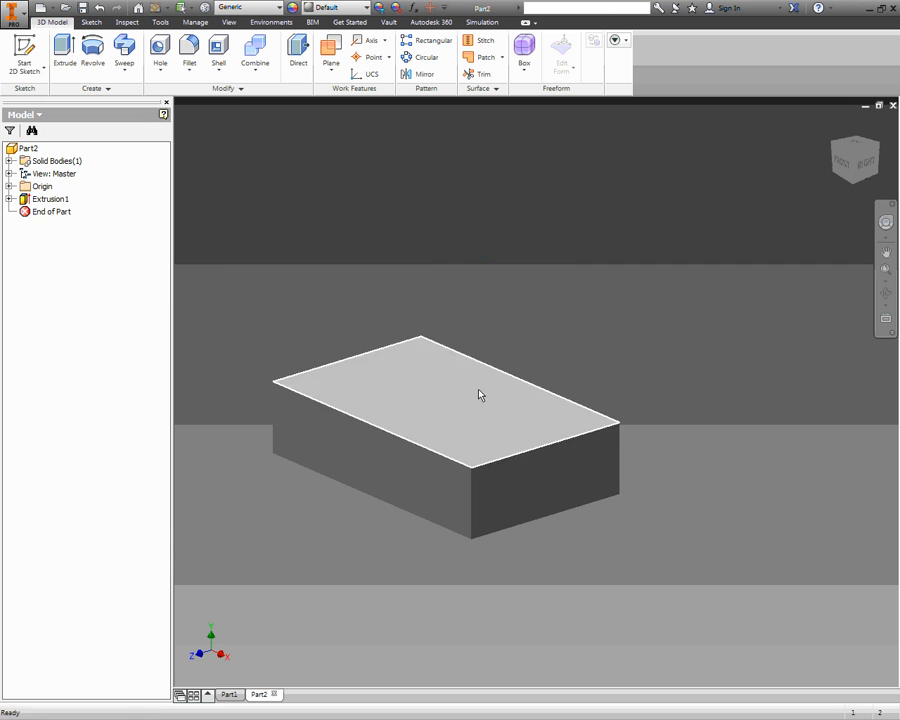
Step: Extrude the base sketch's upper four-sided profile to about two-fifths of the base's depth and hide the sketch again
{"action": "left_click", "coordinate": [9, 199]}
{"action": "right_click", "coordinate": [50, 211]}
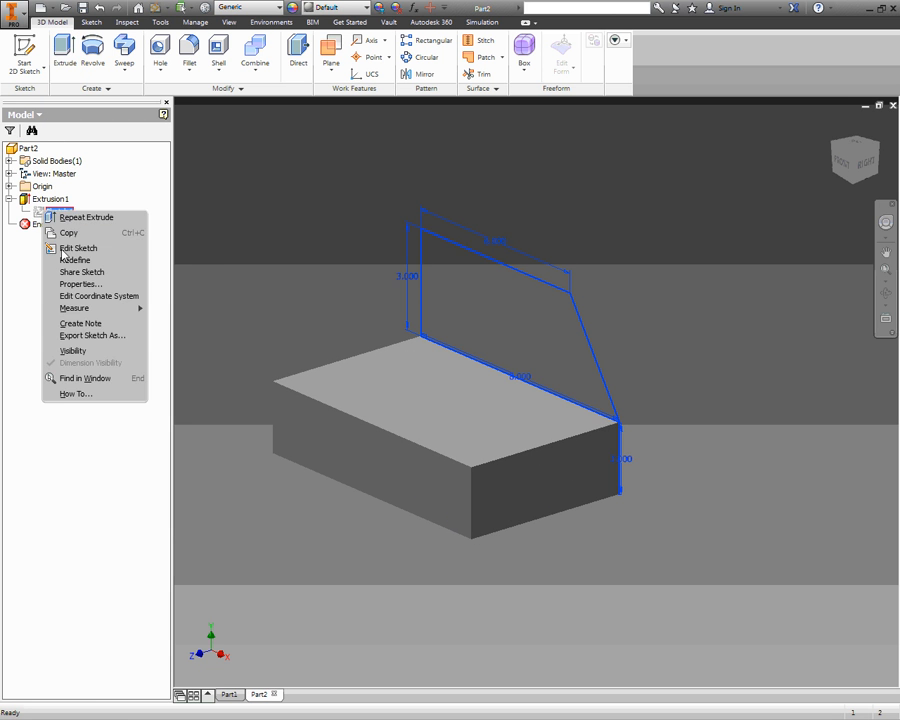
{"action": "left_click", "coordinate": [72, 350]}
{"action": "left_click", "coordinate": [64, 50]}
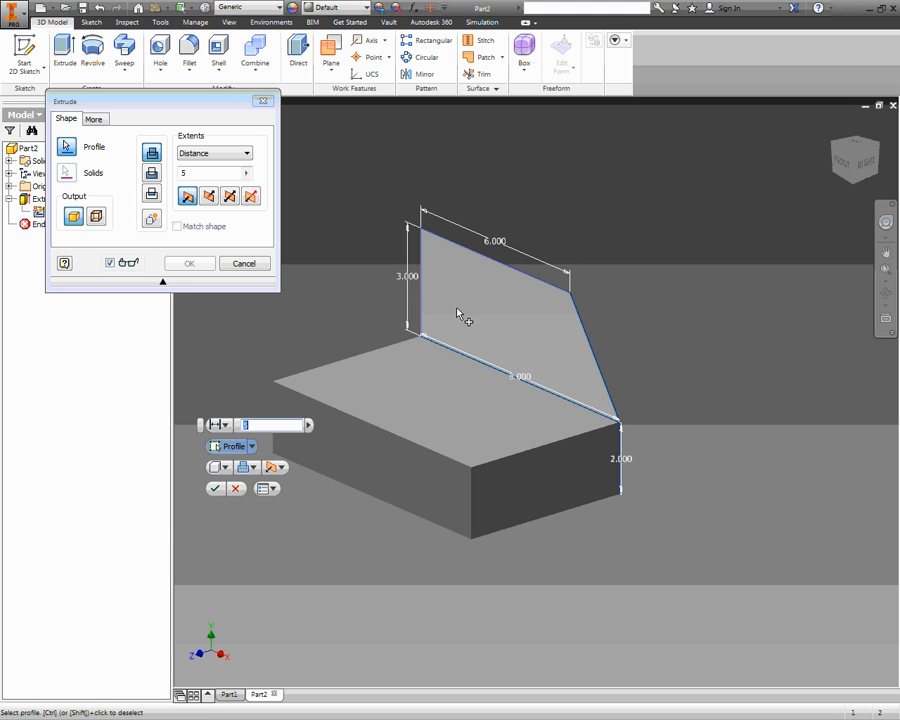
{"action": "left_click", "coordinate": [458, 312]}
{"action": "left_click", "coordinate": [189, 263]}
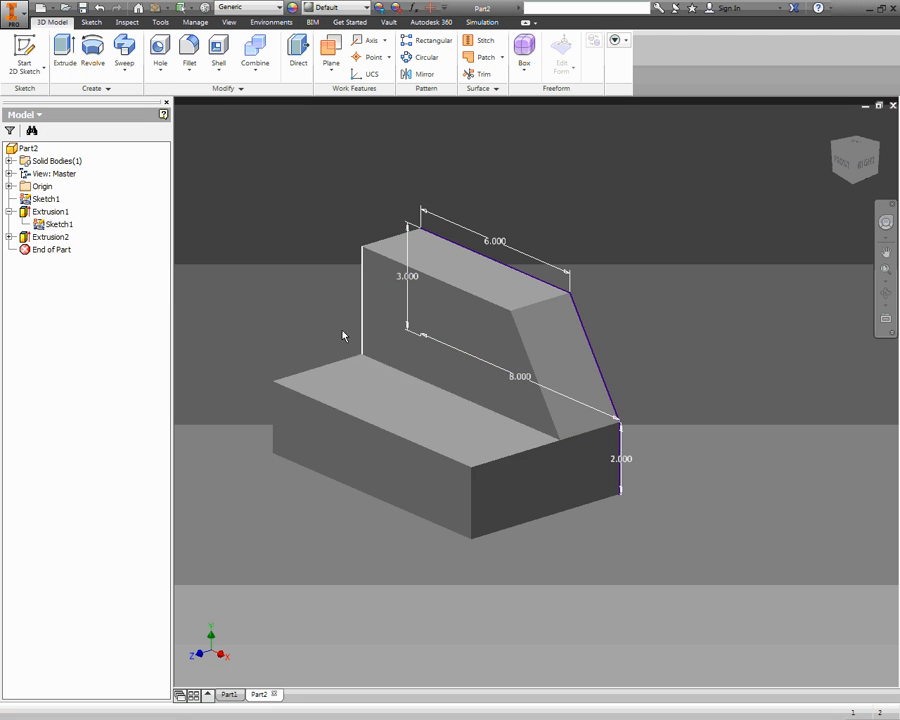
{"action": "right_click", "coordinate": [34, 225]}
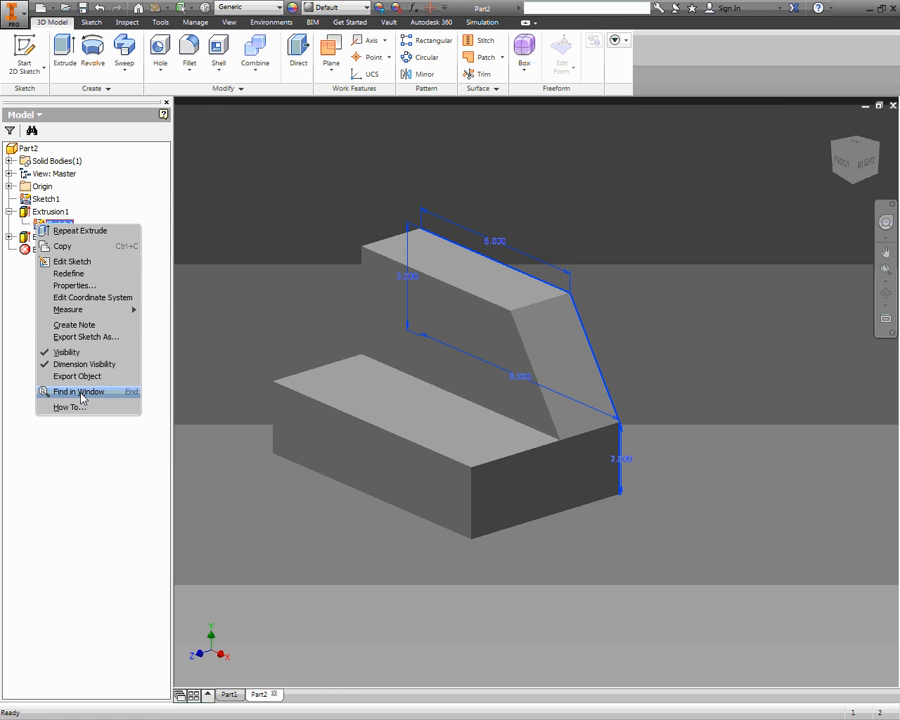
{"action": "left_click", "coordinate": [60, 349]}
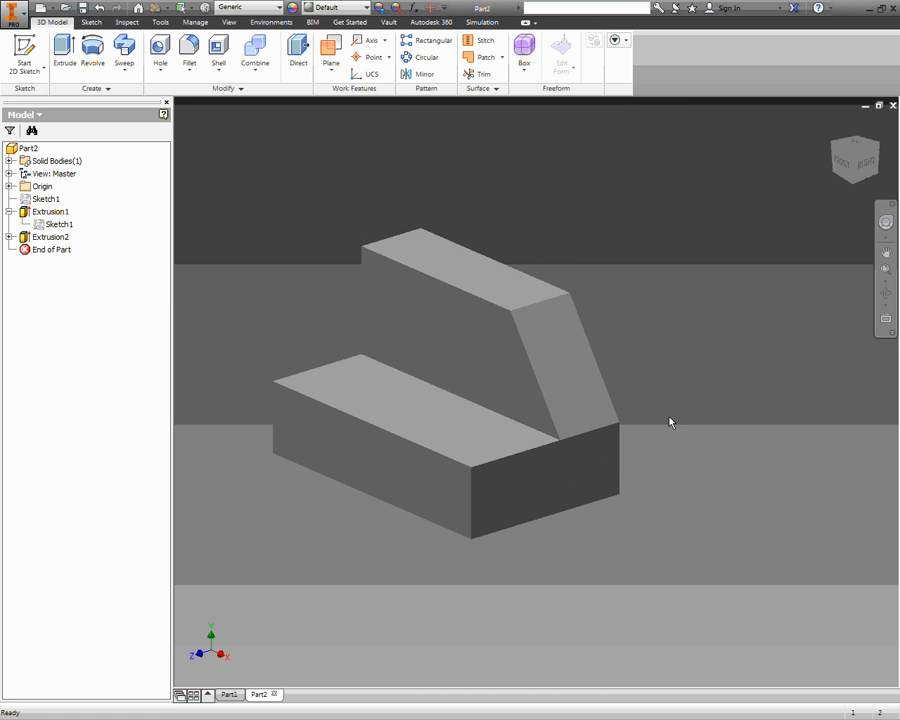
Step: Compare the part in an isometric view with the sloped rib of shape 4 in the browser drawing
{"action": "key", "text": "alt+Tab"}
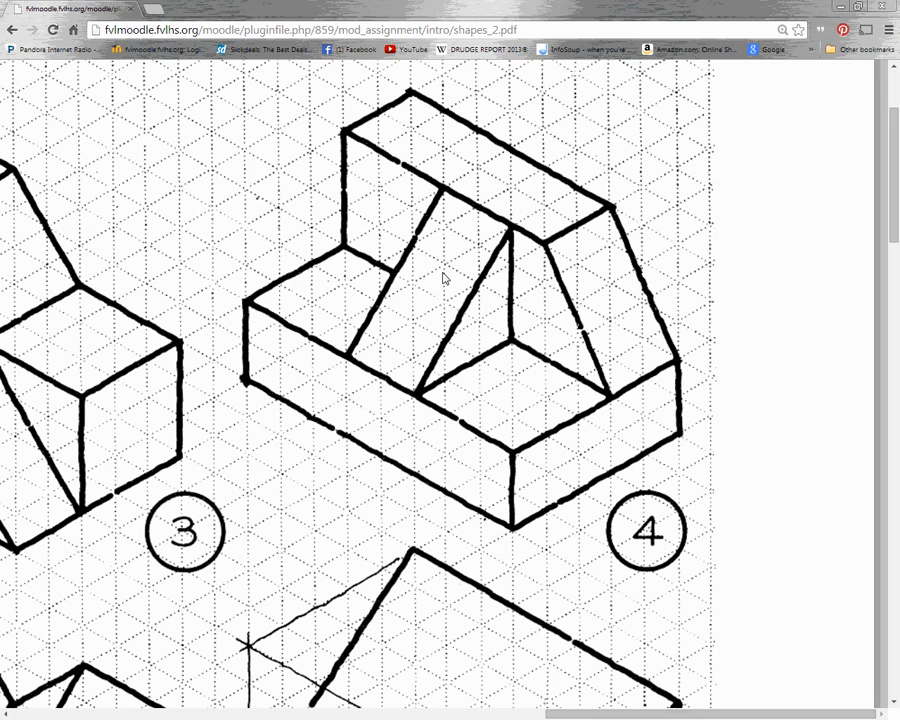
{"action": "key", "text": "alt+Tab"}
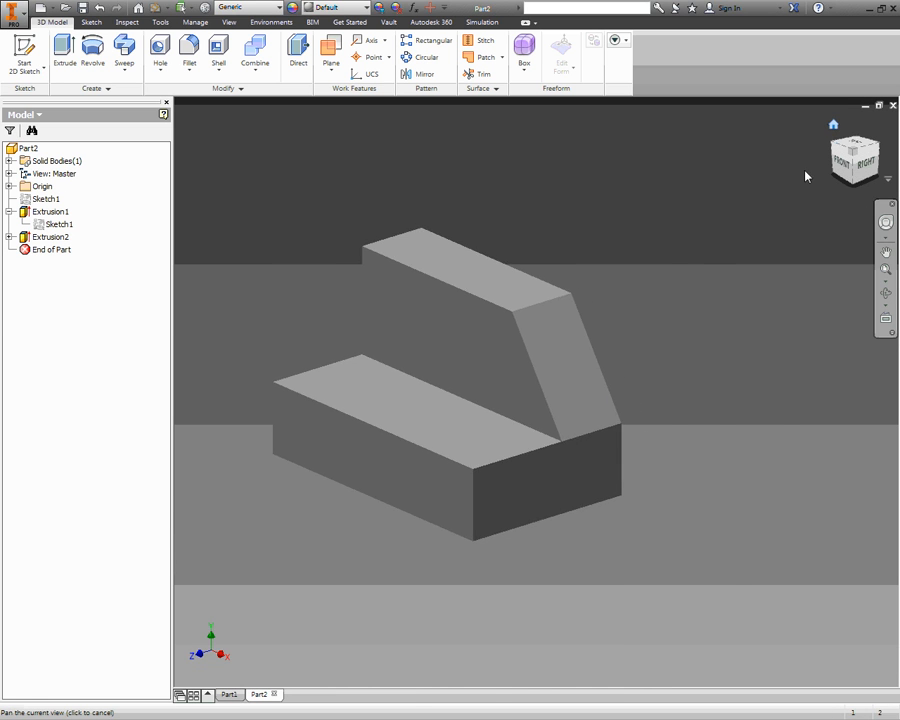
{"action": "key", "text": "alt+Tab"}
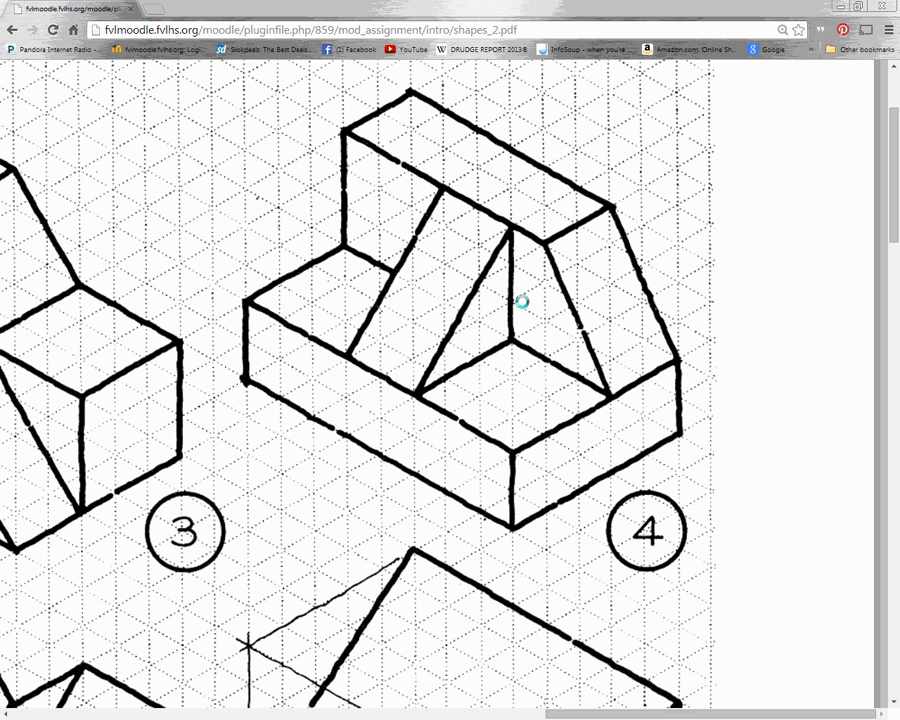
{"action": "key", "text": "alt+Tab"}
{"action": "key", "text": "alt+Tab"}
{"action": "key", "text": "alt+Tab"}
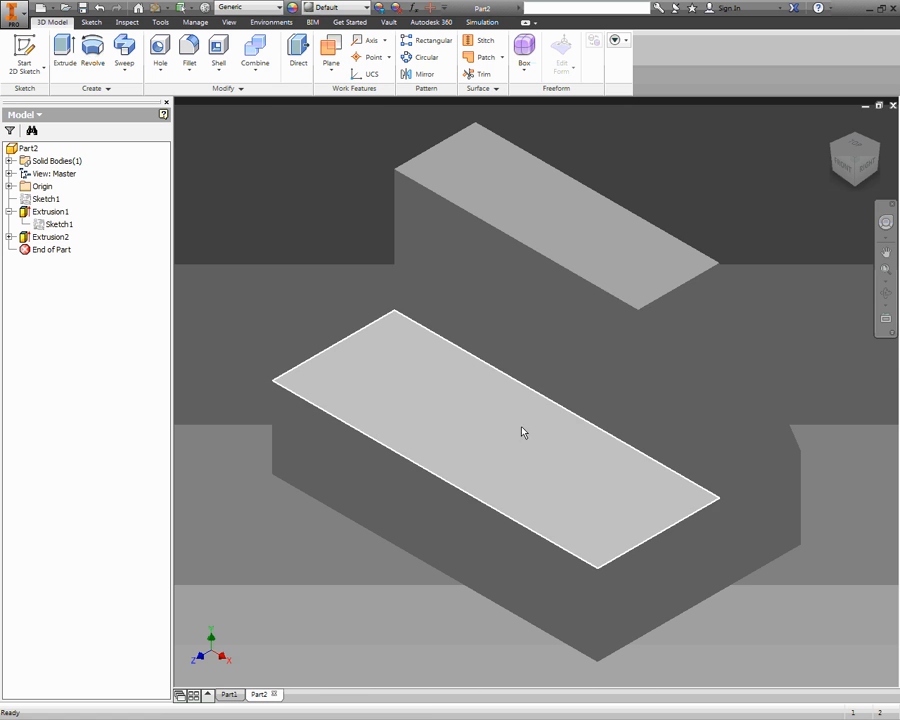
{"action": "key", "text": "alt+Tab"}
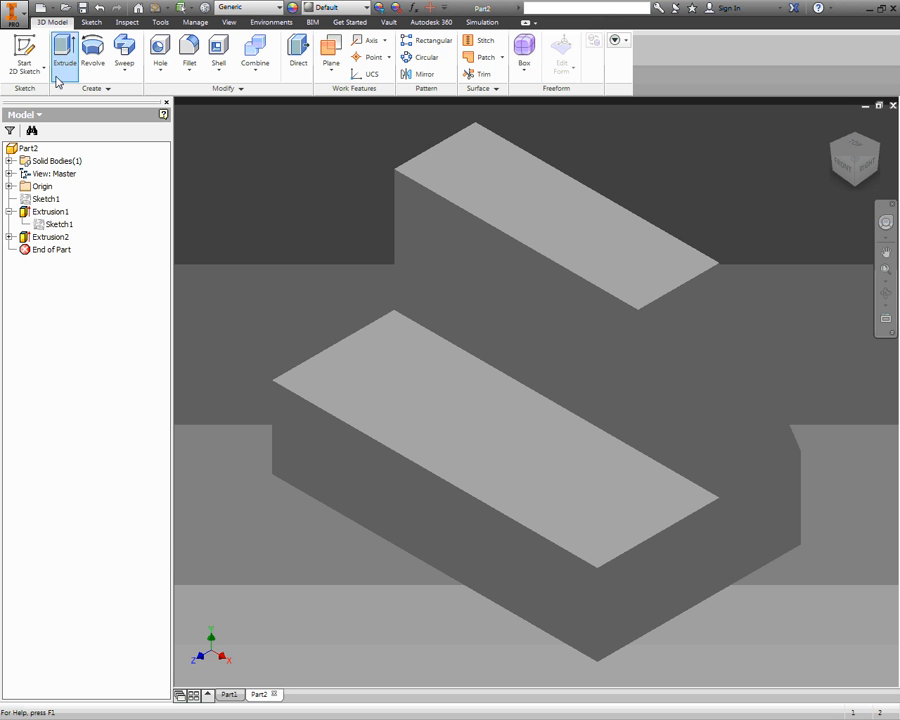
Step: Check the rib position in the browser drawing and create a work plane offset -3 in from the base's right end face
{"action": "left_click", "coordinate": [331, 72]}
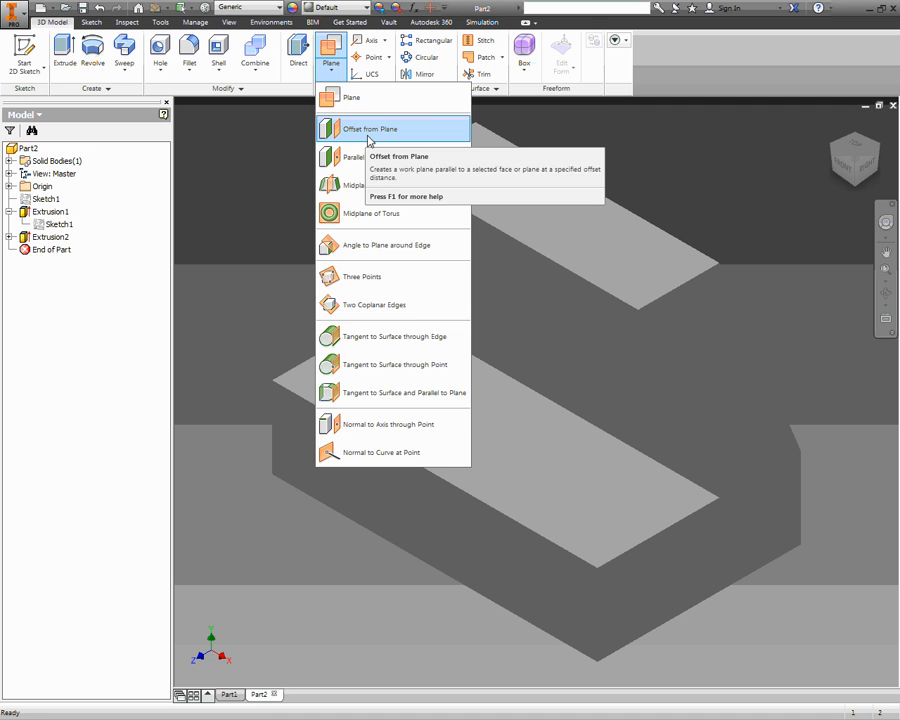
{"action": "left_click", "coordinate": [368, 137]}
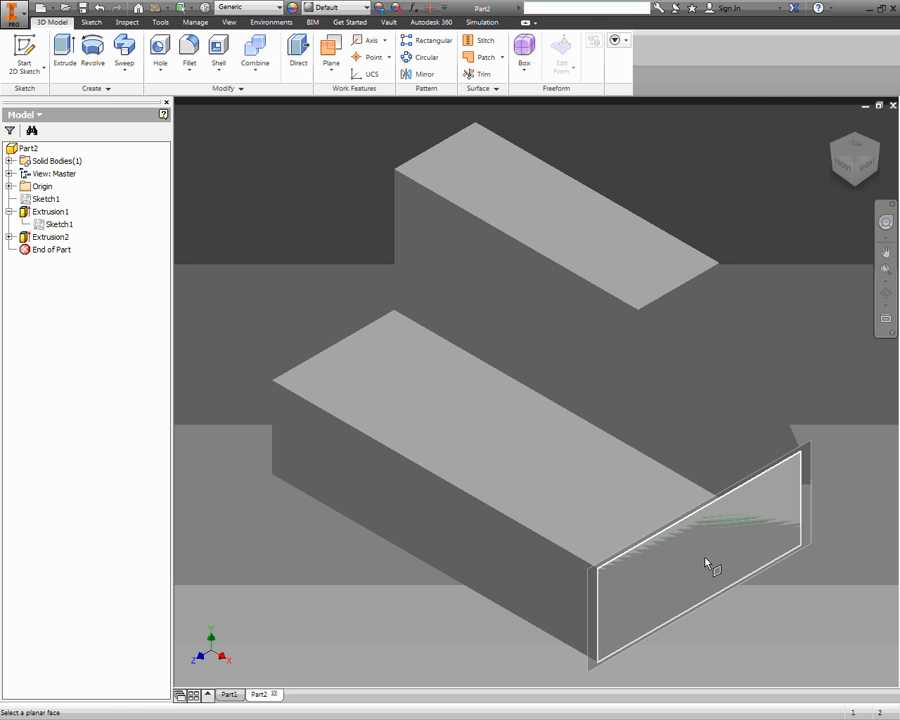
{"action": "left_click", "coordinate": [678, 572]}
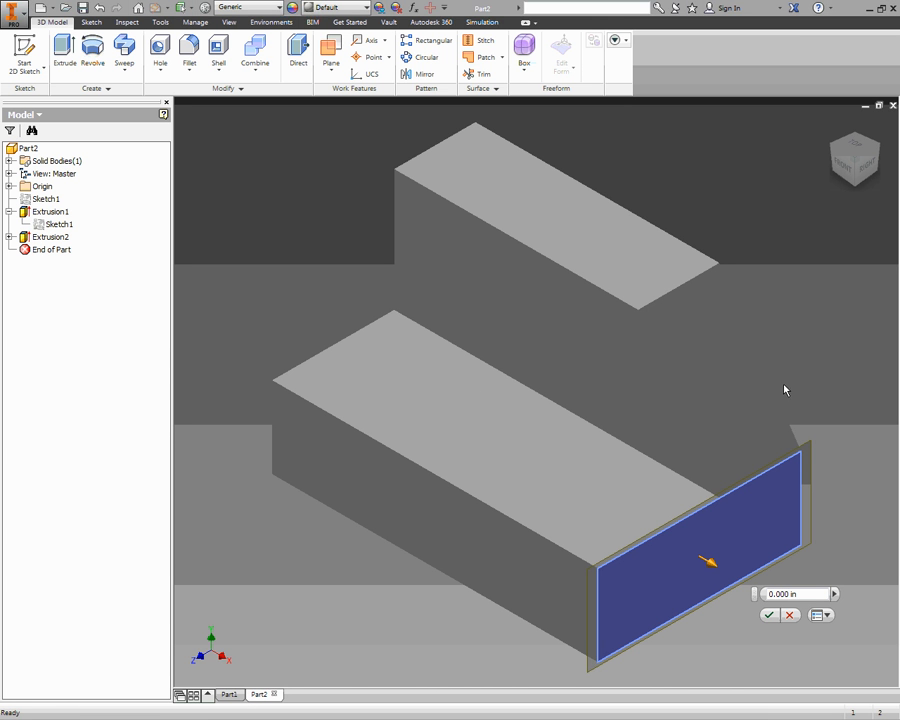
{"action": "key", "text": "alt+Tab"}
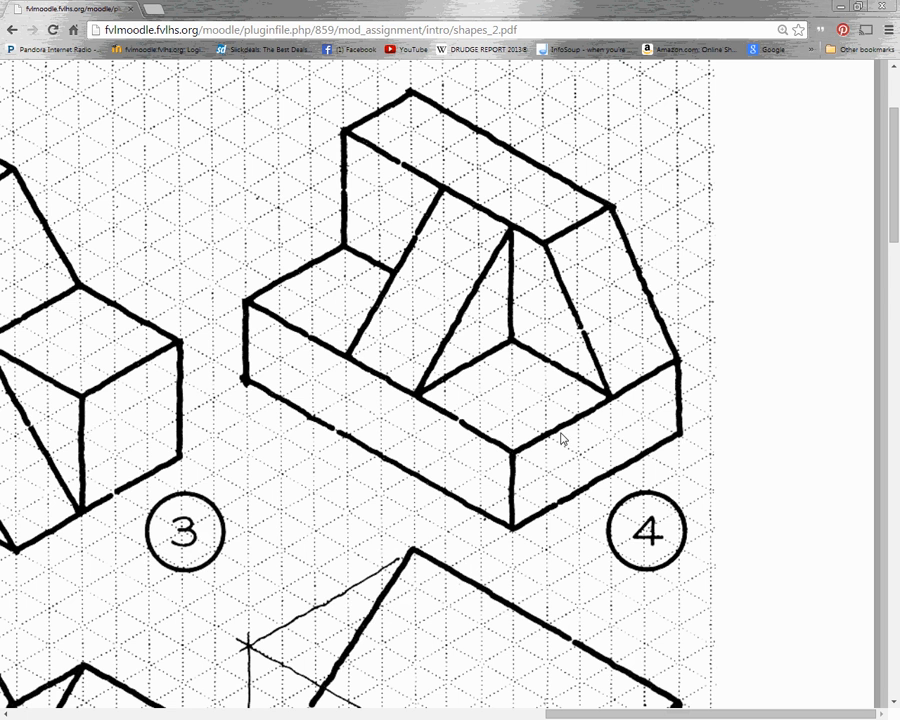
{"action": "key", "text": "alt+Tab"}
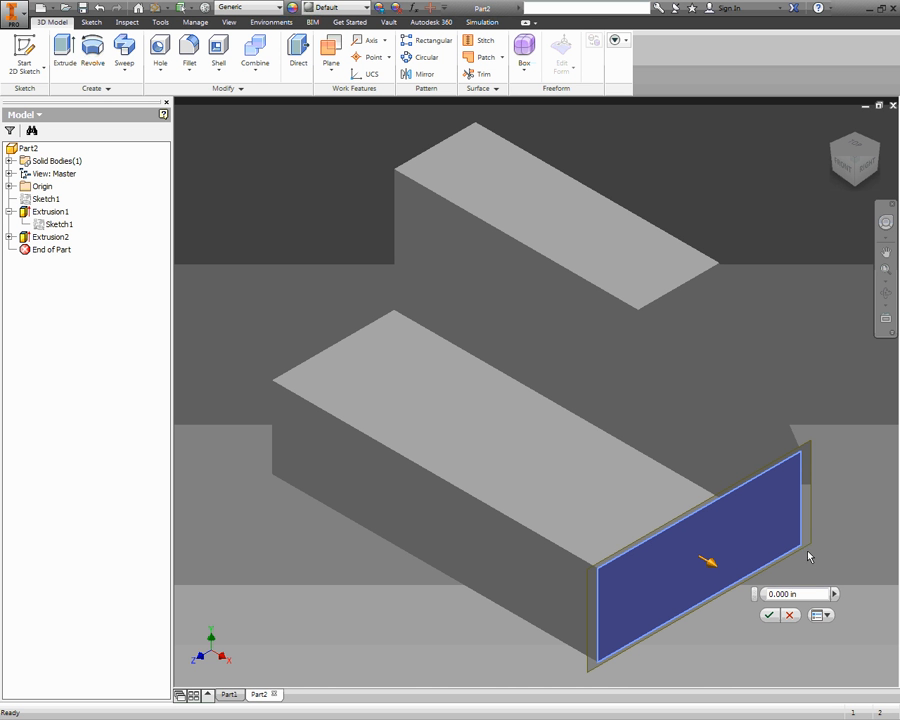
{"action": "double_click", "coordinate": [783, 594]}
{"action": "type", "text": "3"}
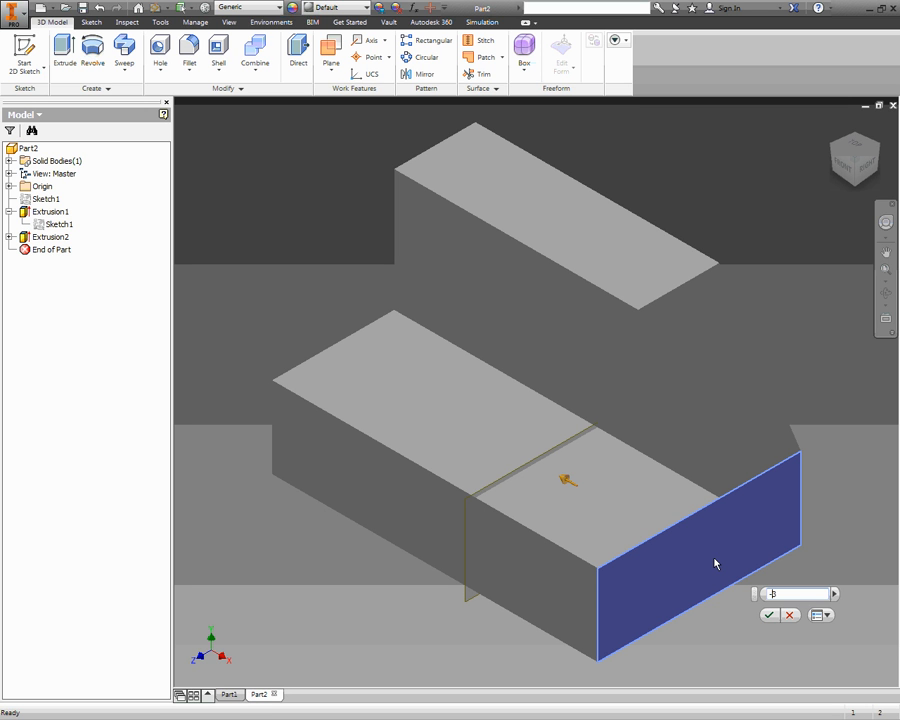
{"action": "left_click", "coordinate": [769, 615]}
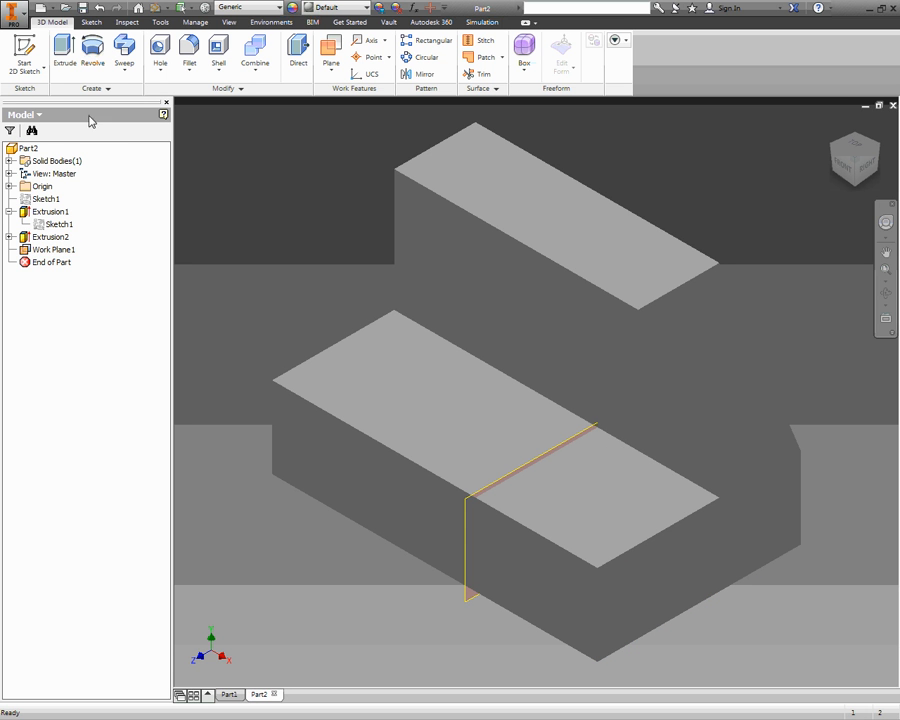
Step: Start a 2D sketch on the offset work plane
{"action": "left_click", "coordinate": [25, 55]}
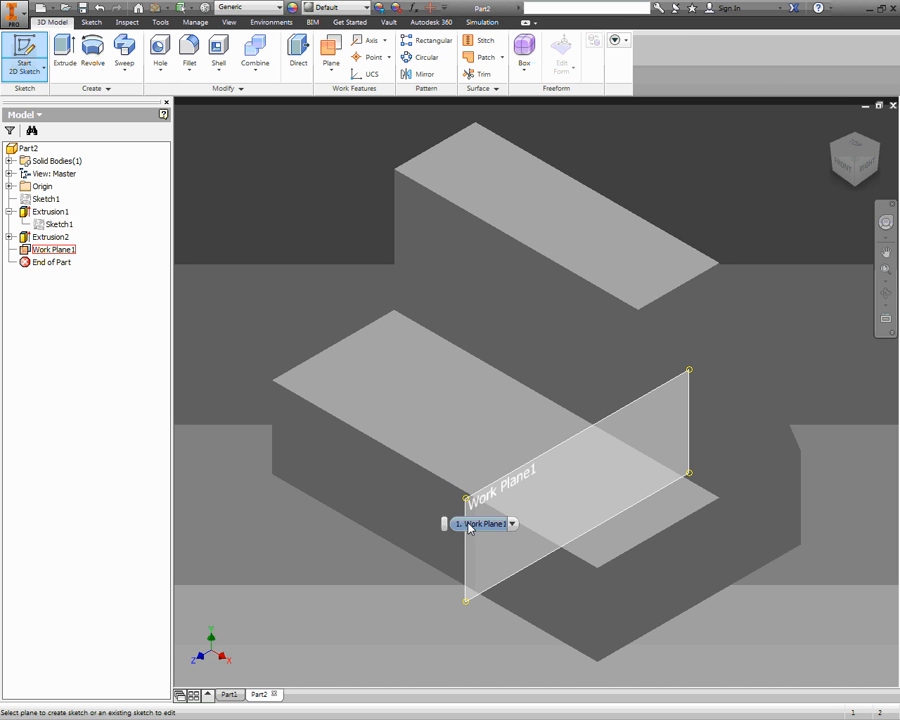
{"action": "left_click", "coordinate": [469, 524]}
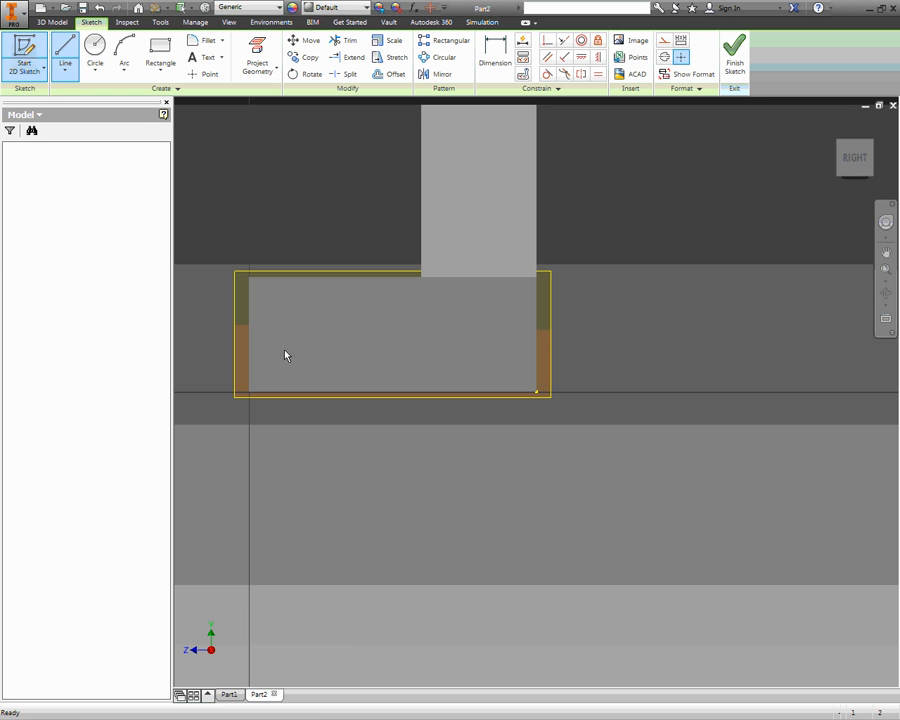
{"action": "middle_click_drag", "start_coordinate": [317, 402], "coordinate": [421, 539]}
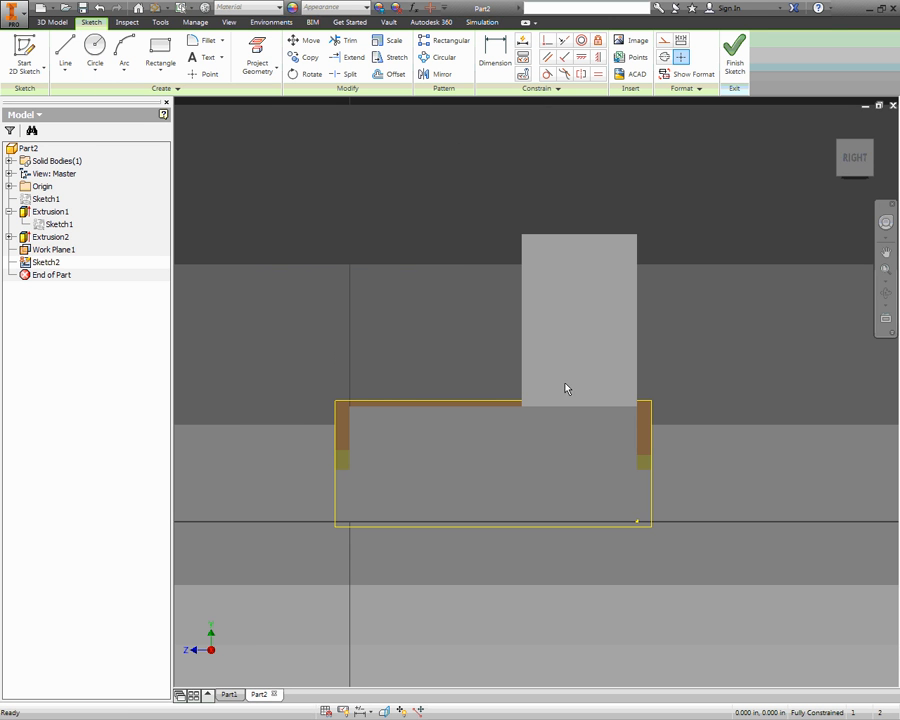
Step: Project the base's top face and the upright block's front face into the work plane sketch
{"action": "middle_click_drag", "start_coordinate": [308, 357], "coordinate": [345, 367], "text": "shift"}
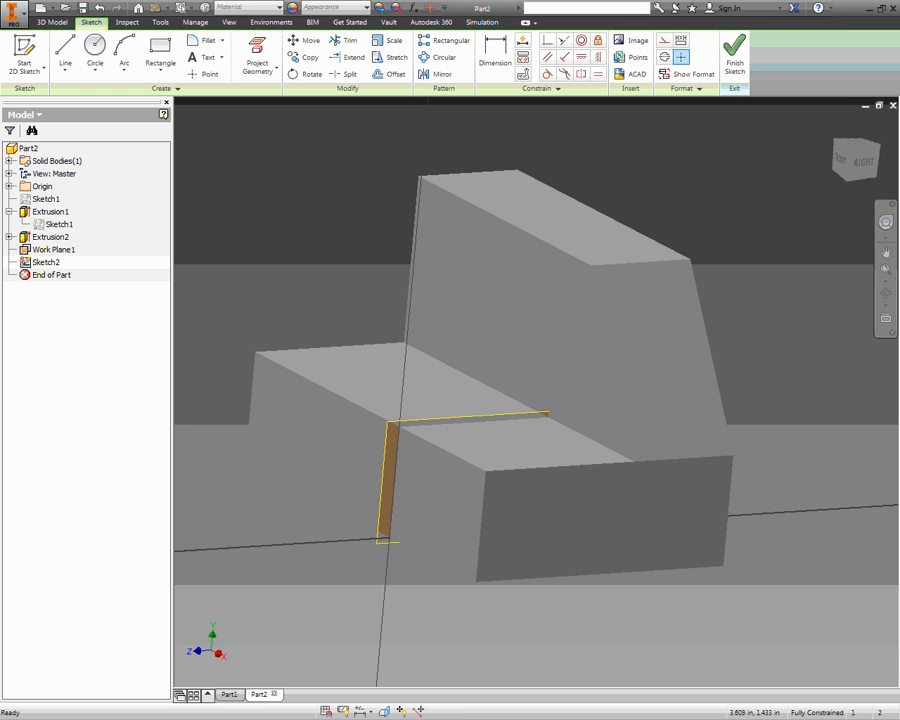
{"action": "mouse_move", "coordinate": [480, 420]}
{"action": "middle_mouse_down", "text": "shift"}
{"action": "mouse_move", "coordinate": [514, 438]}
{"action": "mouse_move", "coordinate": [583, 426]}
{"action": "middle_mouse_up", "text": "shift"}
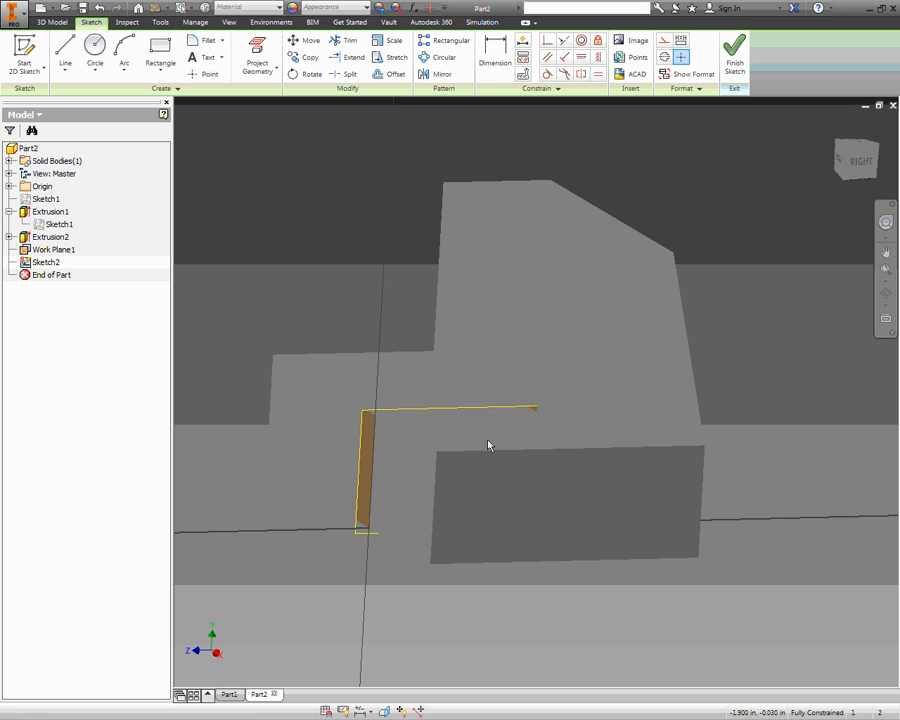
{"action": "middle_click_drag", "start_coordinate": [400, 420], "coordinate": [434, 427], "text": "shift"}
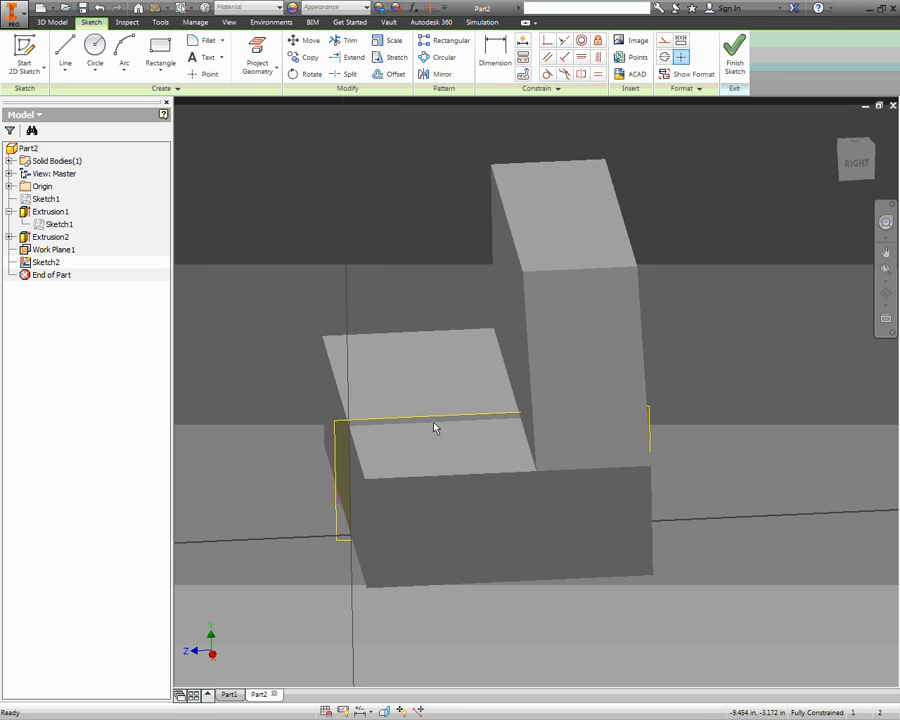
{"action": "middle_click_drag", "start_coordinate": [534, 412], "coordinate": [554, 416], "text": "shift"}
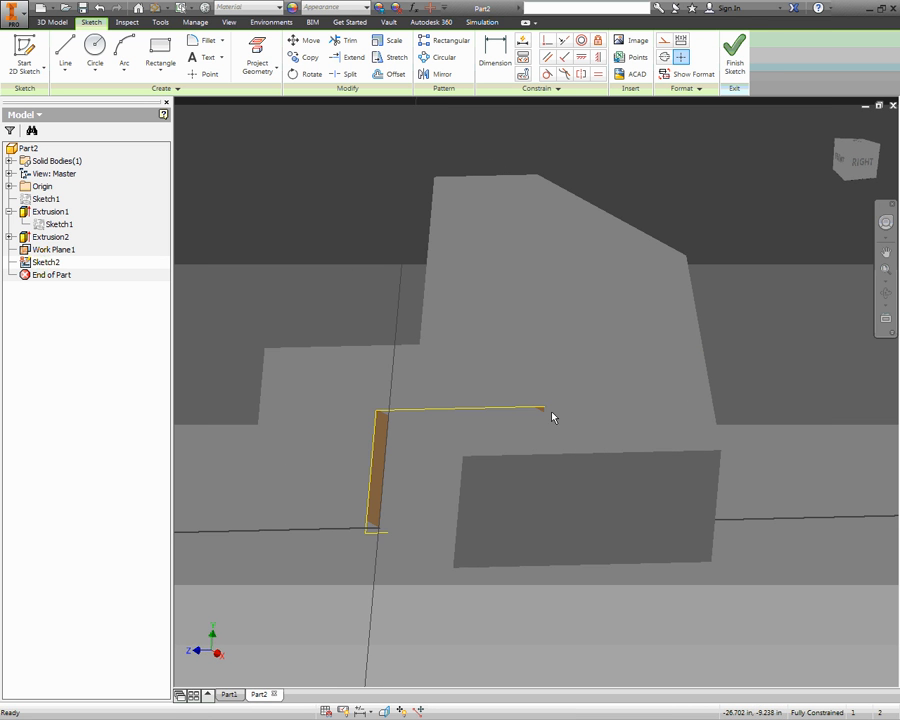
{"action": "middle_click_drag", "start_coordinate": [428, 353], "coordinate": [422, 350], "text": "shift"}
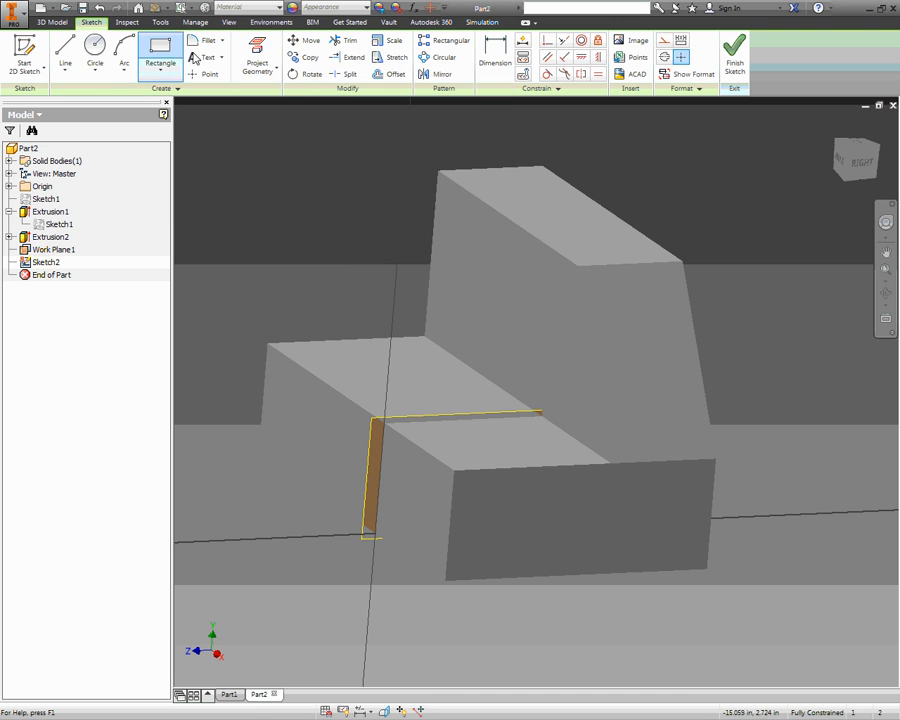
{"action": "left_click", "coordinate": [256, 57]}
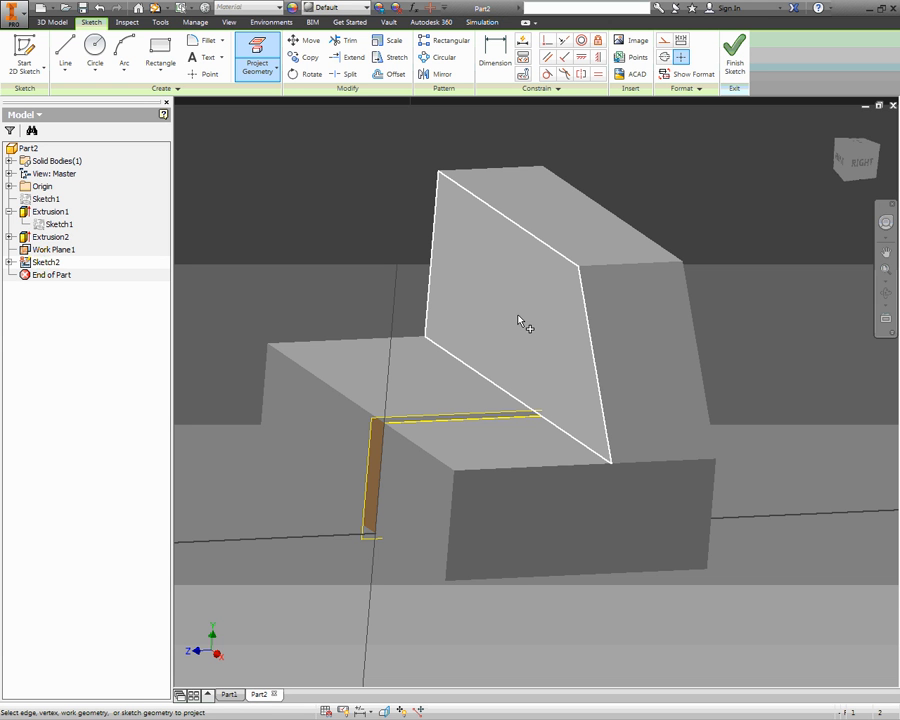
{"action": "left_click", "coordinate": [522, 318]}
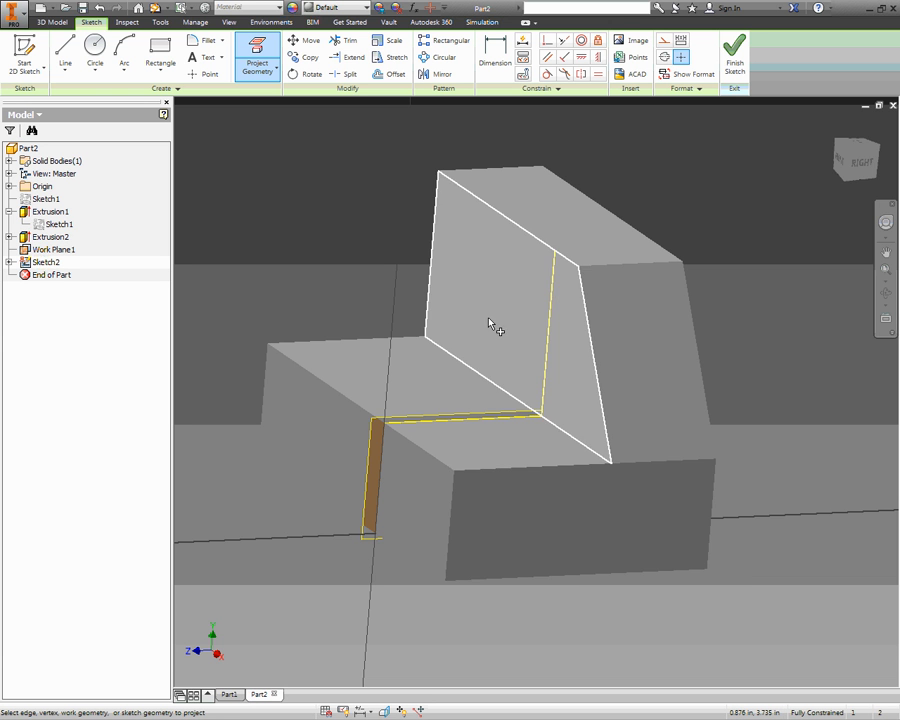
Step: Sketch the rib's sloped line from the upright block's front top edge to the base's front top edge and finish the sketch
{"action": "left_click", "coordinate": [65, 52]}
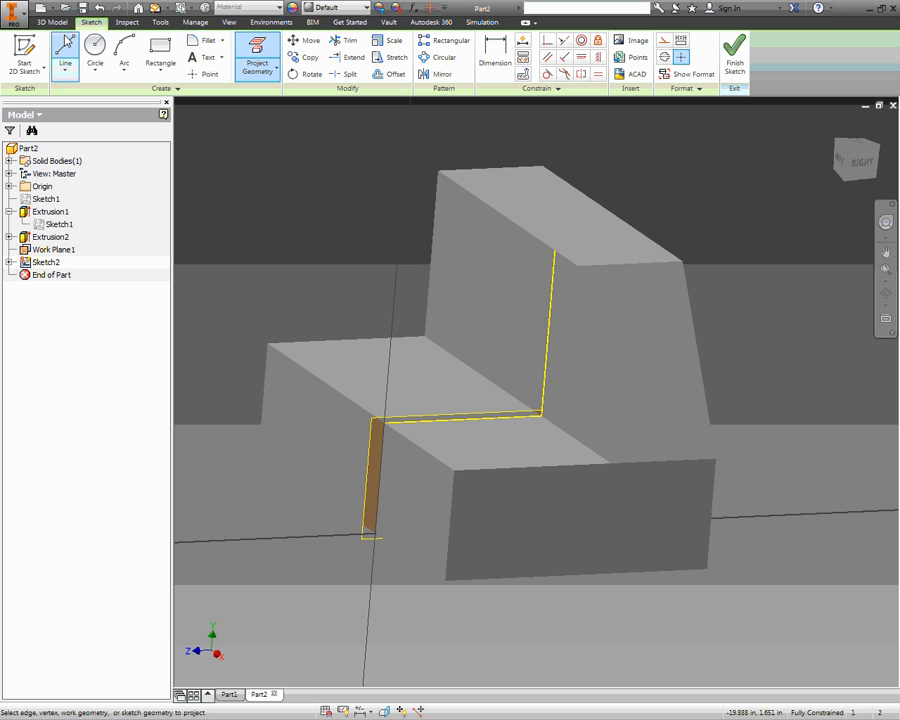
{"action": "left_click", "coordinate": [555, 250]}
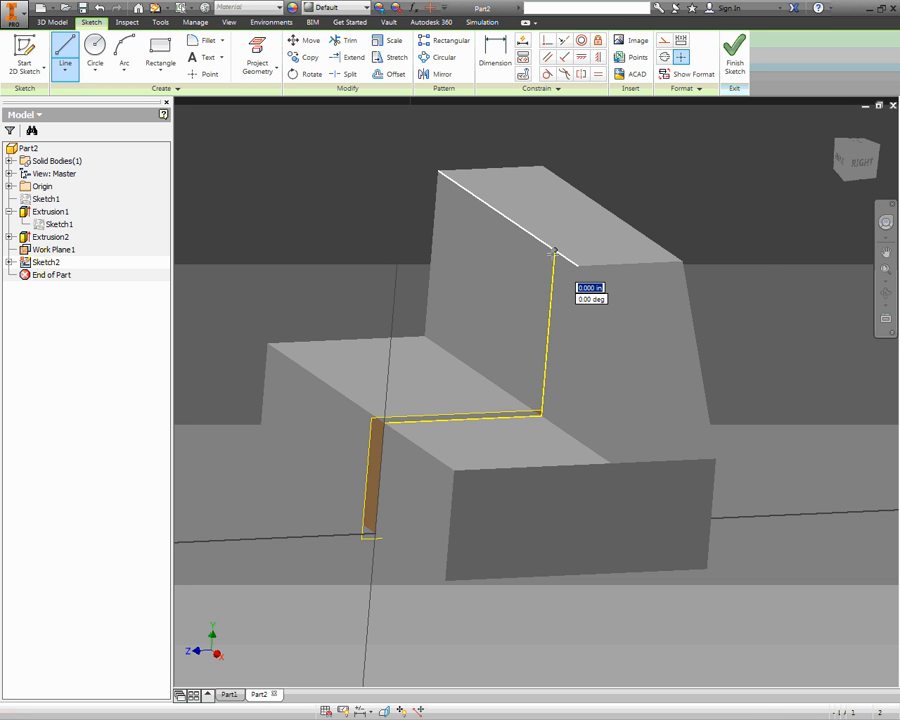
{"action": "left_click", "coordinate": [385, 421]}
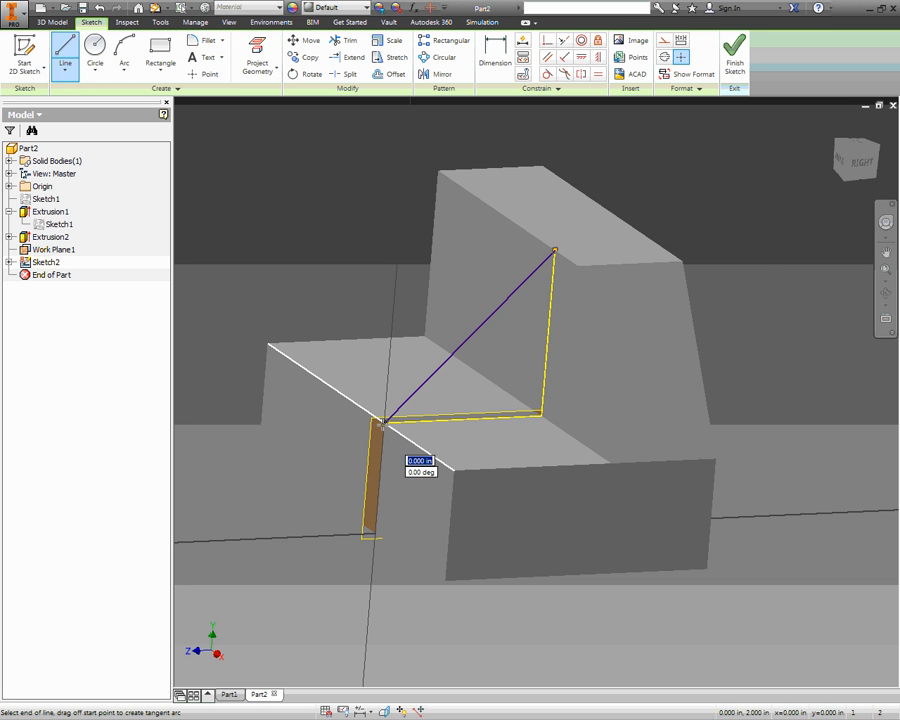
{"action": "key", "text": "Escape"}
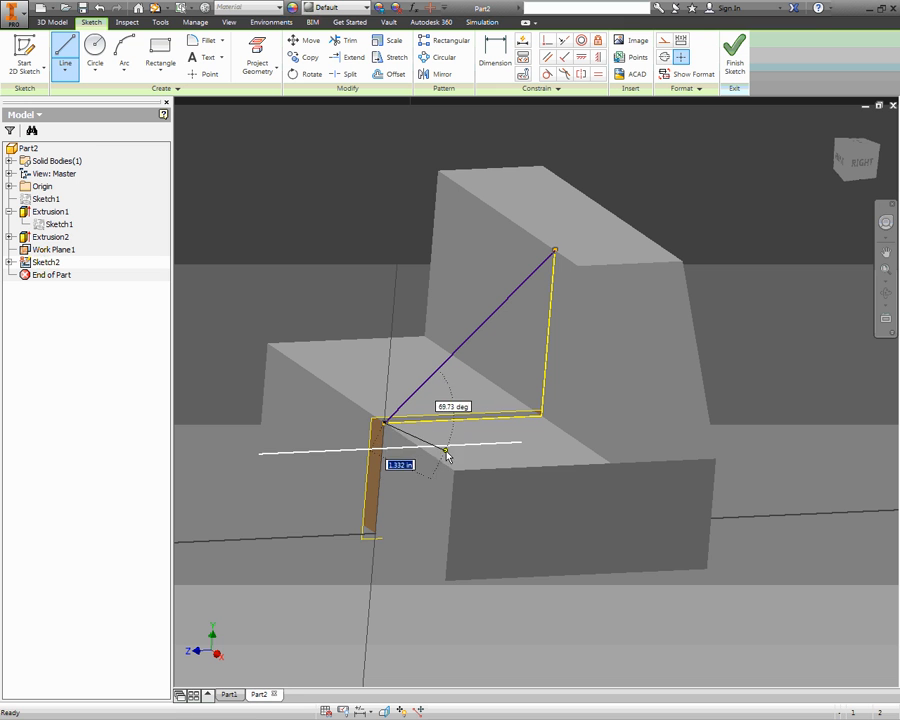
{"action": "key", "text": "Escape"}
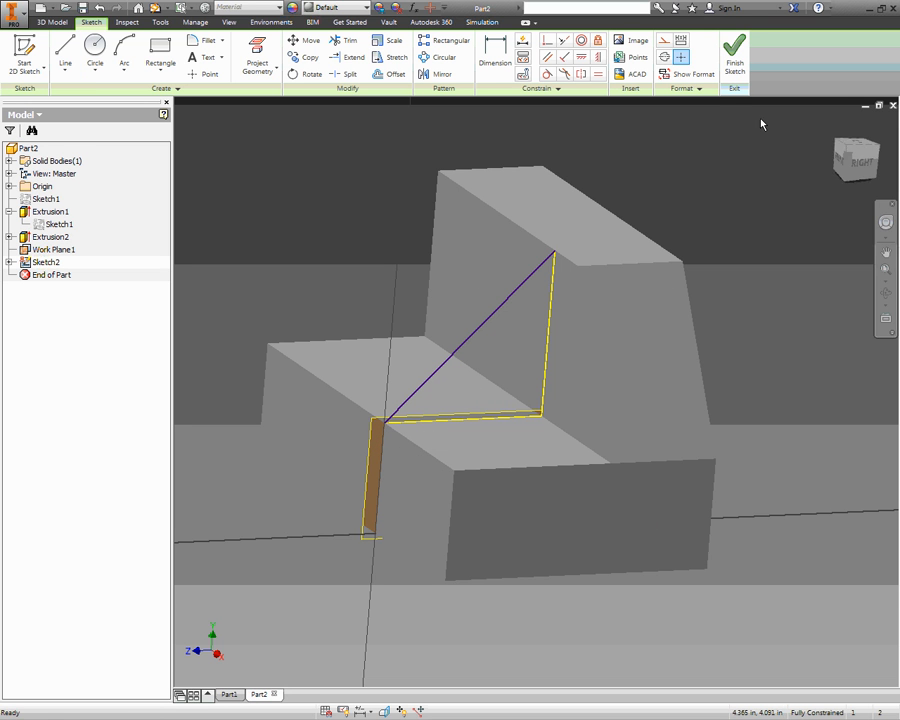
{"action": "left_click", "coordinate": [734, 57]}
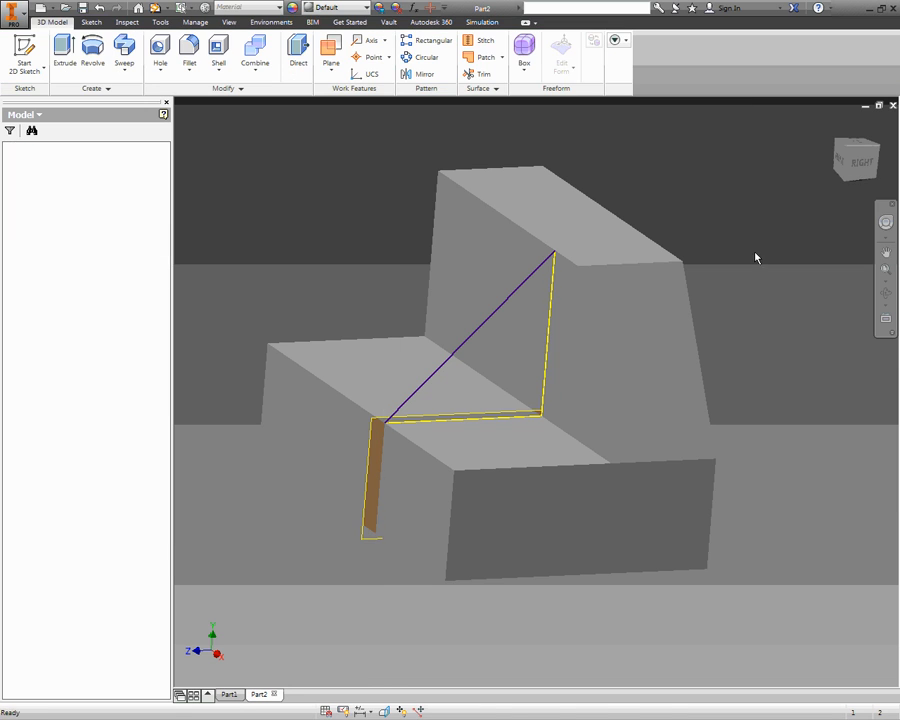
Step: Check the rib in the browser drawing and try to extrude the profile under the sloped line in Inventor
{"action": "key", "text": "alt+Tab"}
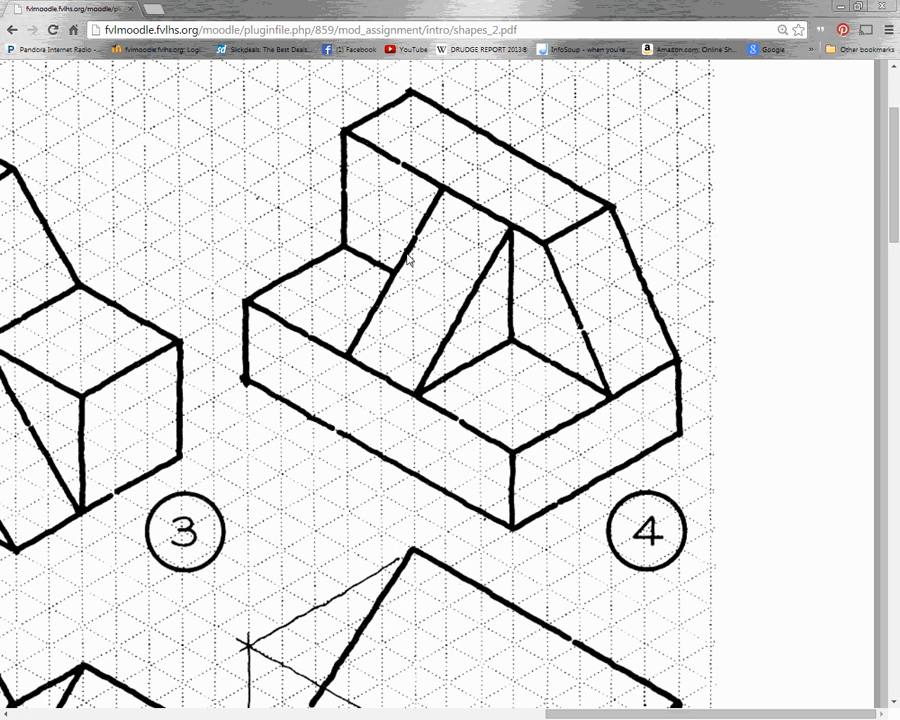
{"action": "key", "text": "alt+Tab"}
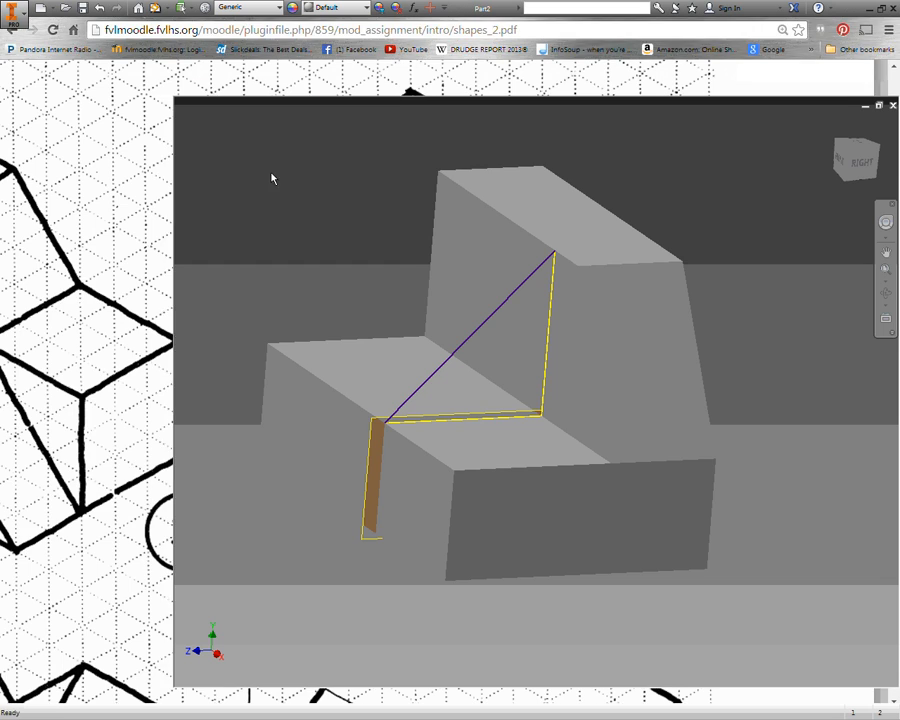
{"action": "left_click", "coordinate": [66, 46]}
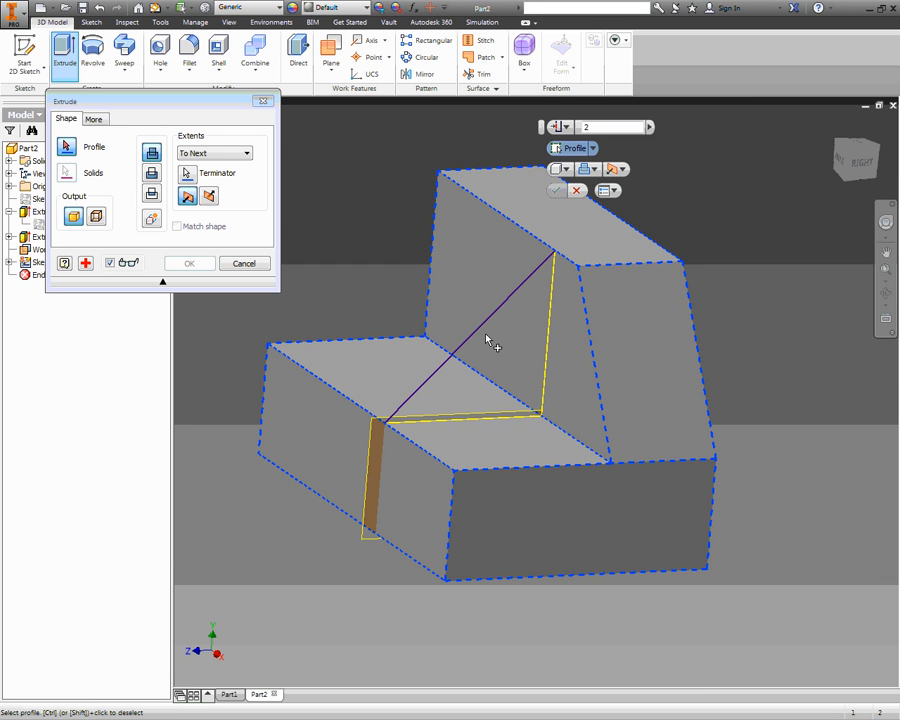
{"action": "left_click", "coordinate": [494, 344]}
{"action": "left_click", "coordinate": [521, 362]}
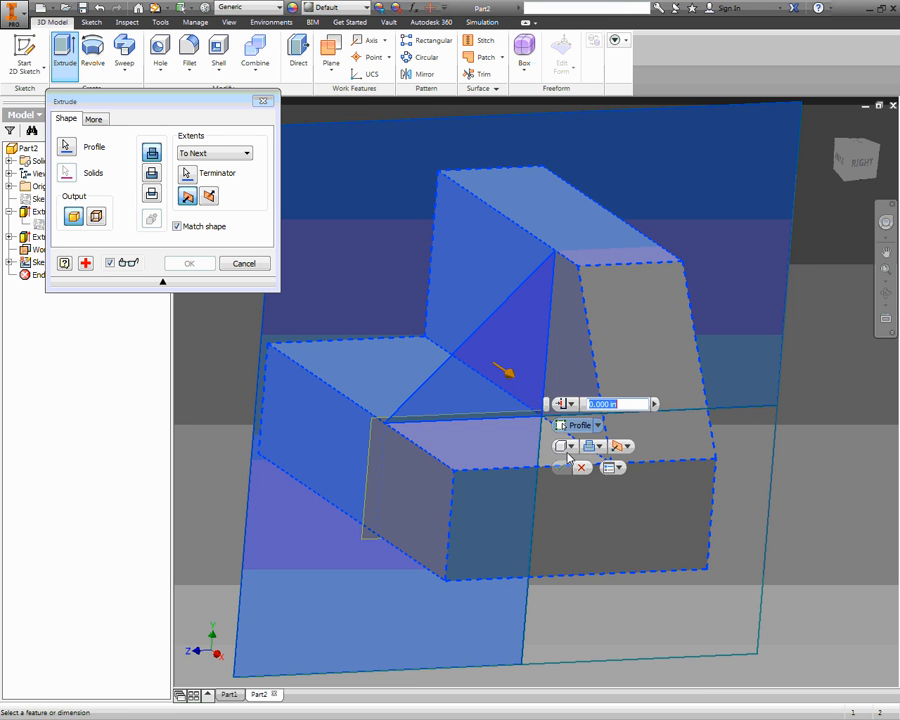
{"action": "left_click", "coordinate": [581, 468]}
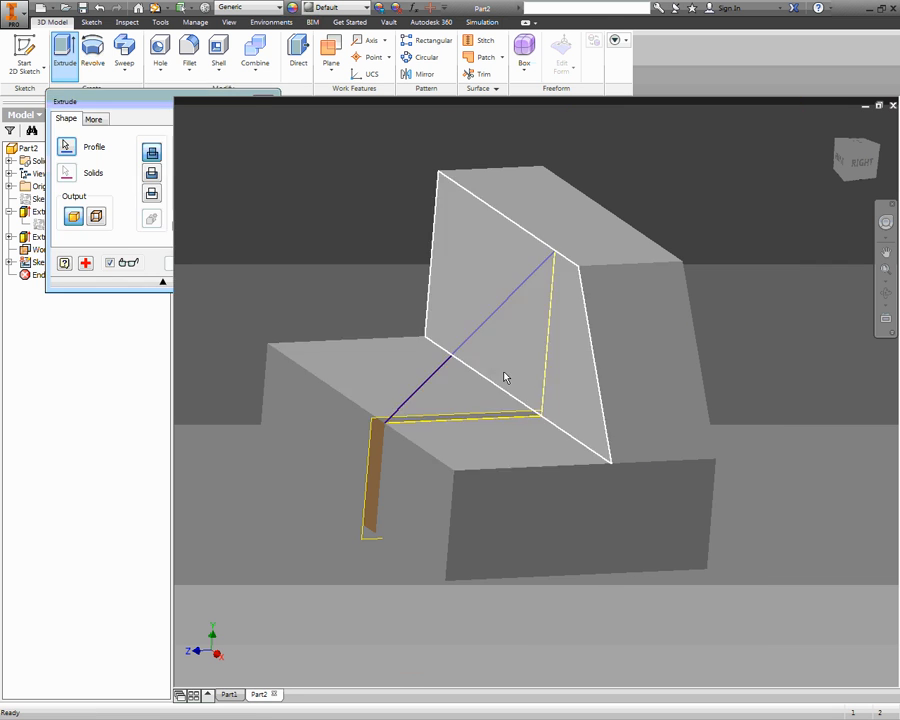
{"action": "left_click", "coordinate": [395, 418]}
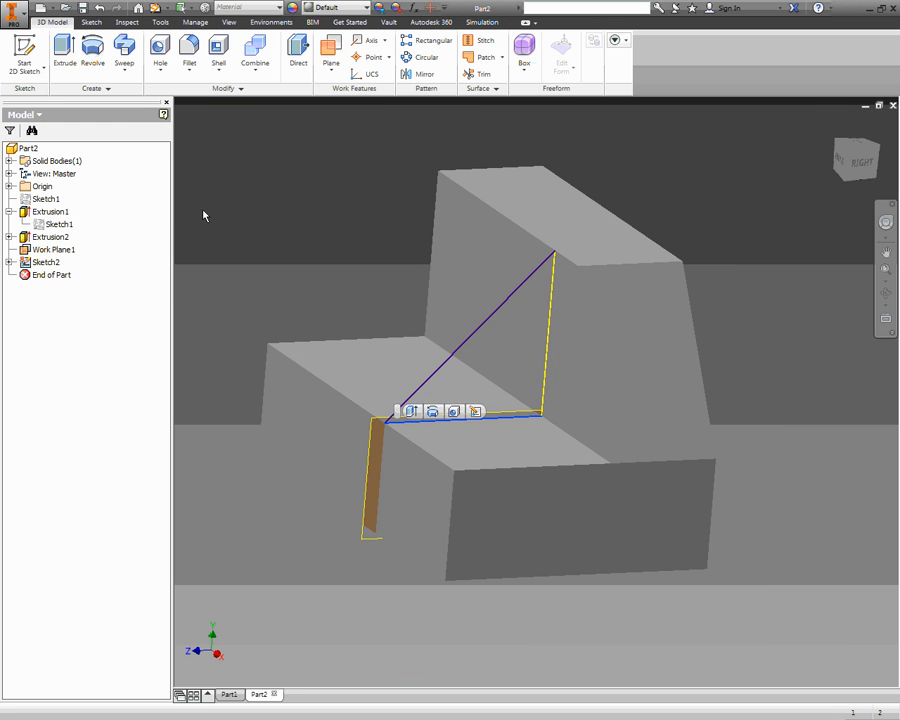
Step: Reopen the rib sketch, draw the triangle's vertical and base lines over the projected edges, and finish the sketch
{"action": "double_click", "coordinate": [27, 267]}
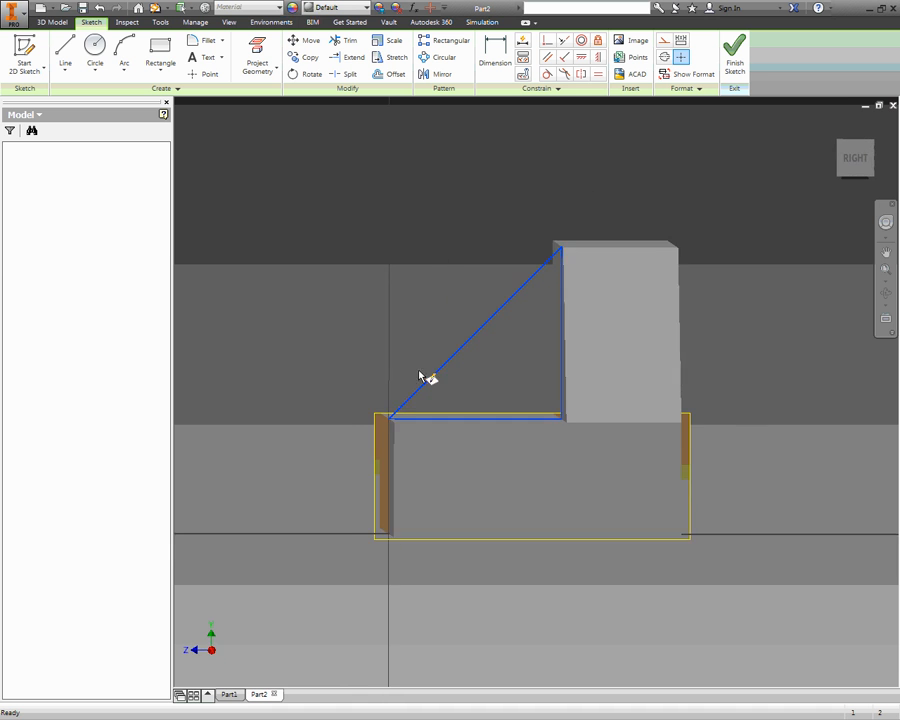
{"action": "middle_click_drag", "start_coordinate": [360, 328], "coordinate": [418, 346], "text": "shift"}
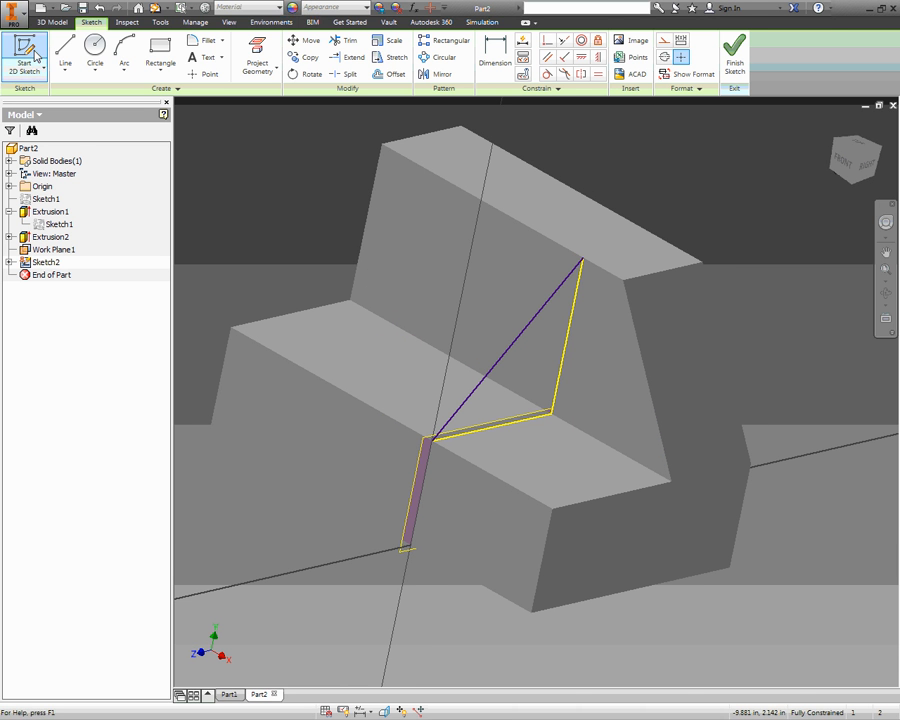
{"action": "left_click", "coordinate": [65, 52]}
{"action": "left_click", "coordinate": [582, 260]}
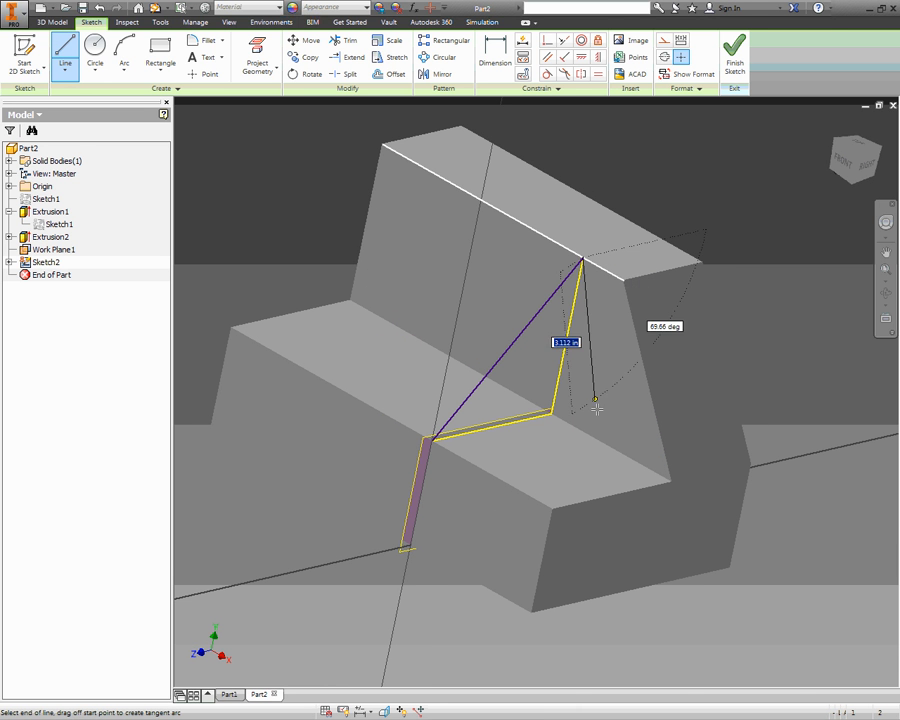
{"action": "left_click", "coordinate": [552, 412]}
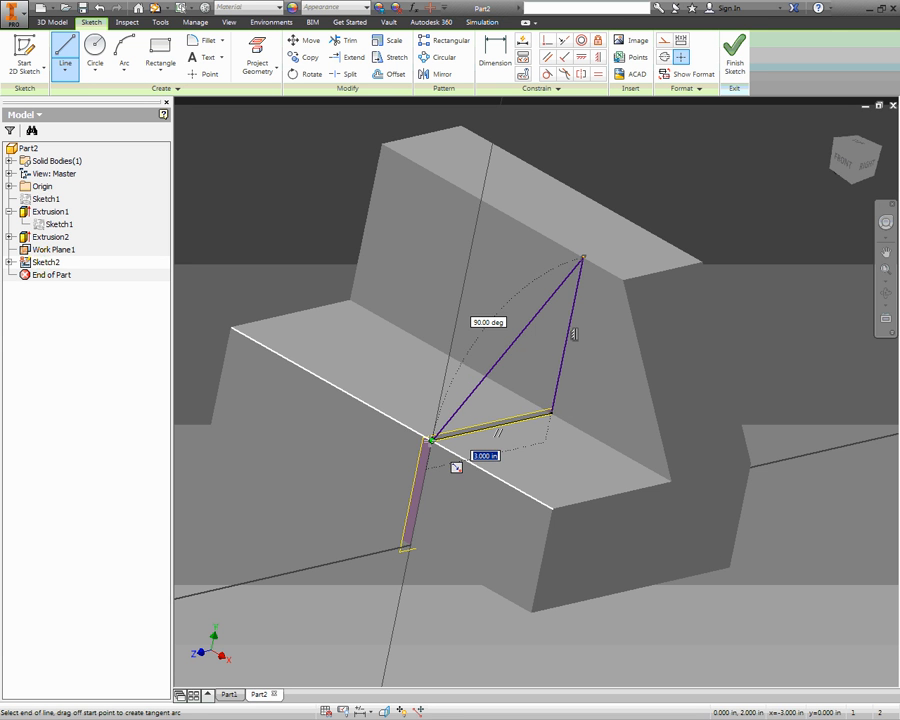
{"action": "key", "text": "Escape"}
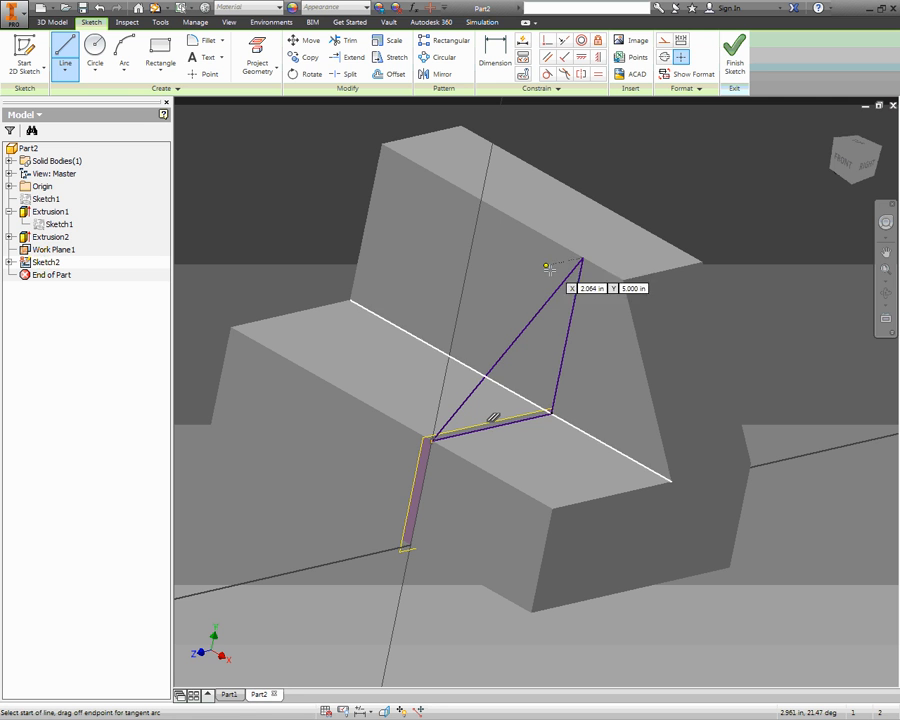
{"action": "left_click", "coordinate": [735, 52]}
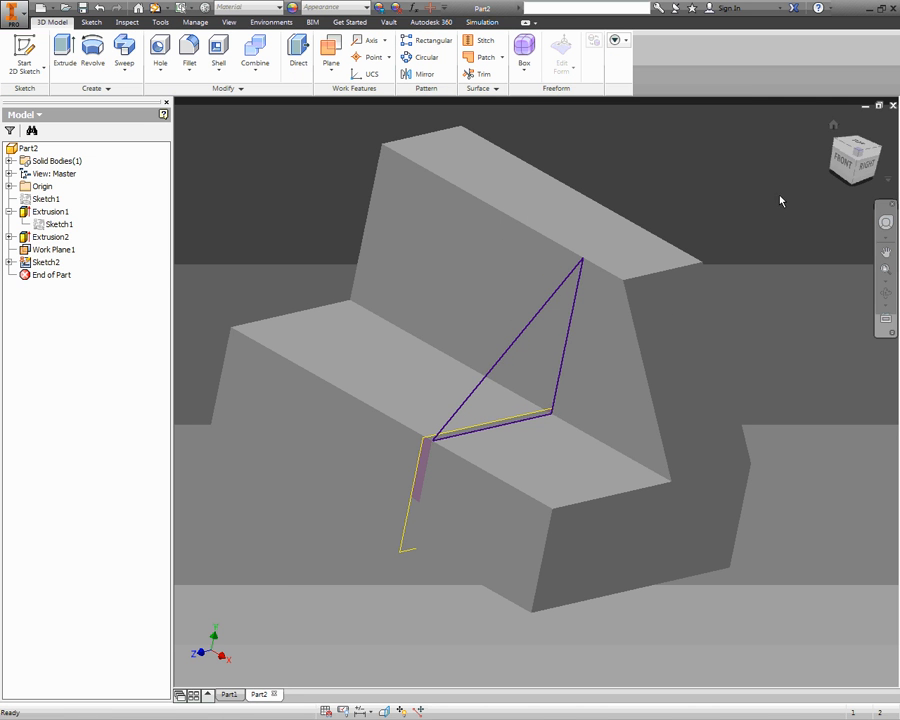
Step: Try to extrude the triangular rib profile from the work plane sketch
{"action": "left_click", "coordinate": [64, 52]}
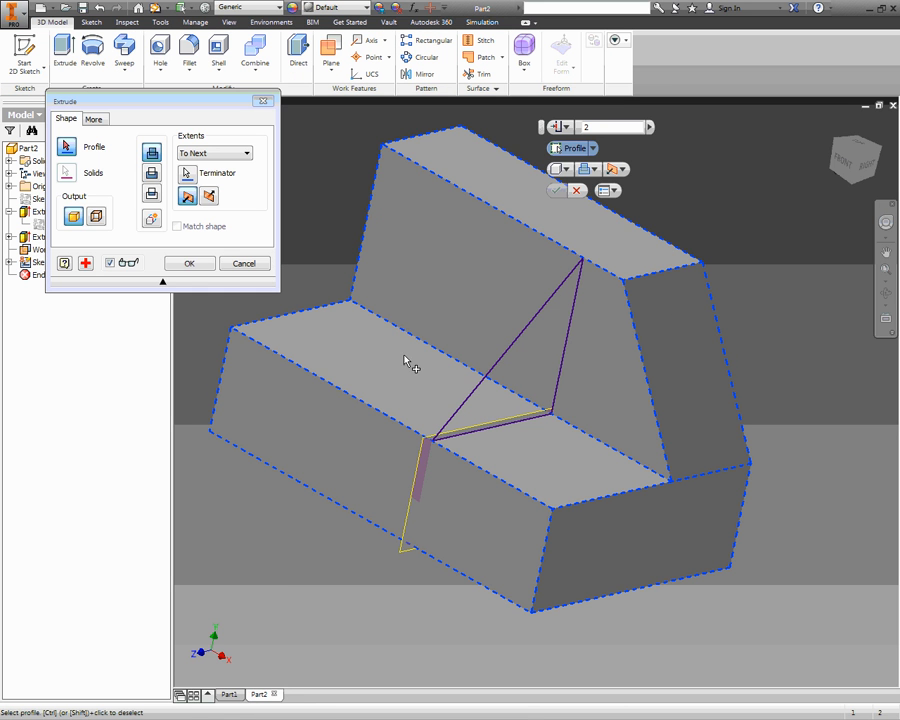
{"action": "left_click", "coordinate": [514, 355]}
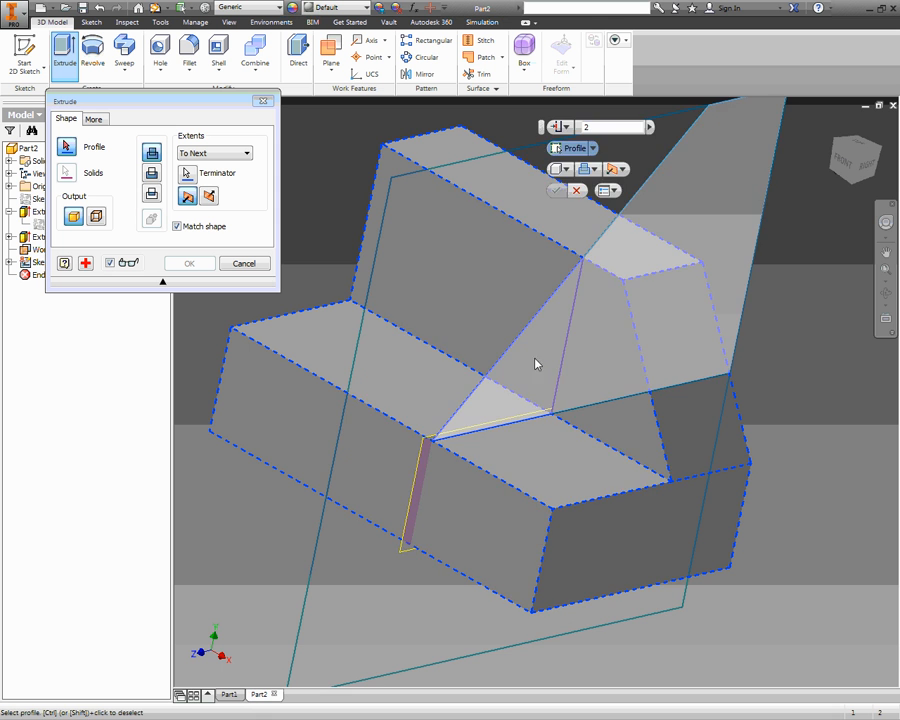
{"action": "scroll", "coordinate": [592, 387], "scroll_direction": "down", "scroll_amount": 2}
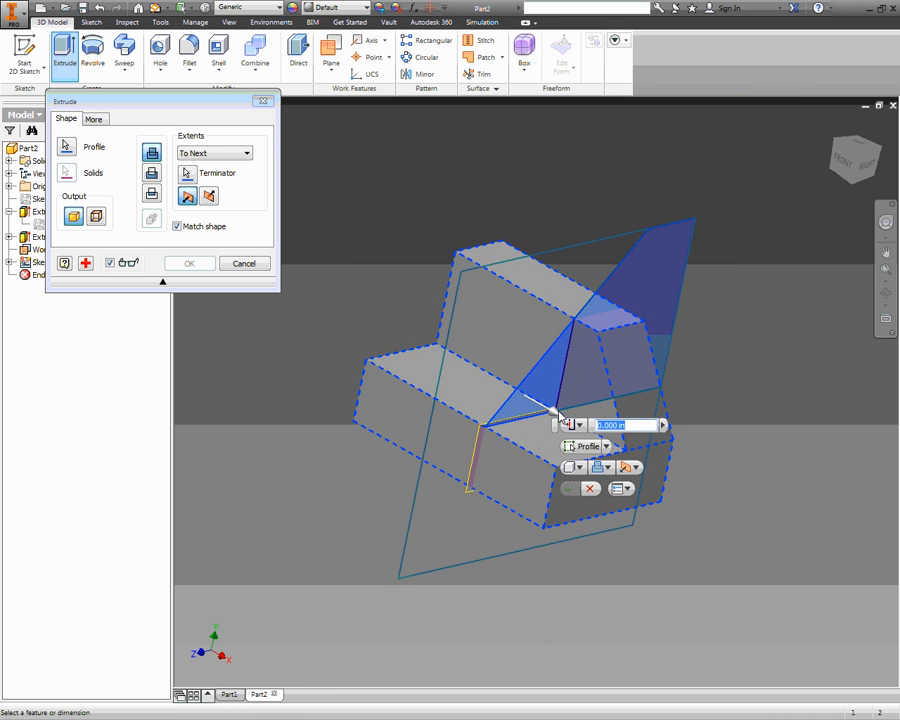
{"action": "key", "text": "alt"}
{"action": "scroll", "coordinate": [565, 376], "scroll_direction": "up", "scroll_amount": 5}
{"action": "scroll", "coordinate": [563, 376], "scroll_direction": "down", "scroll_amount": 1}
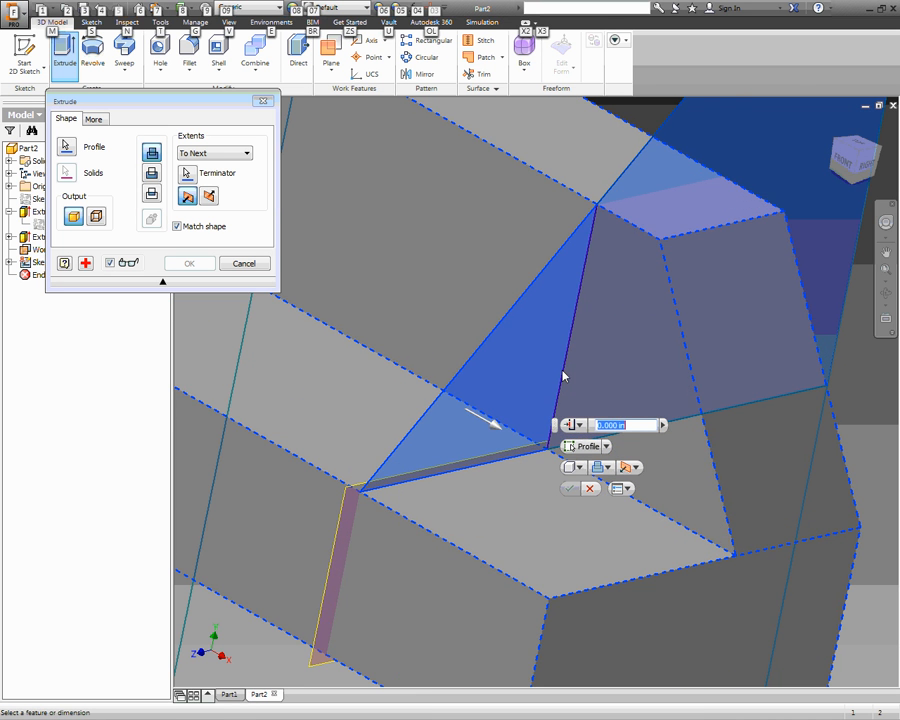
{"action": "left_click", "coordinate": [257, 264]}
{"action": "scroll", "coordinate": [200, 325], "scroll_direction": "down", "scroll_amount": 2}
Step: Edit the rib sketch again to redraw the vertical line from the inner corner to the upright block's top edge, then finish it
{"action": "double_click", "coordinate": [36, 263]}
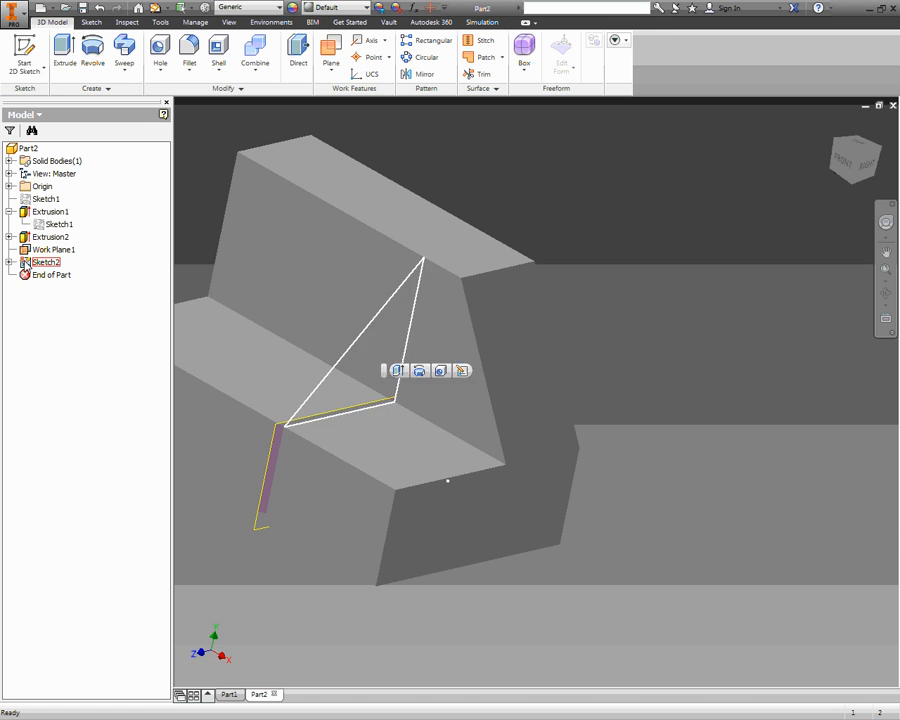
{"action": "mouse_move", "coordinate": [452, 380]}
{"action": "middle_mouse_down", "text": "shift"}
{"action": "mouse_move", "coordinate": [510, 404]}
{"action": "mouse_move", "coordinate": [524, 372]}
{"action": "middle_mouse_up", "text": "shift"}
{"action": "left_click", "coordinate": [67, 66]}
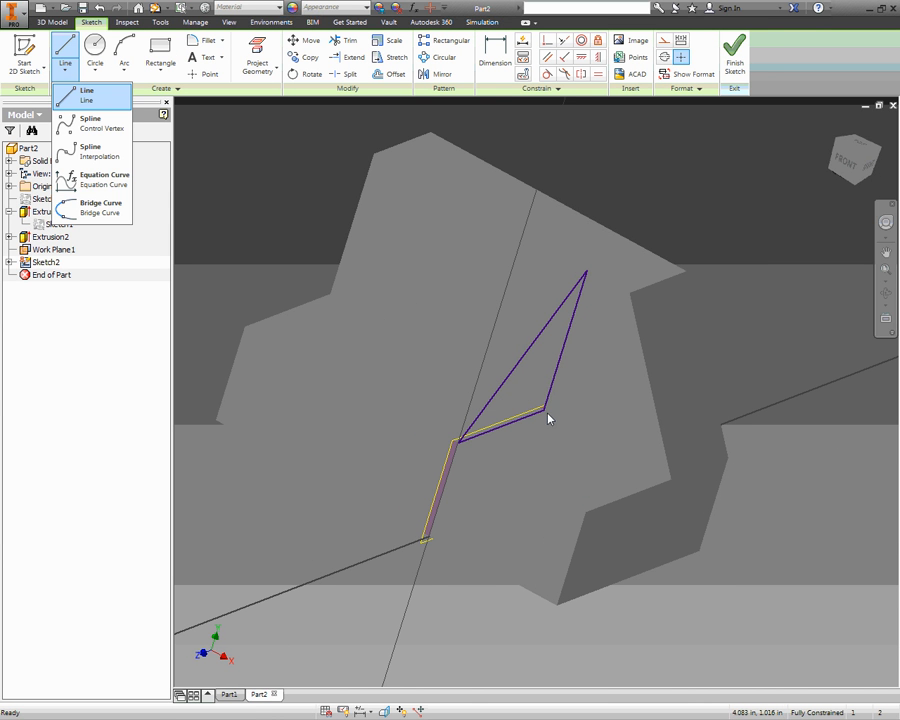
{"action": "key", "text": "l"}
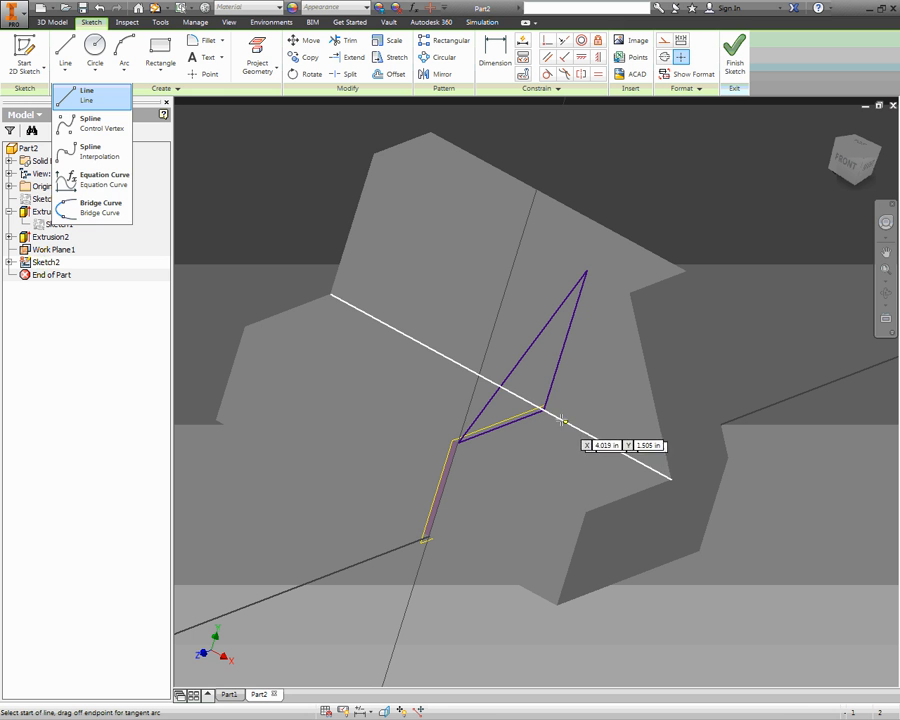
{"action": "left_click", "coordinate": [543, 409]}
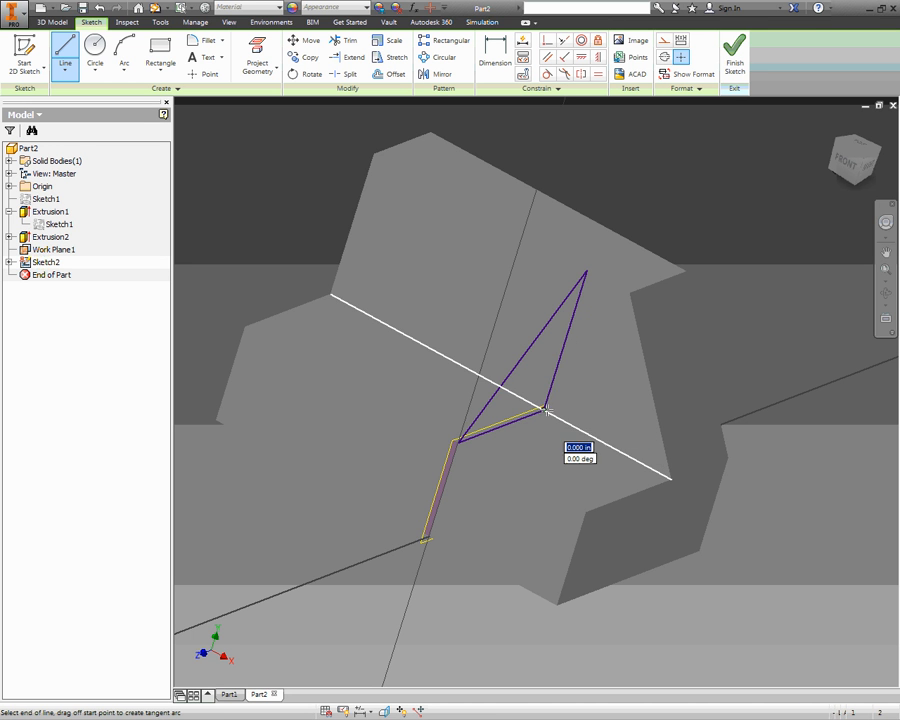
{"action": "left_click", "coordinate": [588, 272]}
{"action": "scroll", "coordinate": [560, 378], "scroll_direction": "up", "scroll_amount": 2}
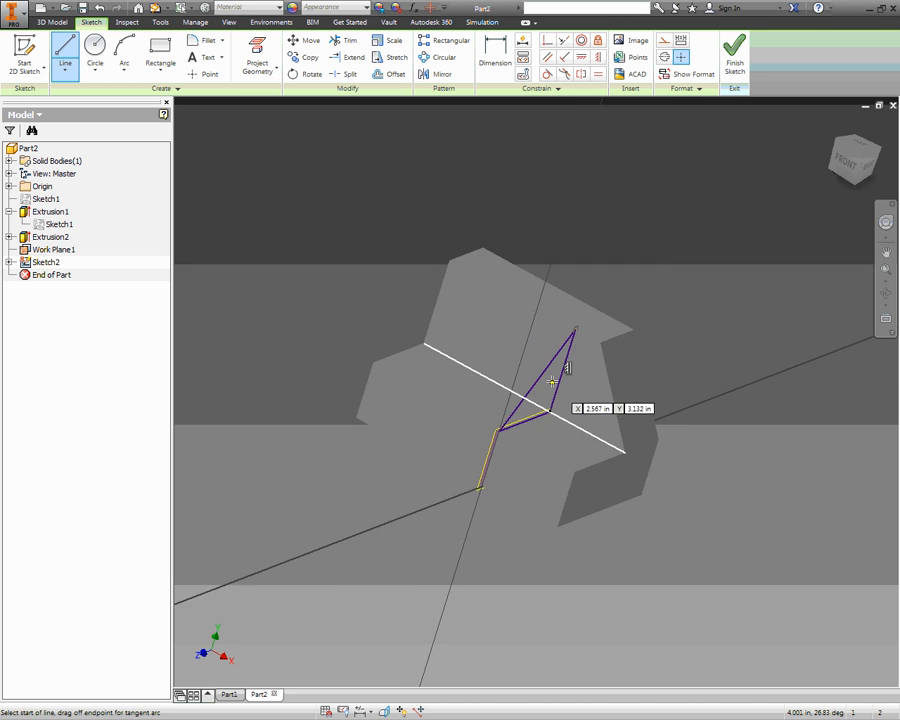
{"action": "scroll", "coordinate": [640, 310], "scroll_direction": "down", "scroll_amount": 5}
{"action": "key", "text": "Escape"}
{"action": "left_click", "coordinate": [735, 55]}
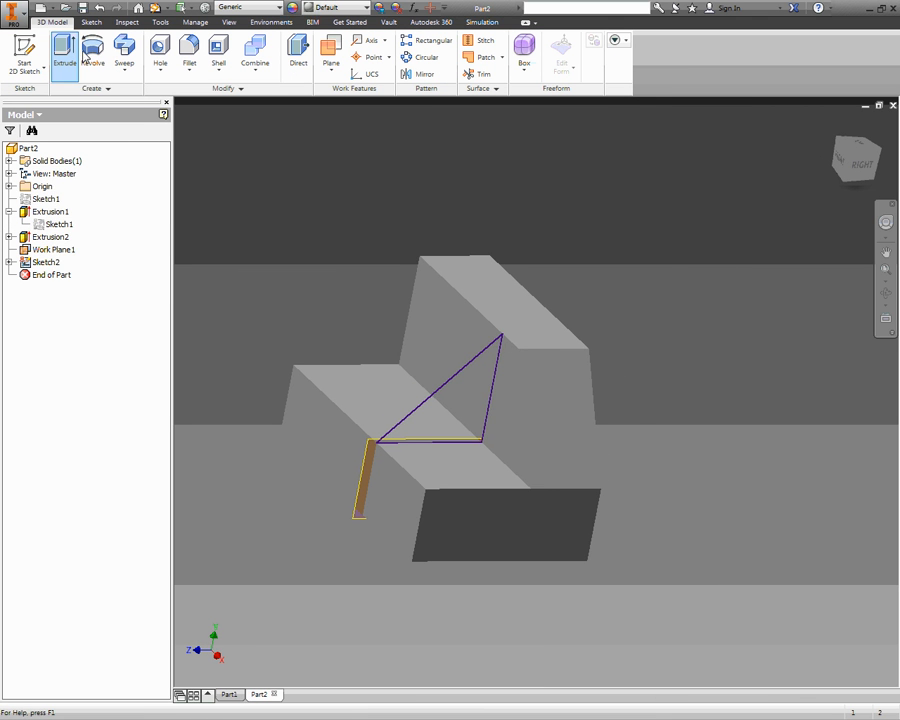
Step: Start another extrusion, pick the triangular rib area as its profile, and inspect the selected region from several angles
{"action": "left_click", "coordinate": [64, 52]}
{"action": "left_click", "coordinate": [459, 378]}
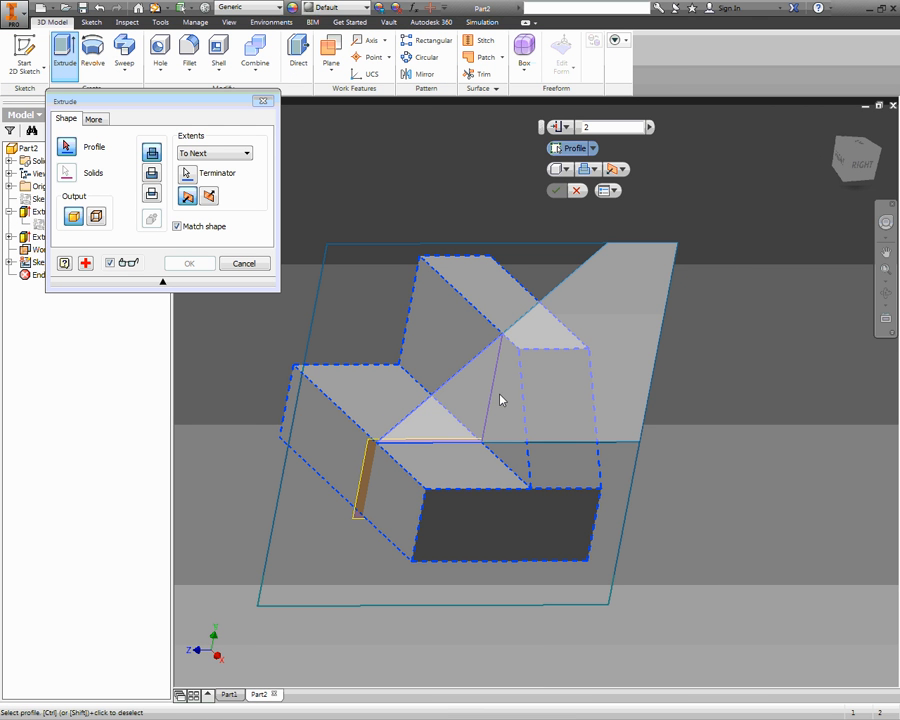
{"action": "middle_click_drag", "start_coordinate": [481, 433], "coordinate": [510, 446], "text": "shift"}
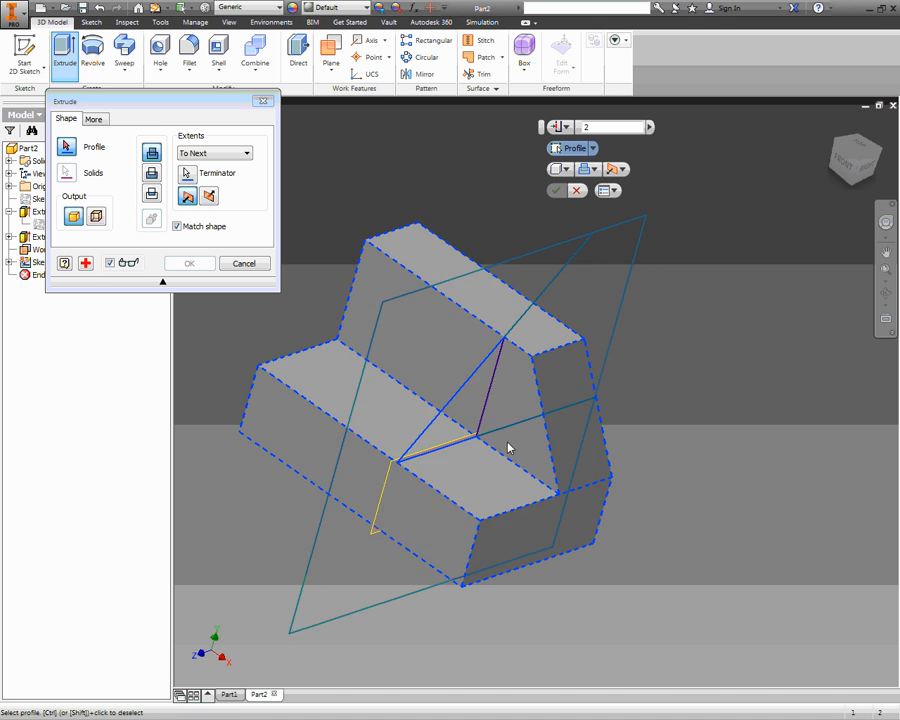
{"action": "middle_click_drag", "start_coordinate": [475, 357], "coordinate": [488, 240], "text": "shift"}
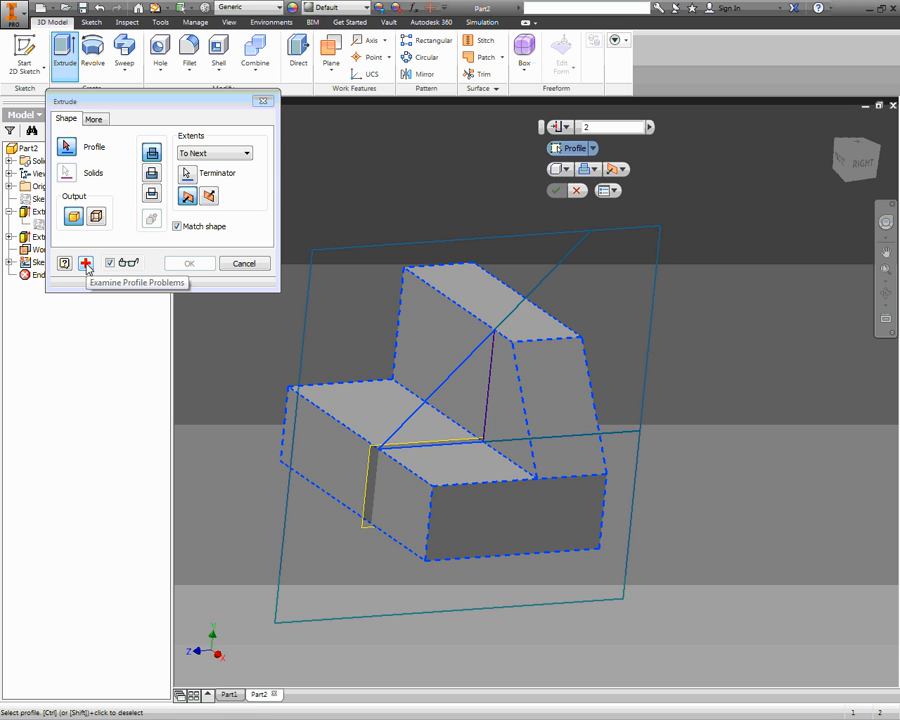
Step: Examine the problems of the extrusion profile and apply the Close Loop treatment to the open triangle
{"action": "left_click", "coordinate": [85, 263]}
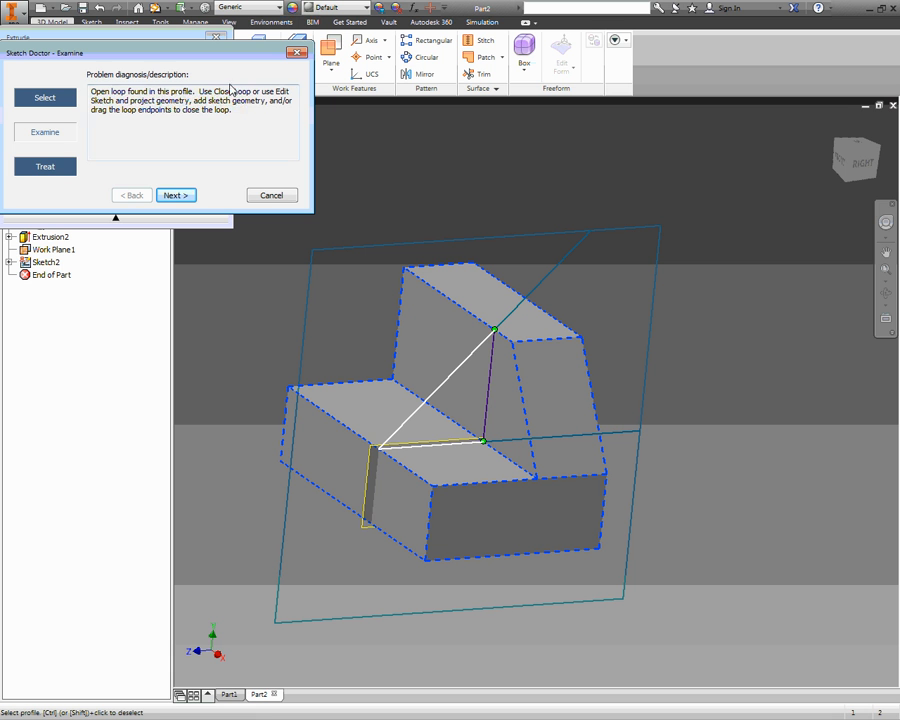
{"action": "left_click", "coordinate": [176, 196]}
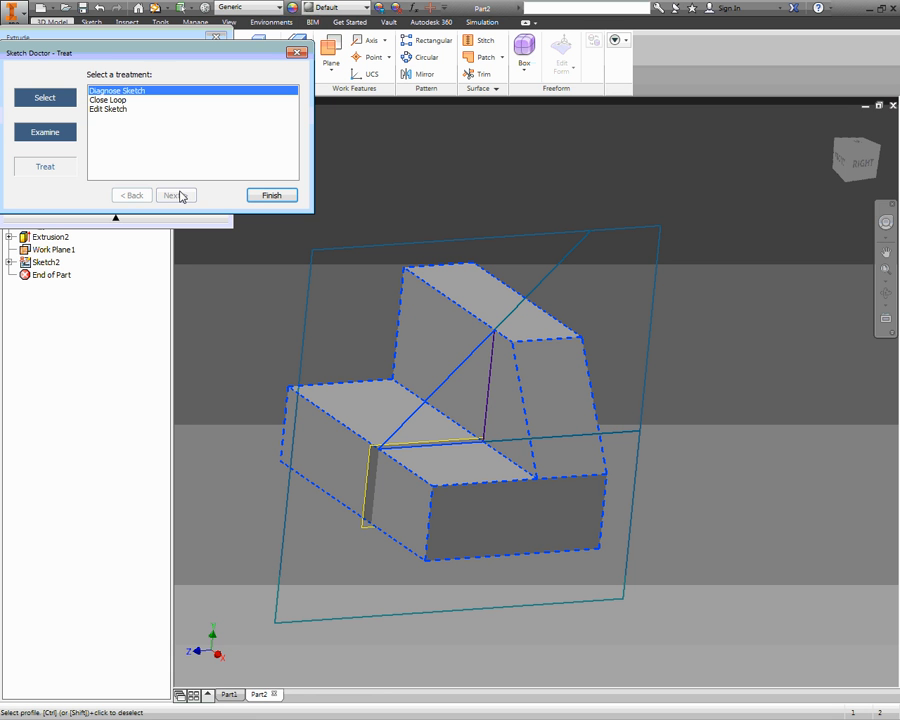
{"action": "left_click", "coordinate": [108, 100]}
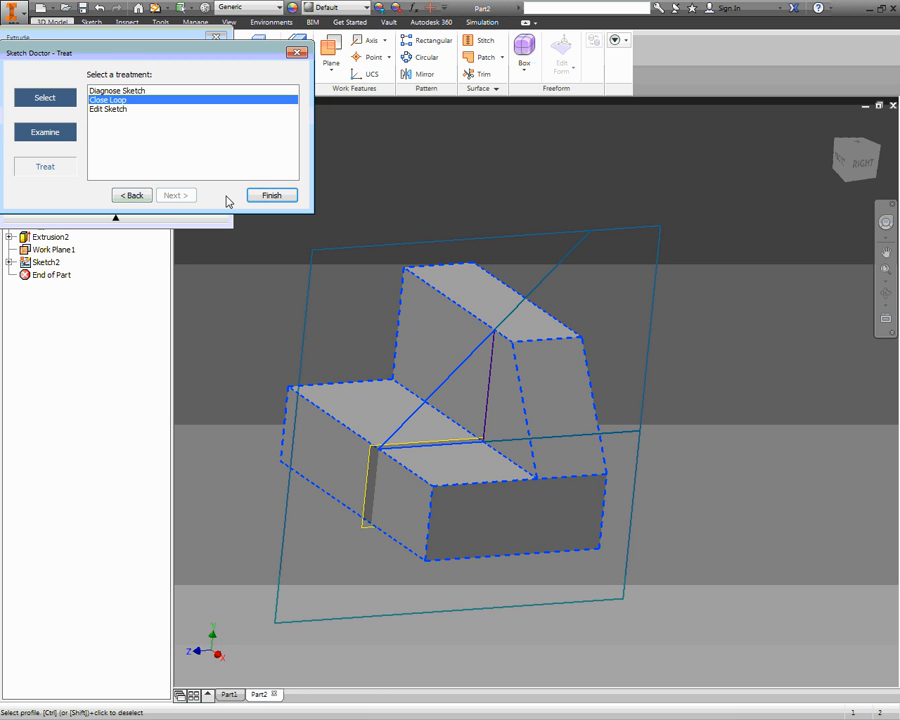
{"action": "left_click", "coordinate": [265, 198]}
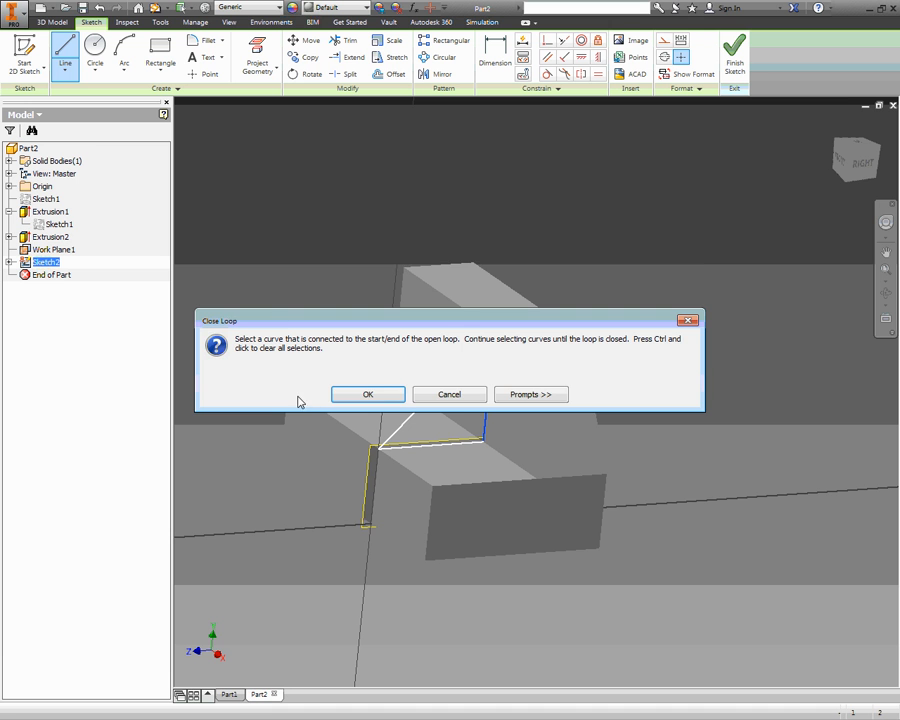
{"action": "left_click_drag", "start_coordinate": [343, 320], "coordinate": [331, 192]}
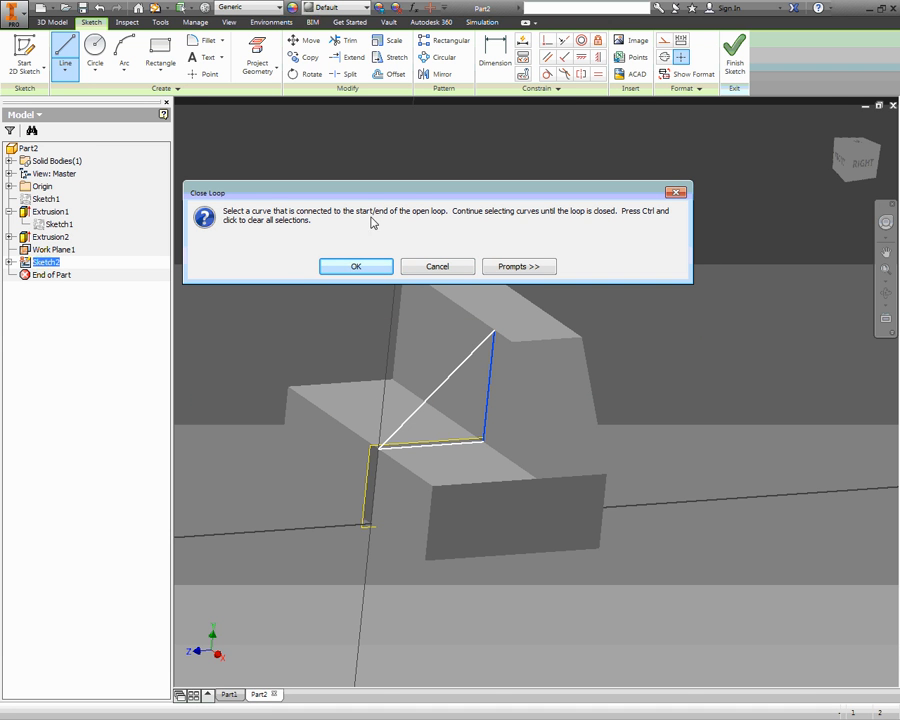
Step: Try to close the triangle's loop by selecting its connected lines and combining their redundant points, and finish the sketch
{"action": "left_click", "coordinate": [356, 266]}
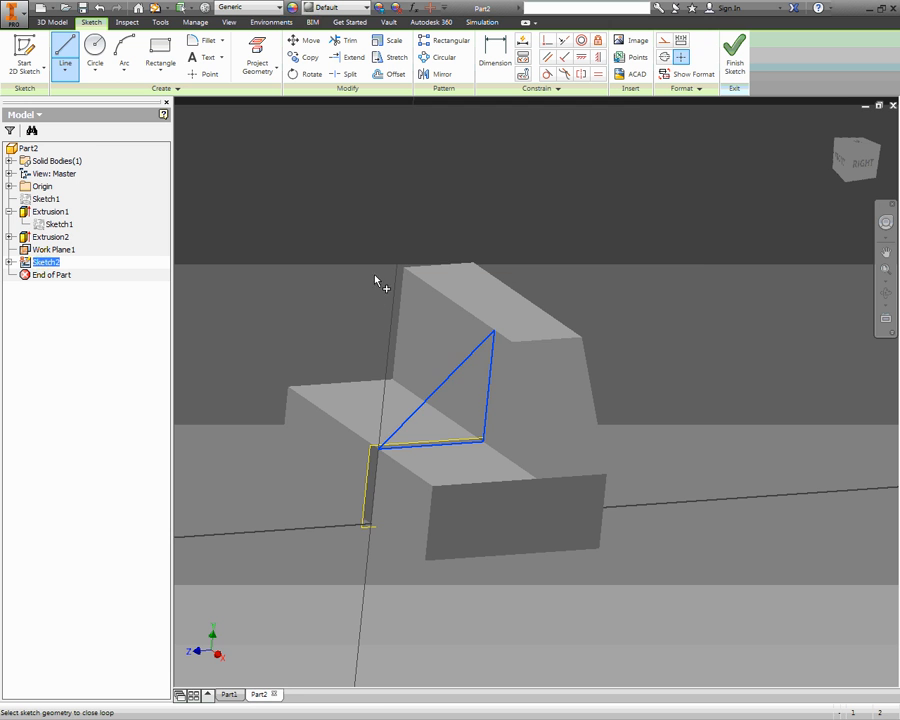
{"action": "left_click", "coordinate": [489, 397]}
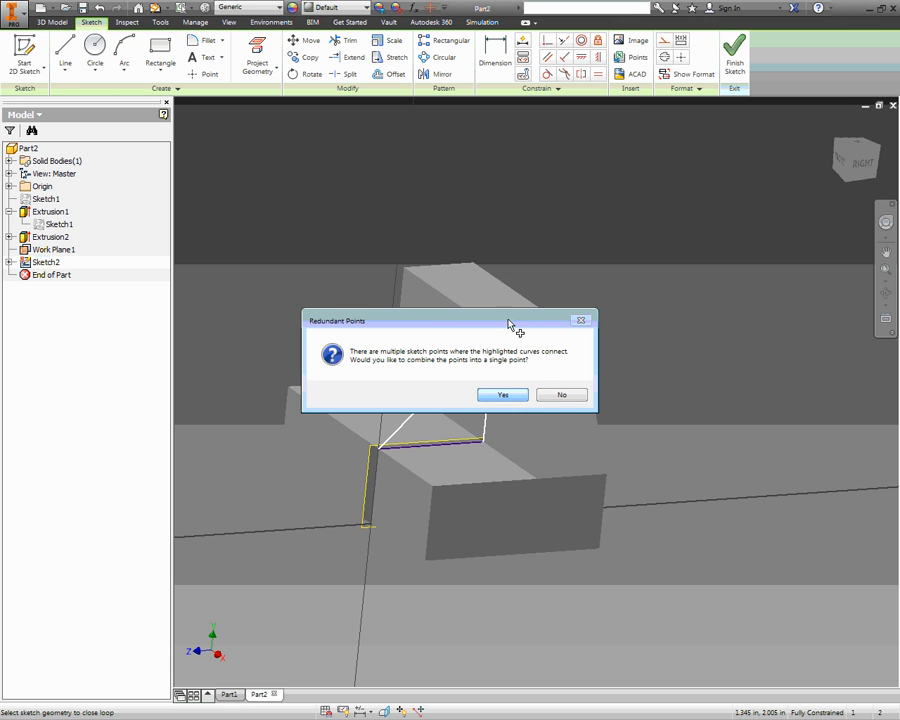
{"action": "left_click", "coordinate": [508, 398]}
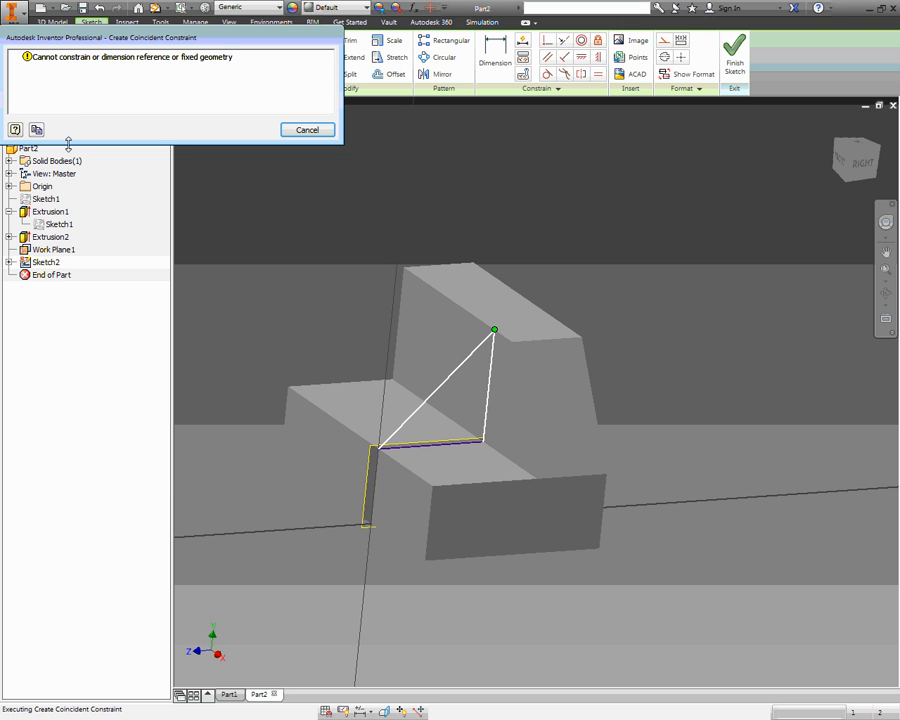
{"action": "left_click", "coordinate": [307, 131]}
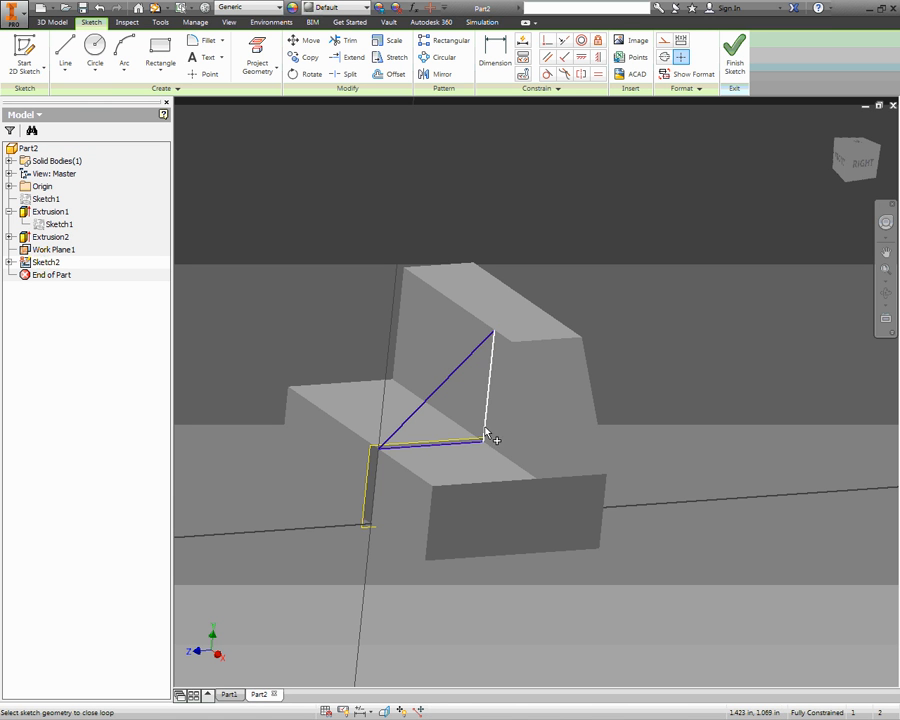
{"action": "left_click", "coordinate": [485, 436]}
{"action": "left_click", "coordinate": [735, 55]}
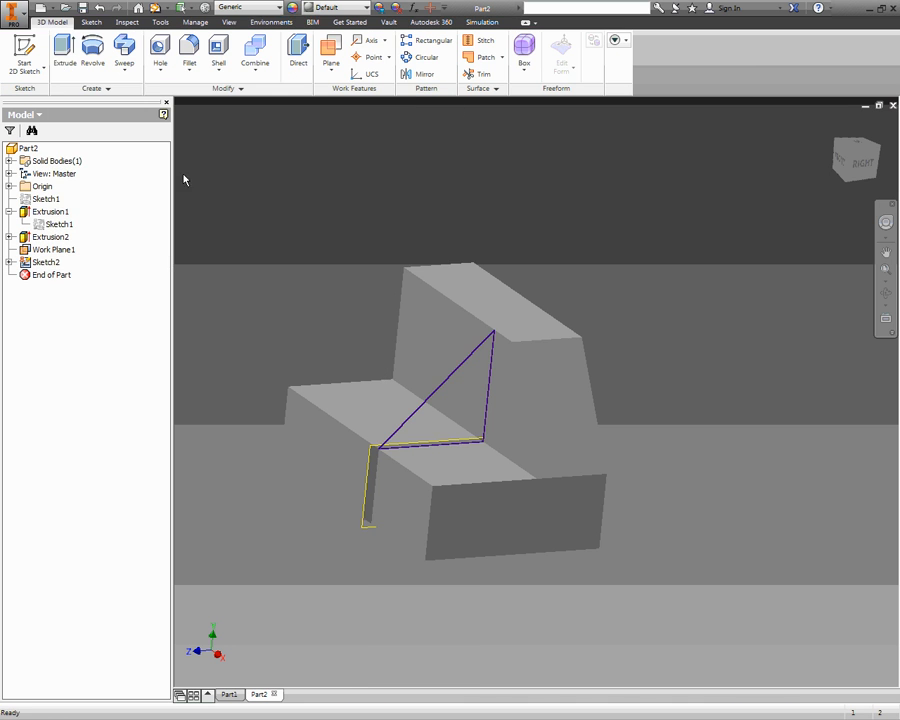
Step: Try again to extrude the triangular rib profile, then cancel the extrusion
{"action": "left_click", "coordinate": [54, 58]}
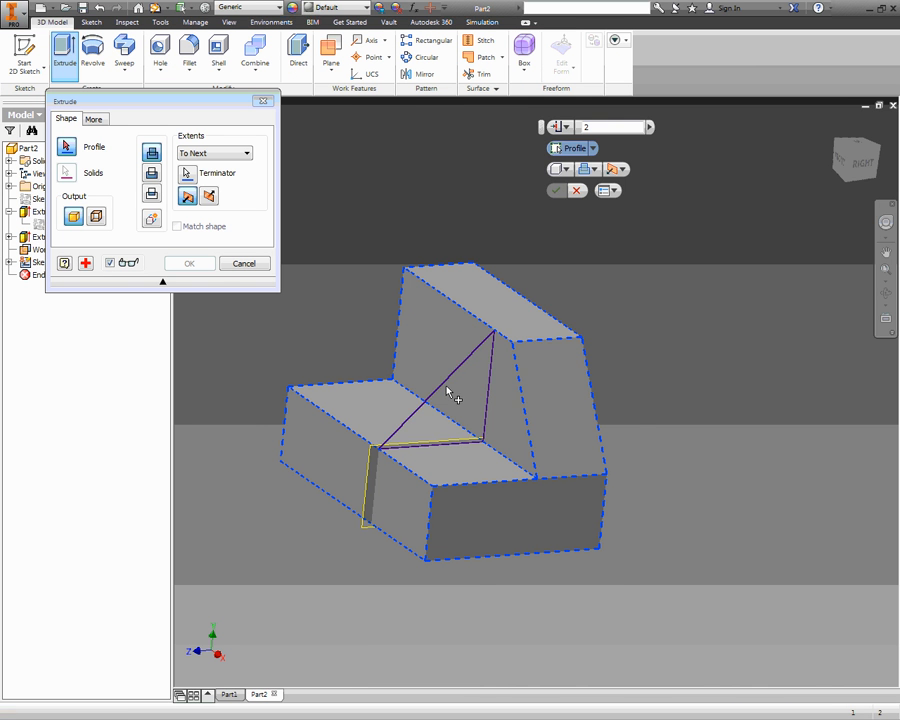
{"action": "left_click", "coordinate": [470, 390]}
{"action": "left_click", "coordinate": [486, 378]}
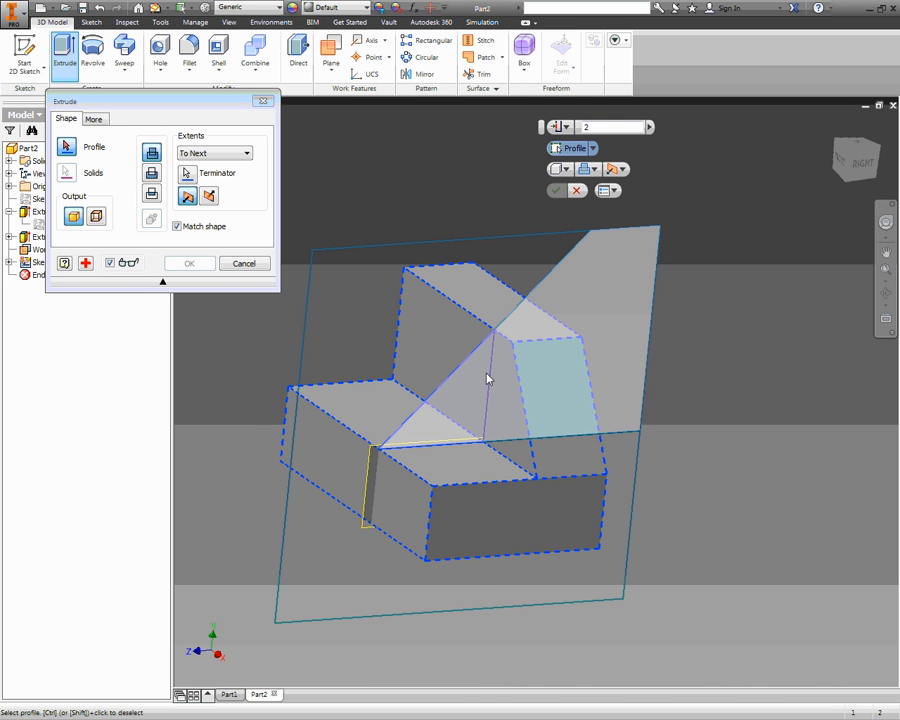
{"action": "left_click", "coordinate": [246, 263]}
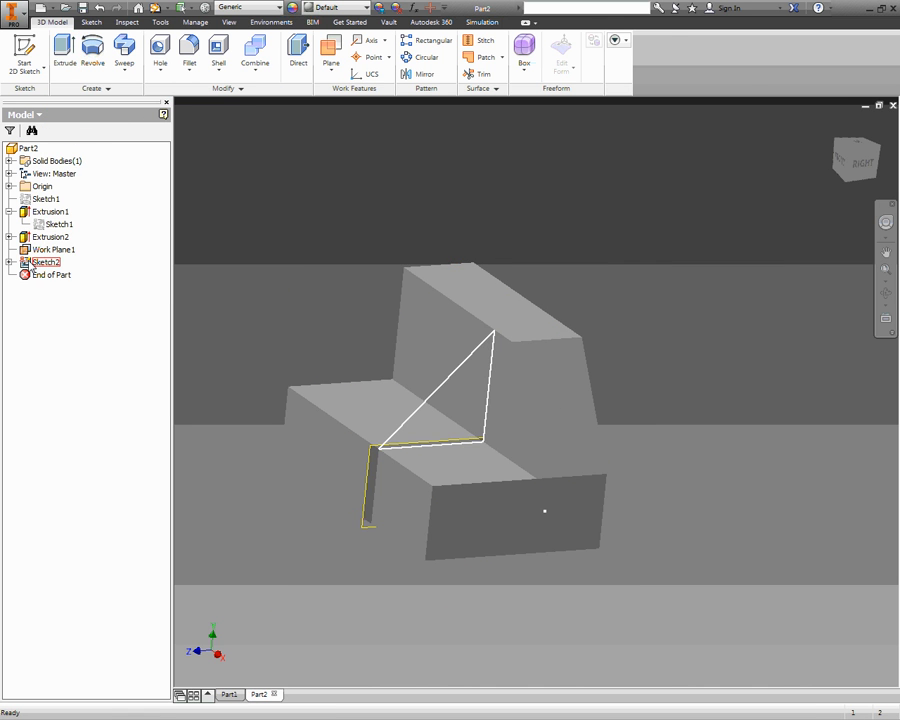
Step: Reopen the rib sketch and delete all of the triangle's sketch geometry
{"action": "double_click", "coordinate": [42, 262]}
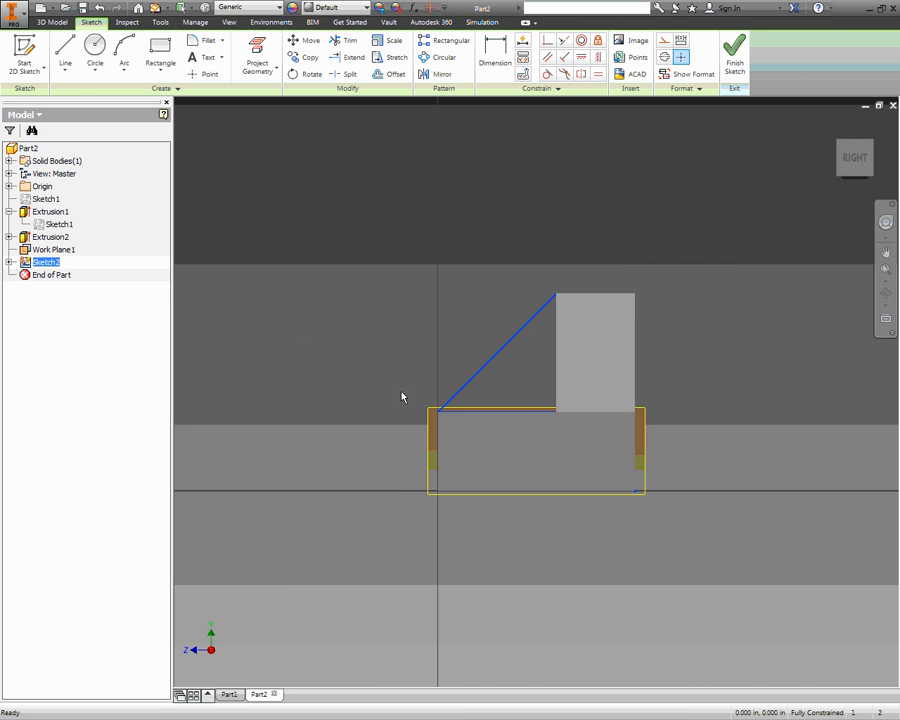
{"action": "middle_click_drag", "start_coordinate": [402, 394], "coordinate": [468, 410], "text": "shift"}
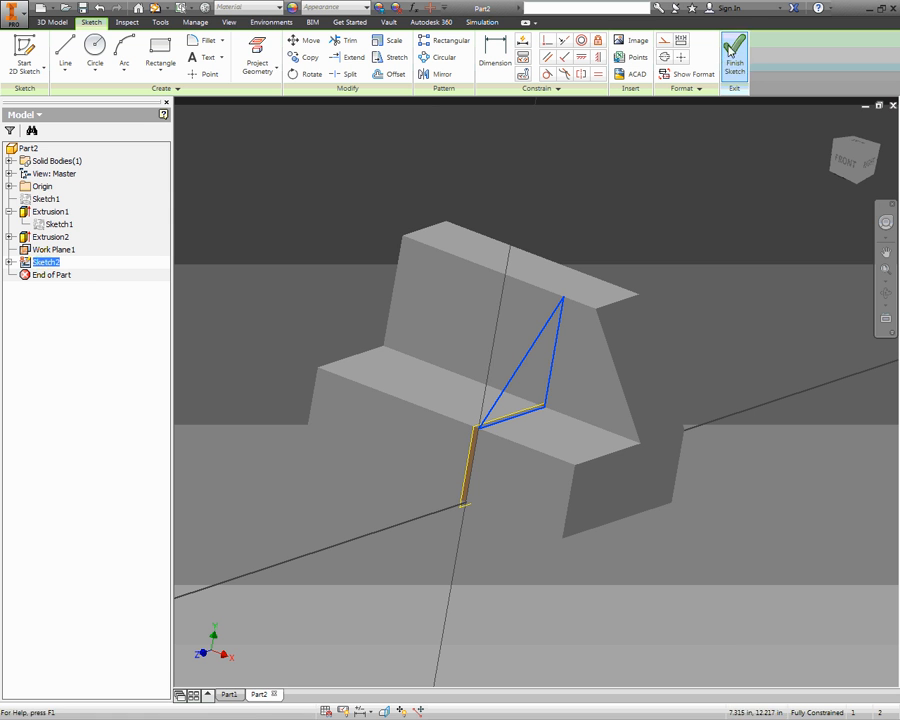
{"action": "mouse_move", "coordinate": [364, 221]}
{"action": "left_mouse_down"}
{"action": "mouse_move", "coordinate": [665, 518]}
{"action": "mouse_move", "coordinate": [667, 509]}
{"action": "left_mouse_up"}
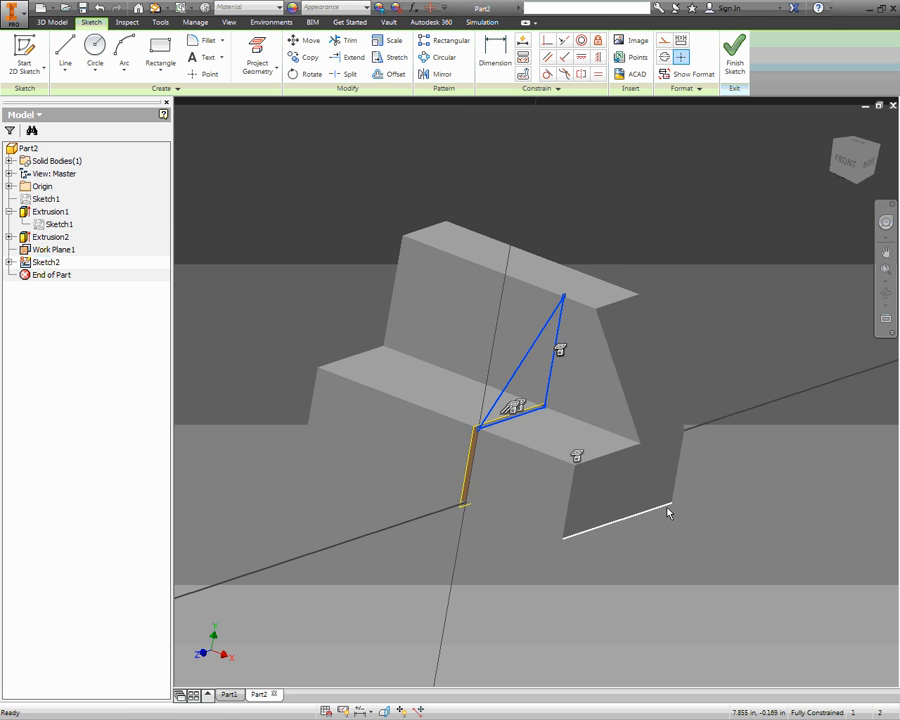
{"action": "key", "text": "Delete"}
Step: Redraw the rib triangle with a 3 in base line, a 3 in vertical line and a sloped line joining their ends, then finish the sketch
{"action": "middle_click_drag", "start_coordinate": [711, 473], "coordinate": [615, 503], "text": "shift"}
{"action": "scroll", "coordinate": [528, 478], "scroll_direction": "up", "scroll_amount": 3}
{"action": "scroll", "coordinate": [528, 458], "scroll_direction": "down", "scroll_amount": 7}
{"action": "scroll", "coordinate": [603, 489], "scroll_direction": "down", "scroll_amount": 3}
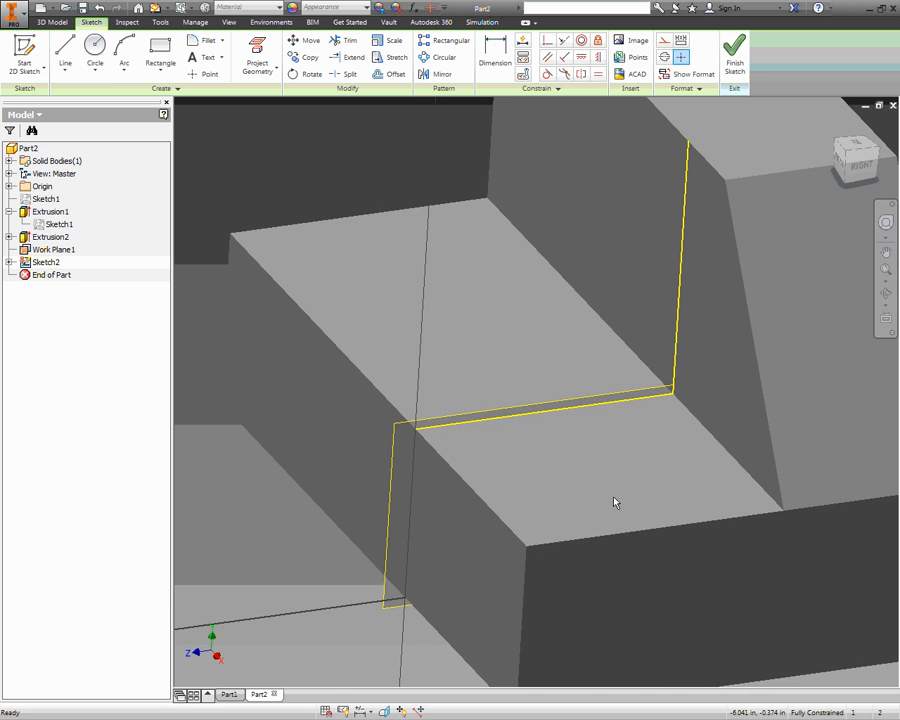
{"action": "left_click", "coordinate": [65, 50]}
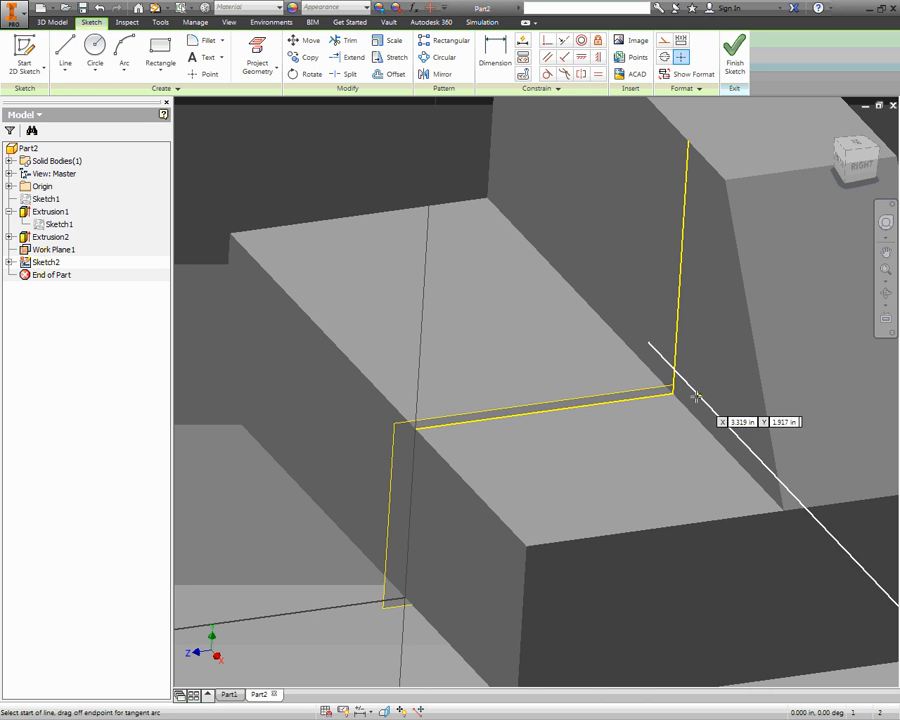
{"action": "left_click", "coordinate": [648, 396]}
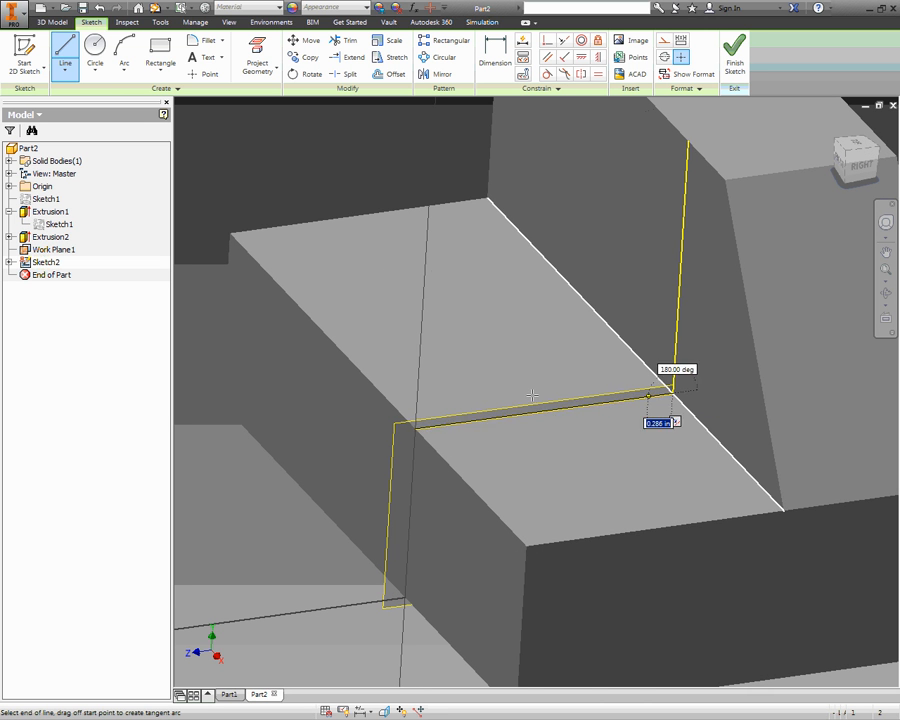
{"action": "double_click", "coordinate": [414, 428]}
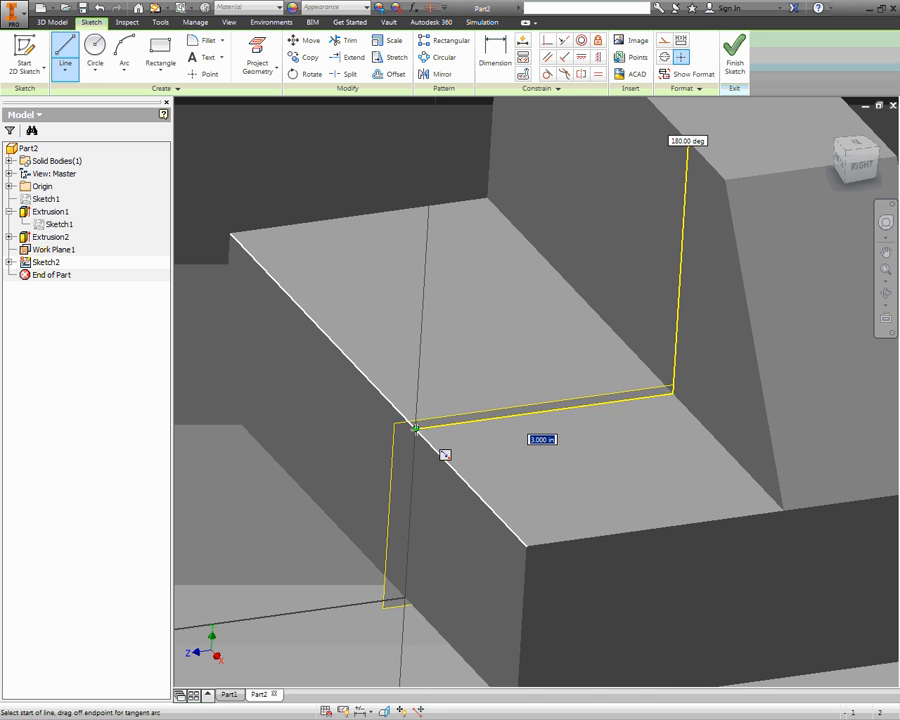
{"action": "left_click", "coordinate": [688, 141]}
{"action": "double_click", "coordinate": [672, 390]}
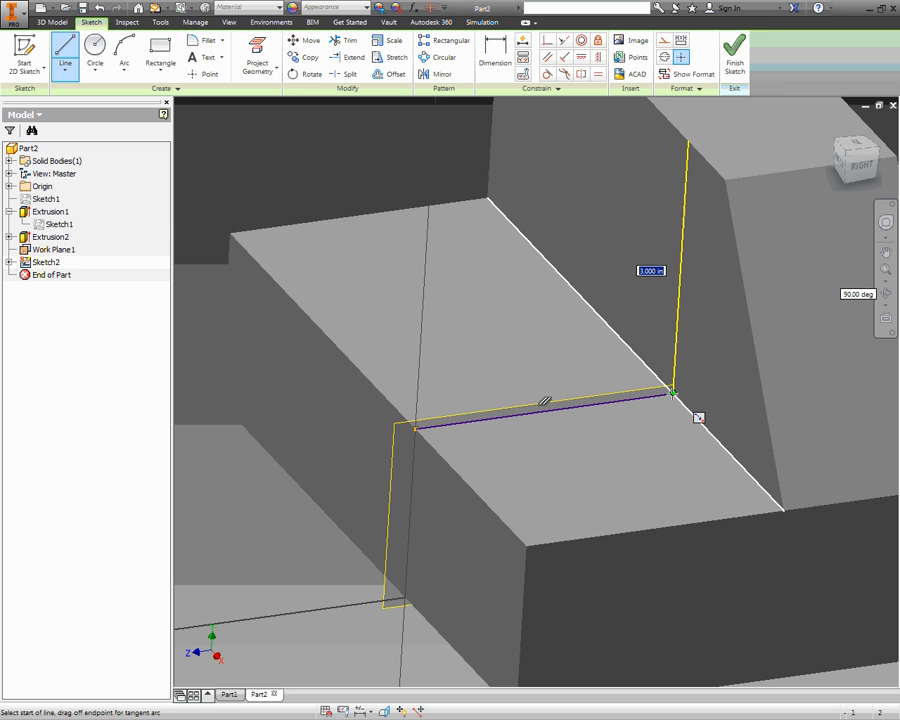
{"action": "left_click", "coordinate": [688, 141]}
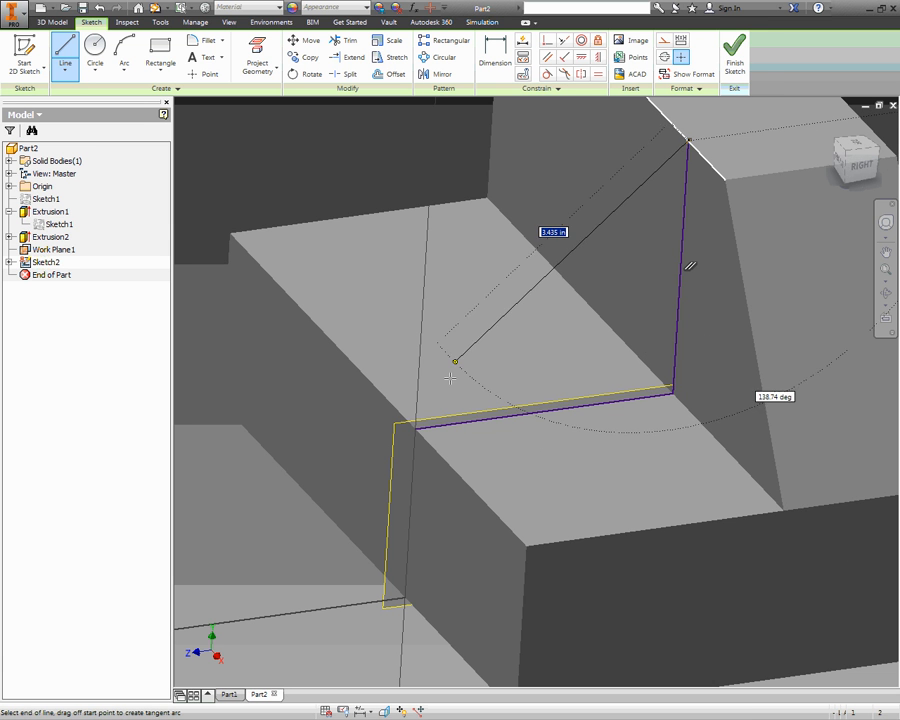
{"action": "double_click", "coordinate": [418, 426]}
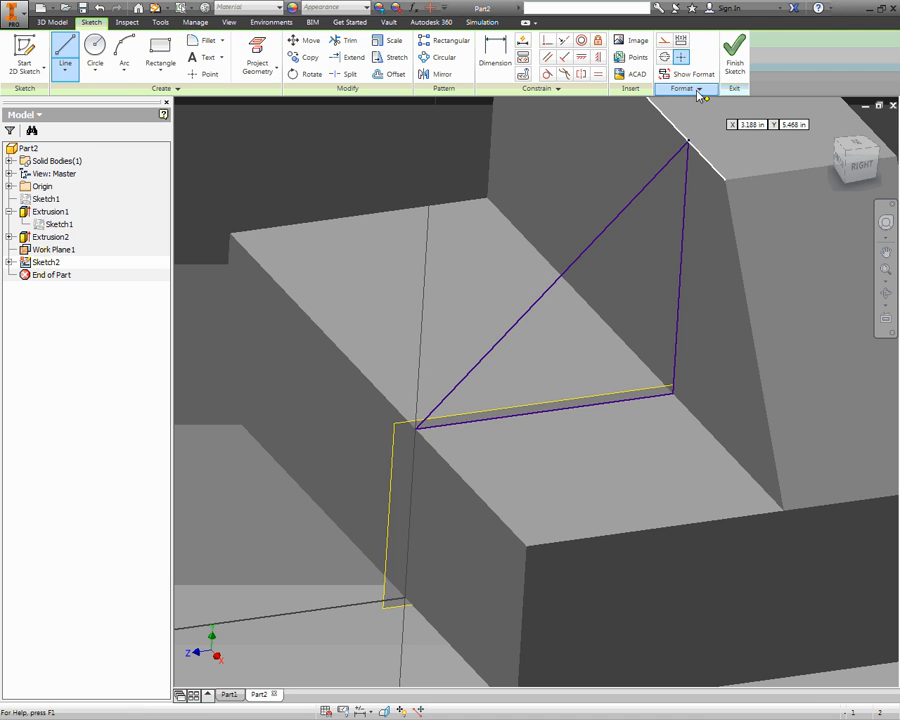
{"action": "left_click", "coordinate": [735, 58]}
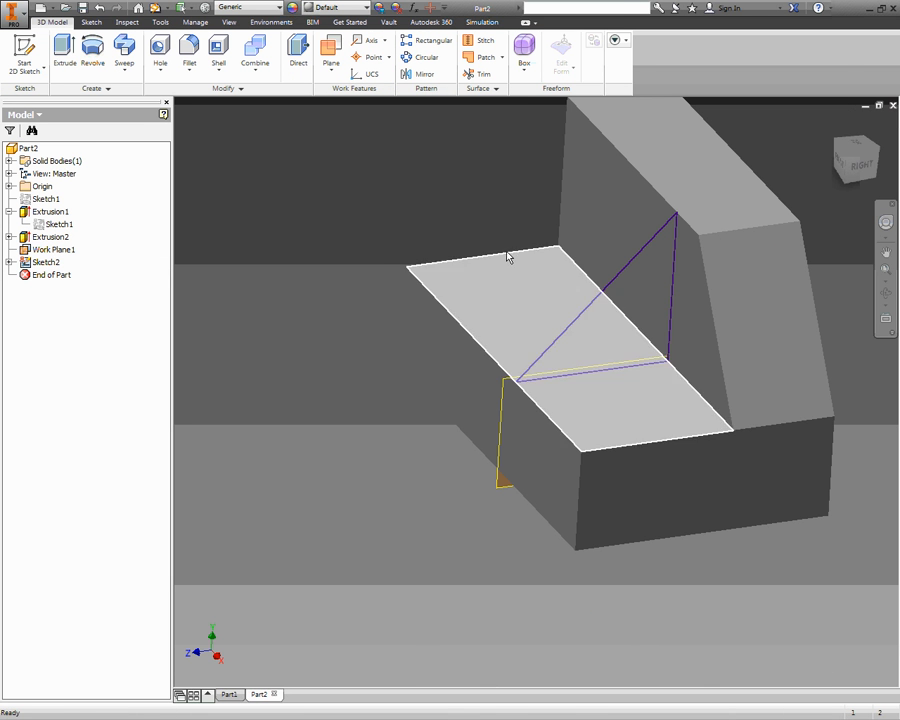
Step: Extrude the triangular profile 2 in in the flipped direction, checking the rib's side against shape 4 in the reference drawing
{"action": "left_click", "coordinate": [57, 42]}
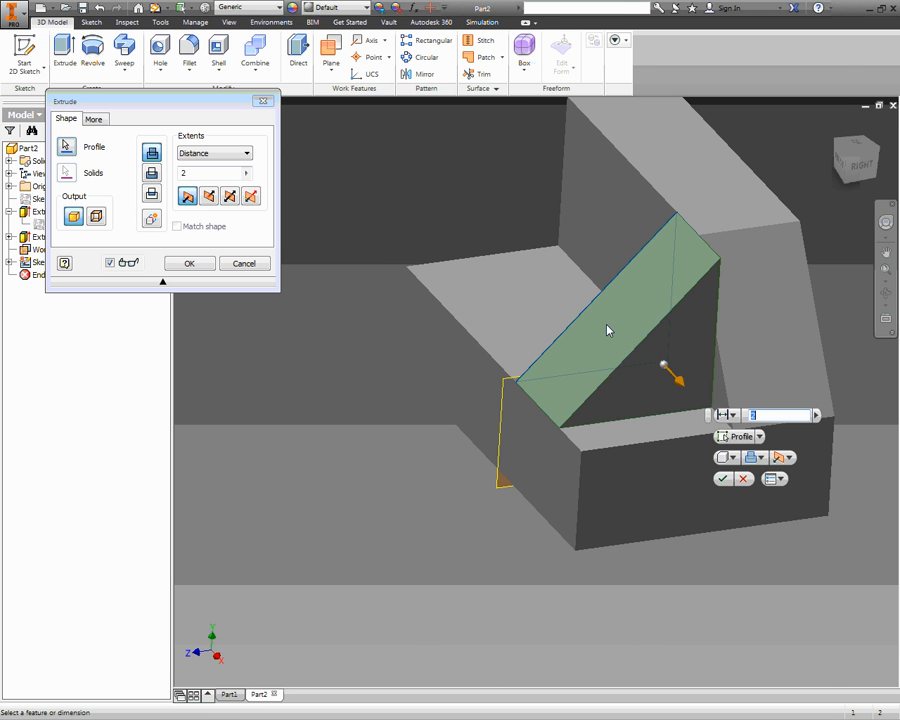
{"action": "mouse_move", "coordinate": [603, 343]}
{"action": "middle_mouse_down", "text": "shift"}
{"action": "mouse_move", "coordinate": [626, 324]}
{"action": "mouse_move", "coordinate": [613, 345]}
{"action": "middle_mouse_up", "text": "shift"}
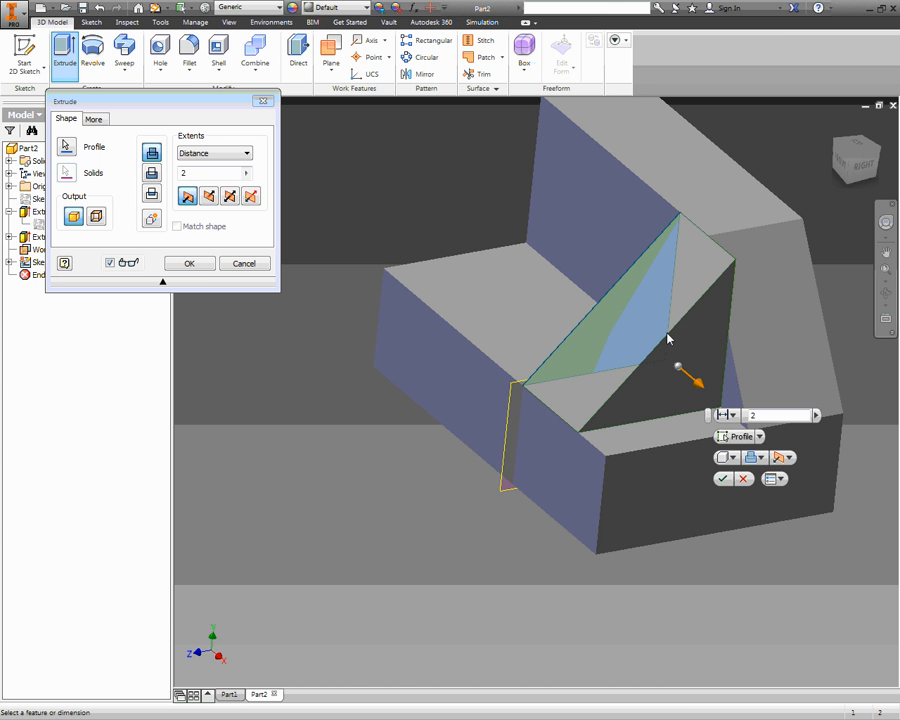
{"action": "key", "text": "alt+Tab"}
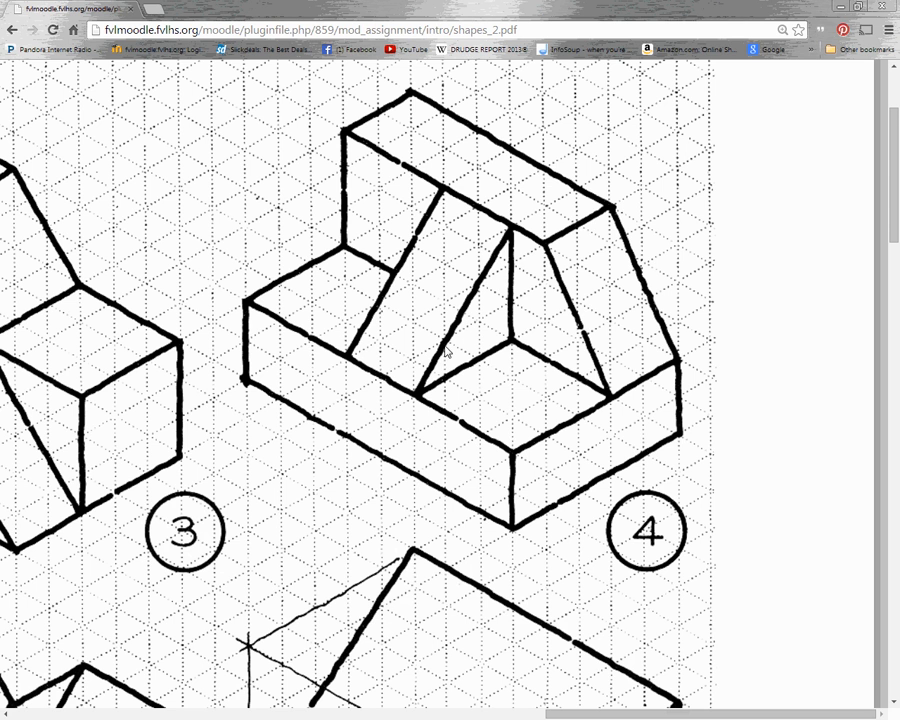
{"action": "key", "text": "alt+Tab"}
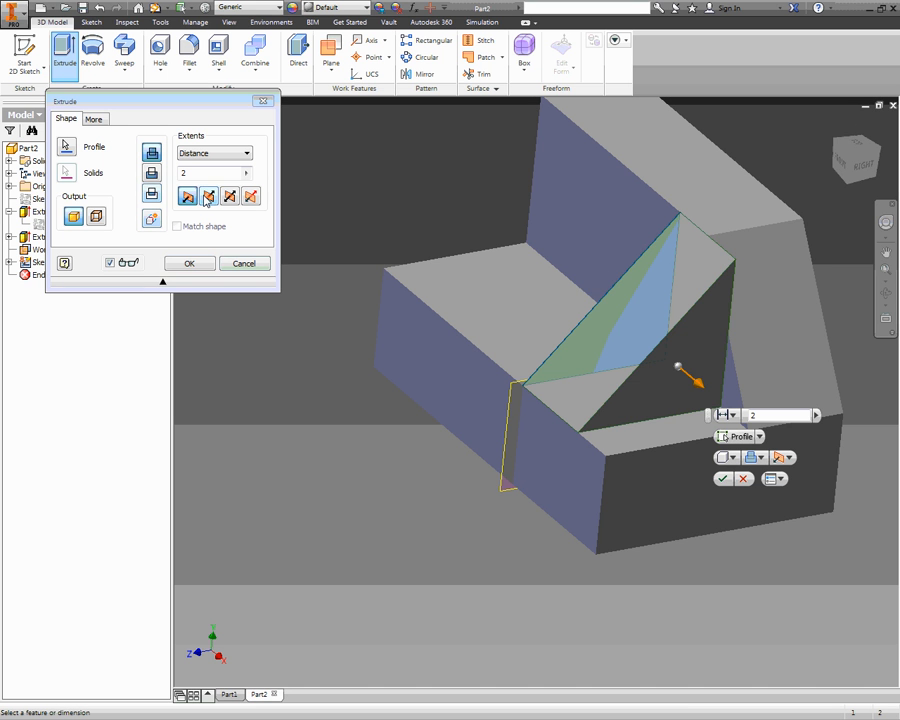
{"action": "left_click", "coordinate": [208, 197]}
{"action": "left_click", "coordinate": [200, 266]}
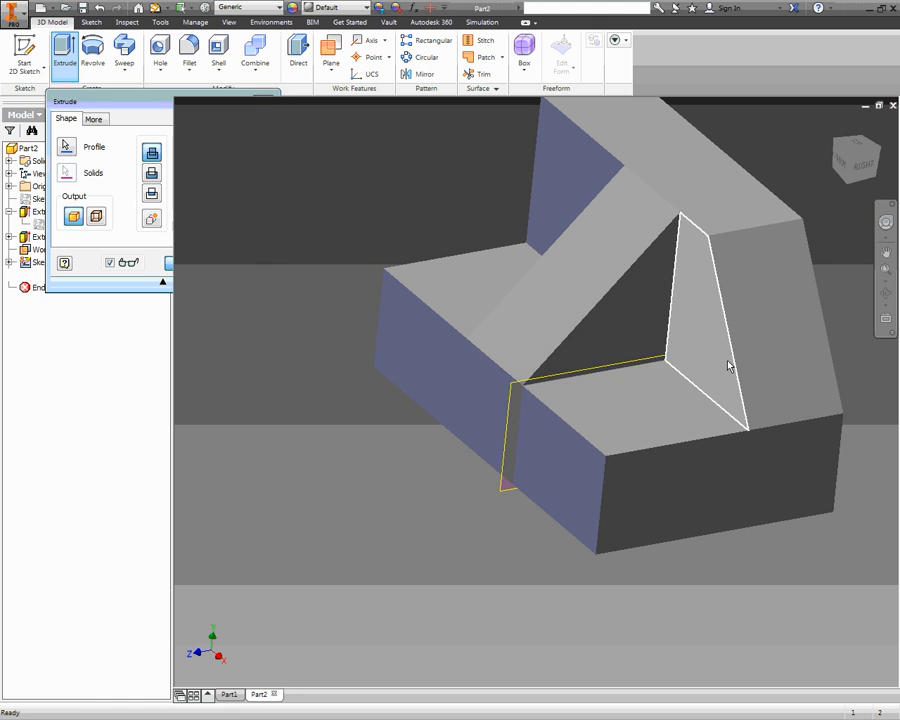
Step: Hide the work plane and turn the finished shape 4 model to an isometric view
{"action": "left_click", "coordinate": [52, 249]}
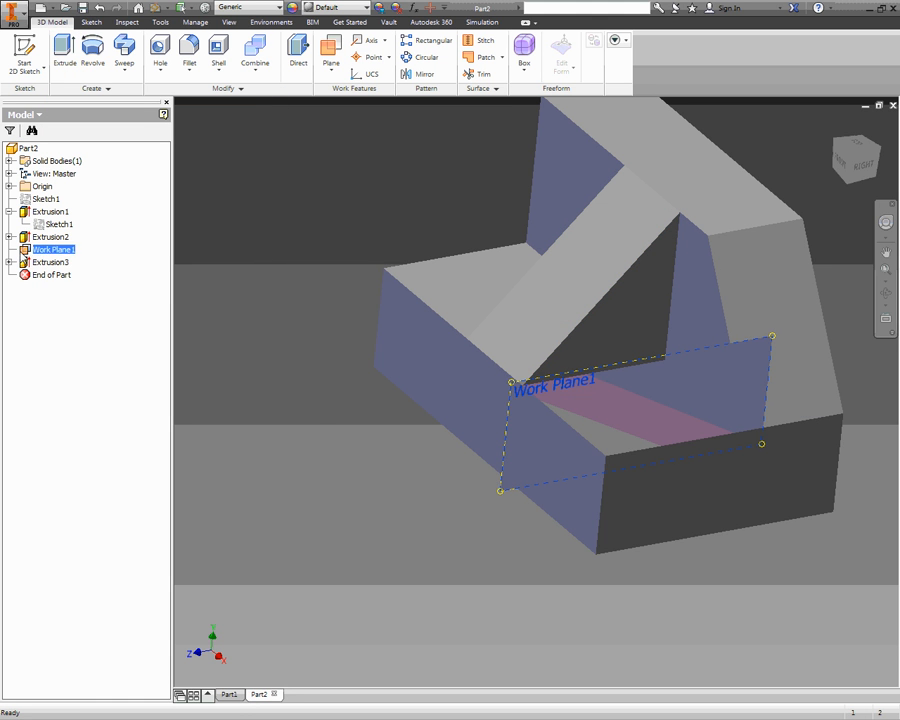
{"action": "right_click", "coordinate": [40, 250]}
{"action": "left_click", "coordinate": [48, 367]}
{"action": "scroll", "coordinate": [538, 468], "scroll_direction": "down", "scroll_amount": 3}
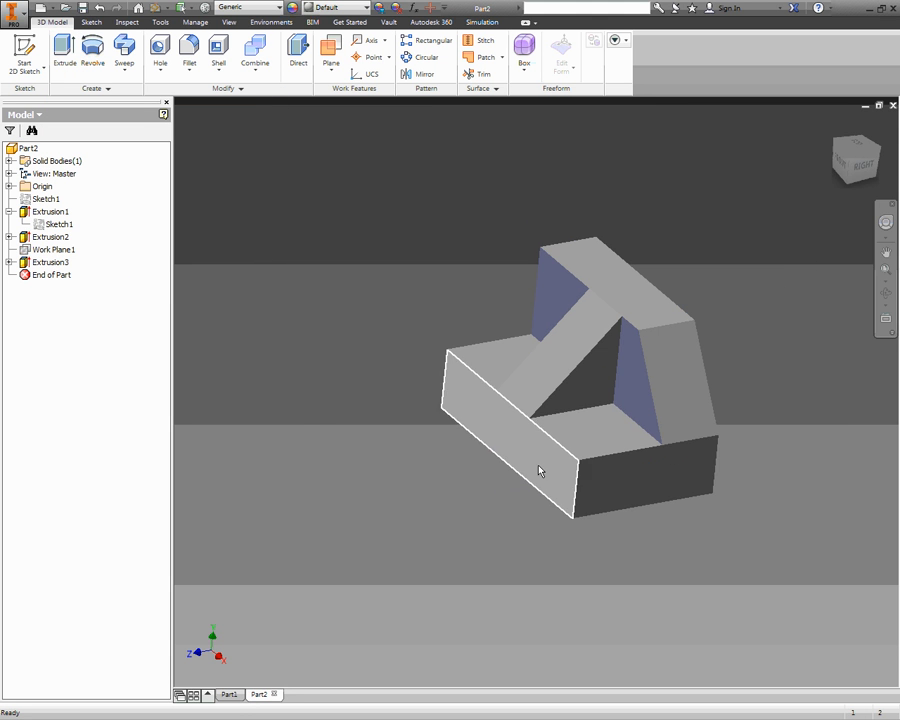
{"action": "middle_click_drag", "start_coordinate": [538, 468], "coordinate": [301, 476], "text": "shift"}
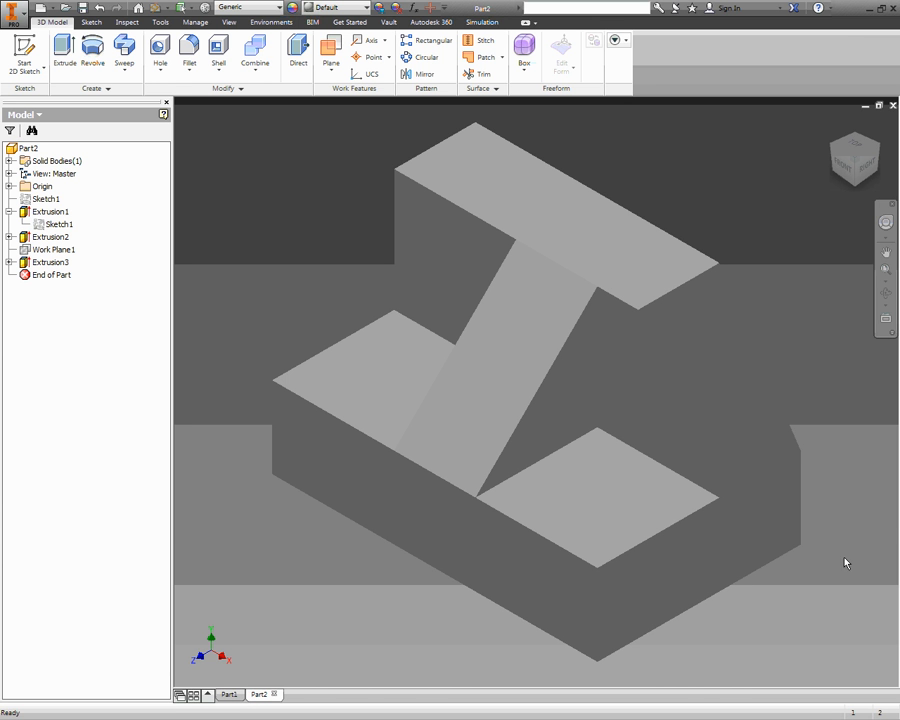
Step: Create a new part file from the inch-based Standard.ipt template
{"action": "key", "text": "alt+Tab"}
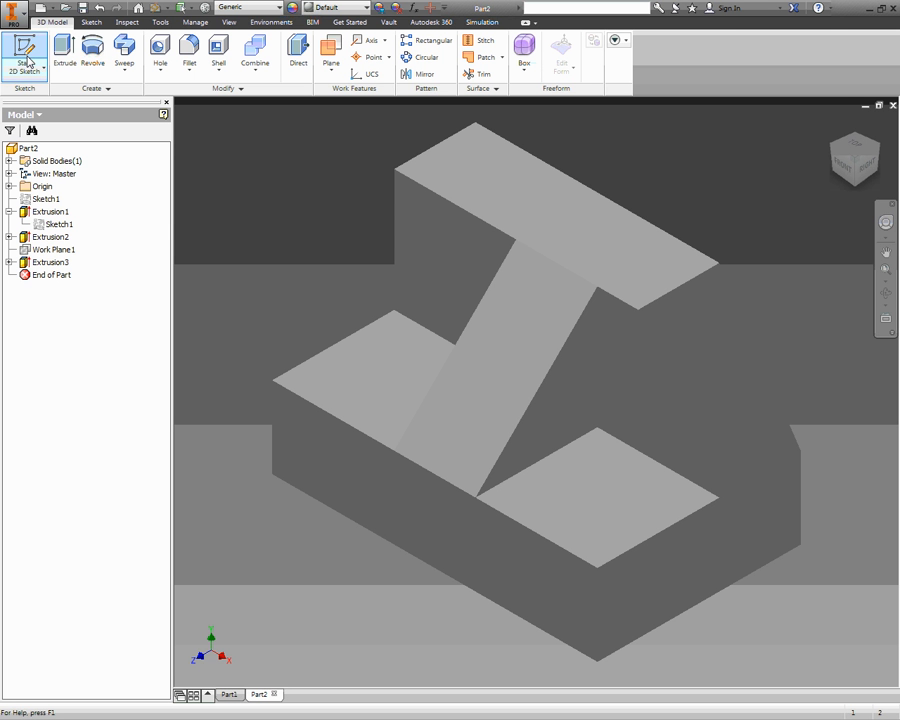
{"action": "left_click", "coordinate": [30, 8]}
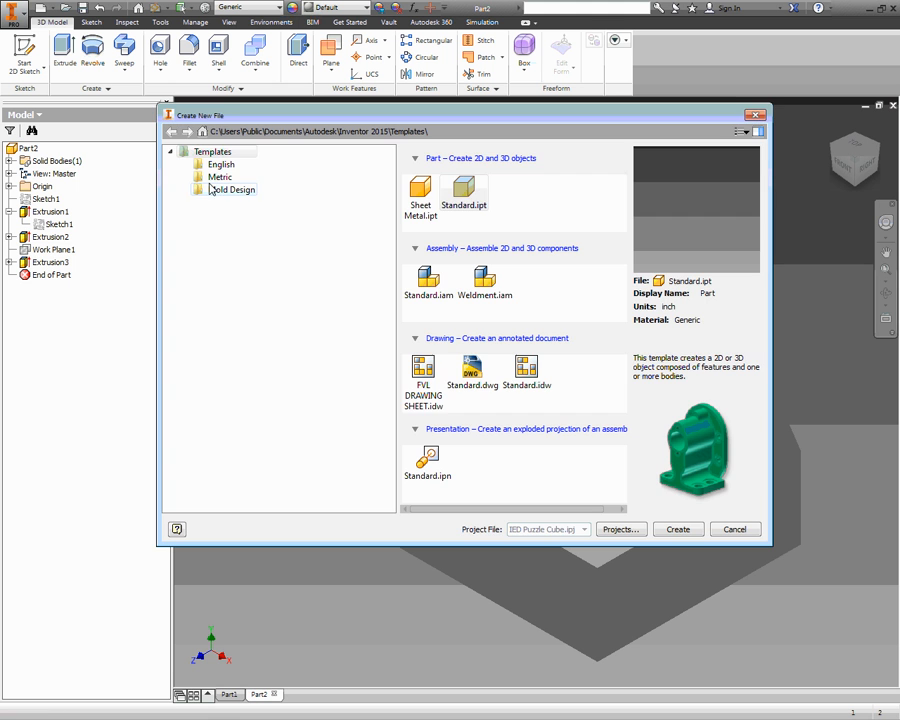
{"action": "left_click", "coordinate": [679, 529]}
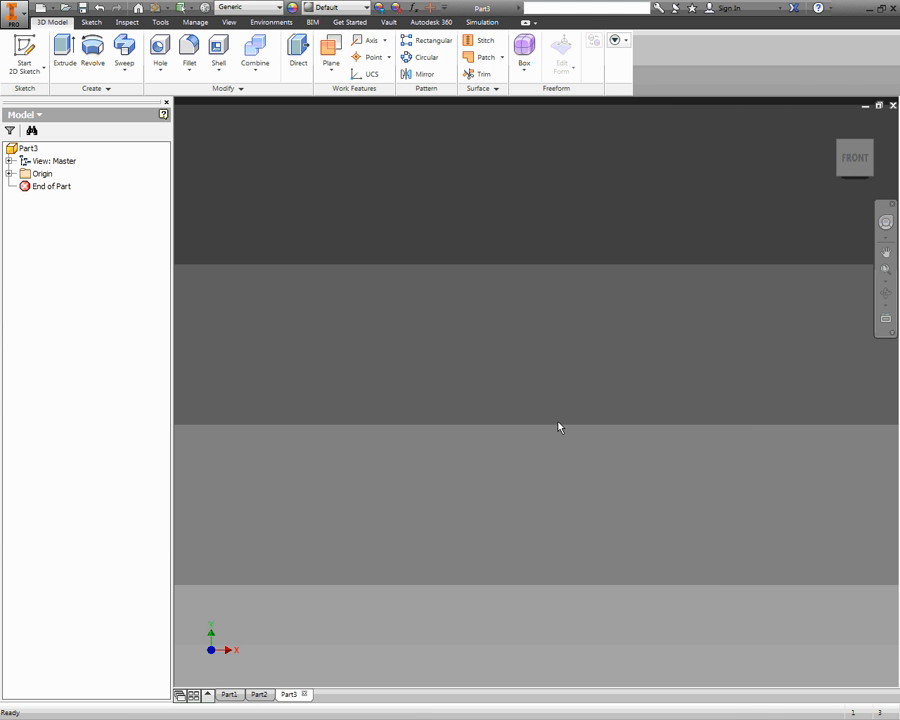
Step: Start a 2D sketch on the front-facing XY plane and draw a 6 in vertical line up from the origin
{"action": "left_click", "coordinate": [22, 50]}
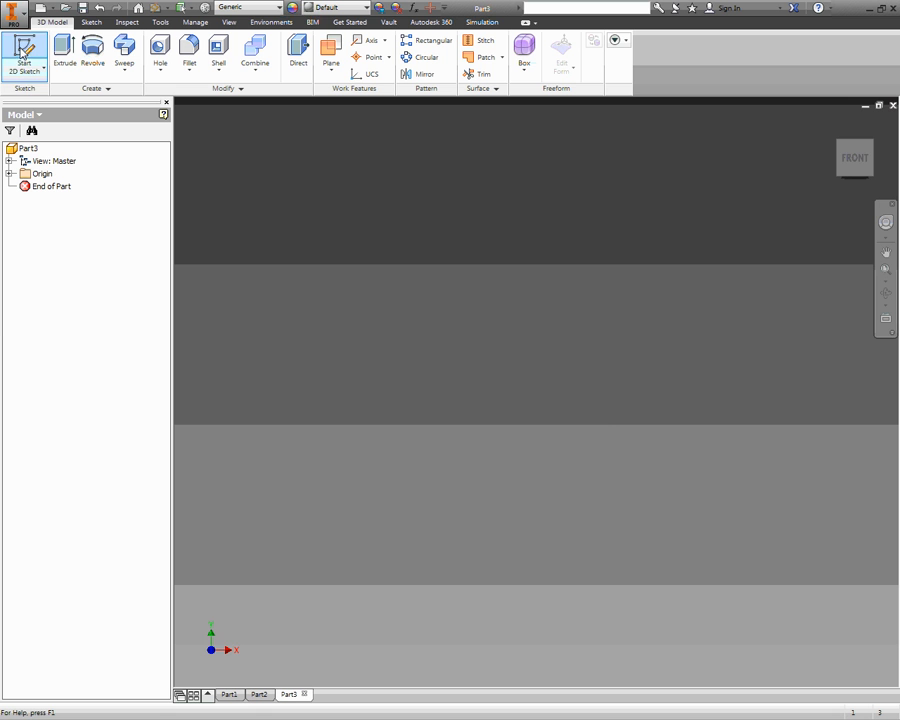
{"action": "left_click", "coordinate": [645, 348]}
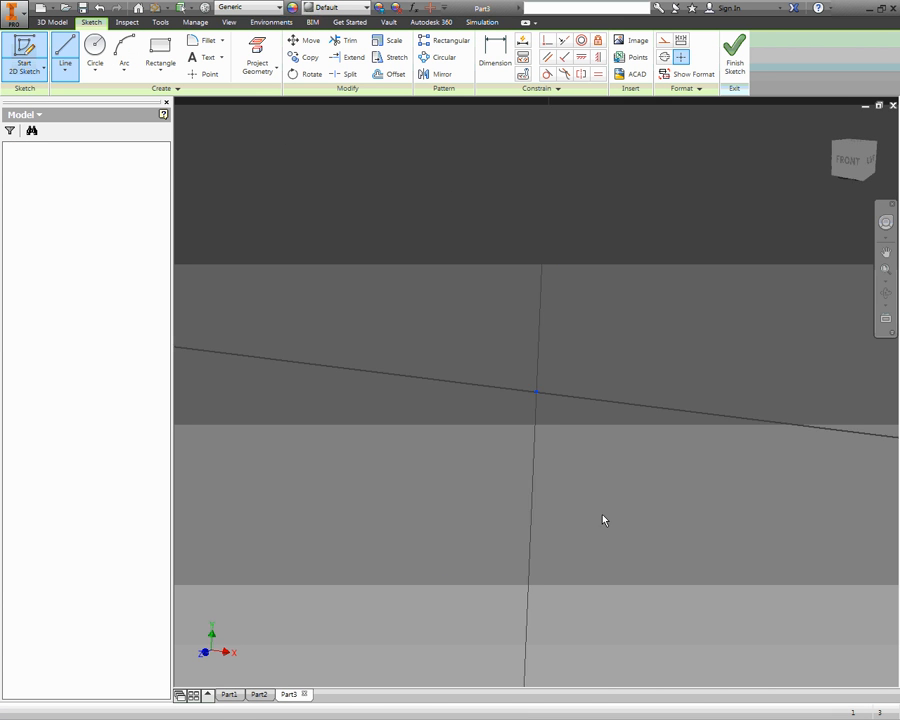
{"action": "mouse_move", "coordinate": [588, 383]}
{"action": "middle_mouse_down"}
{"action": "mouse_move", "coordinate": [418, 472]}
{"action": "mouse_move", "coordinate": [420, 450]}
{"action": "mouse_move", "coordinate": [348, 488]}
{"action": "middle_mouse_up"}
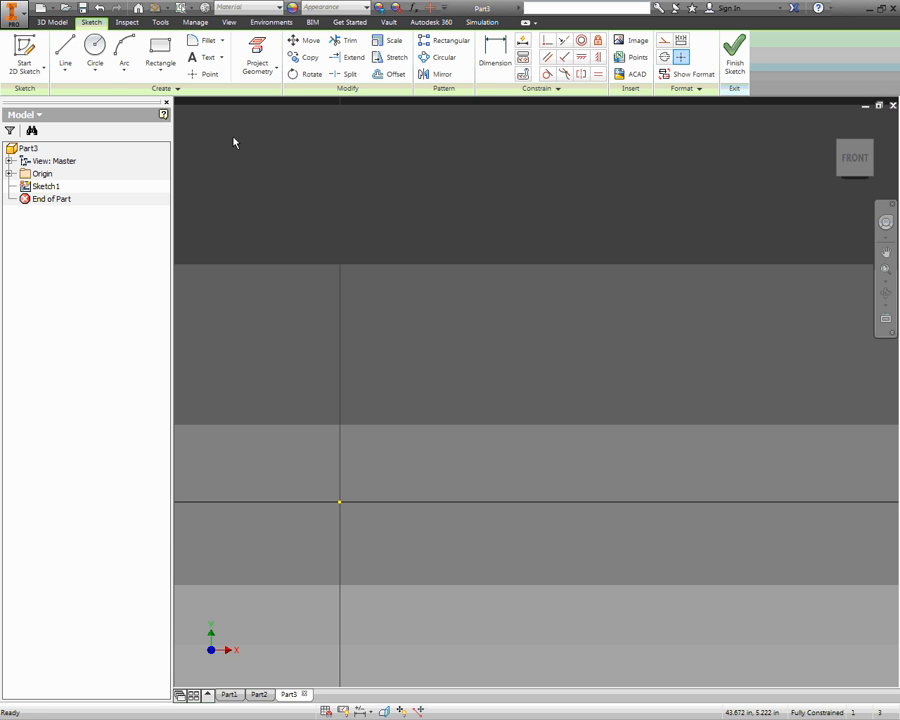
{"action": "left_click", "coordinate": [64, 55]}
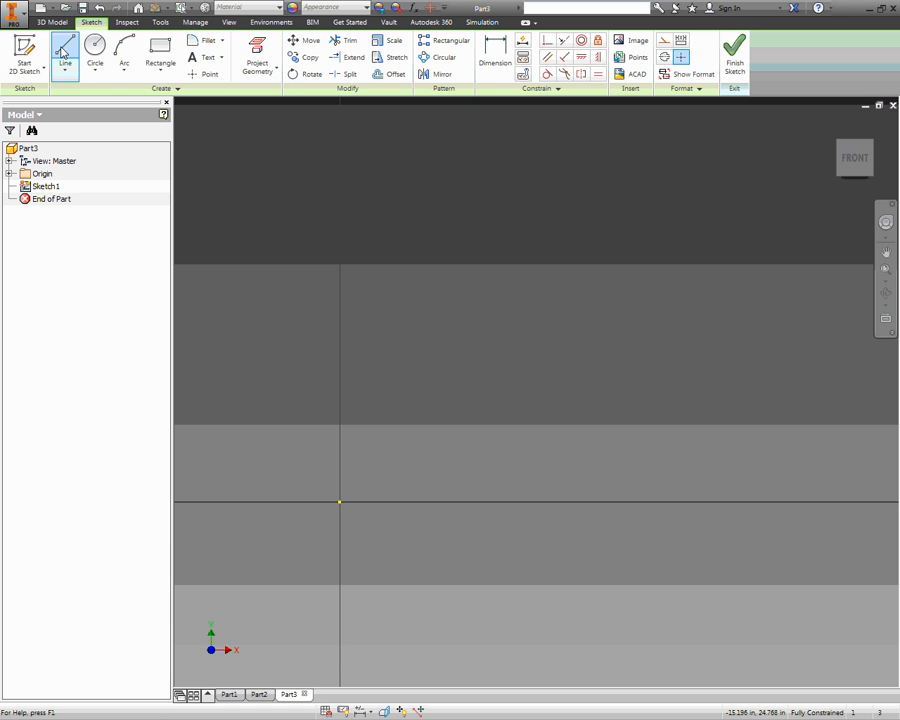
{"action": "left_click", "coordinate": [340, 501]}
{"action": "type", "text": "6"}
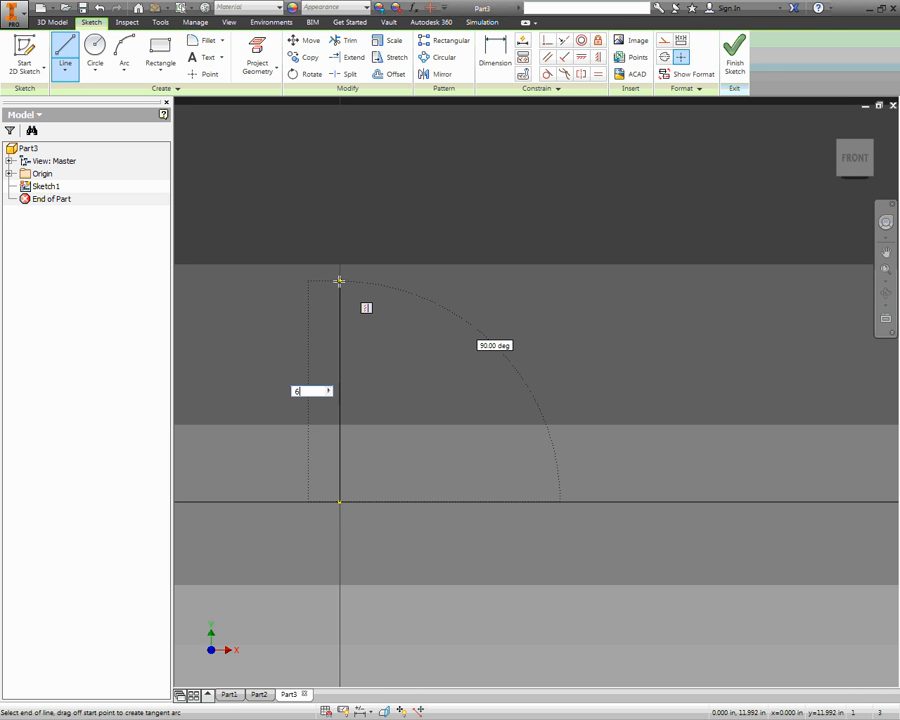
{"action": "key", "text": "Return"}
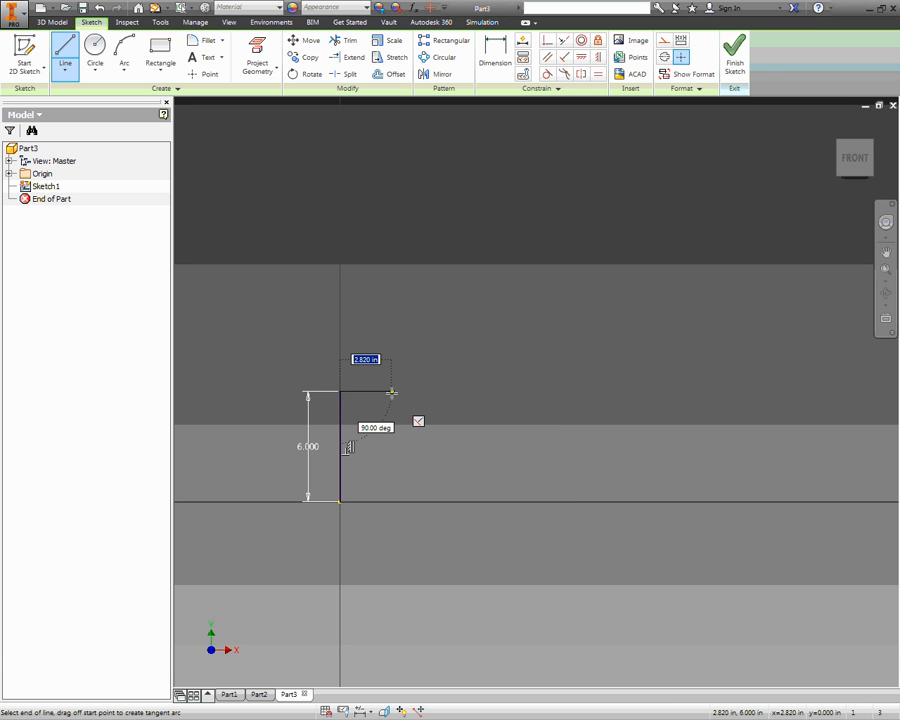
Step: Complete the L-shaped profile with 4 in across, 4 in down, 7 in across and 2 in down, close it at the origin and finish the sketch
{"action": "type", "text": "4"}
{"action": "key", "text": "Return"}
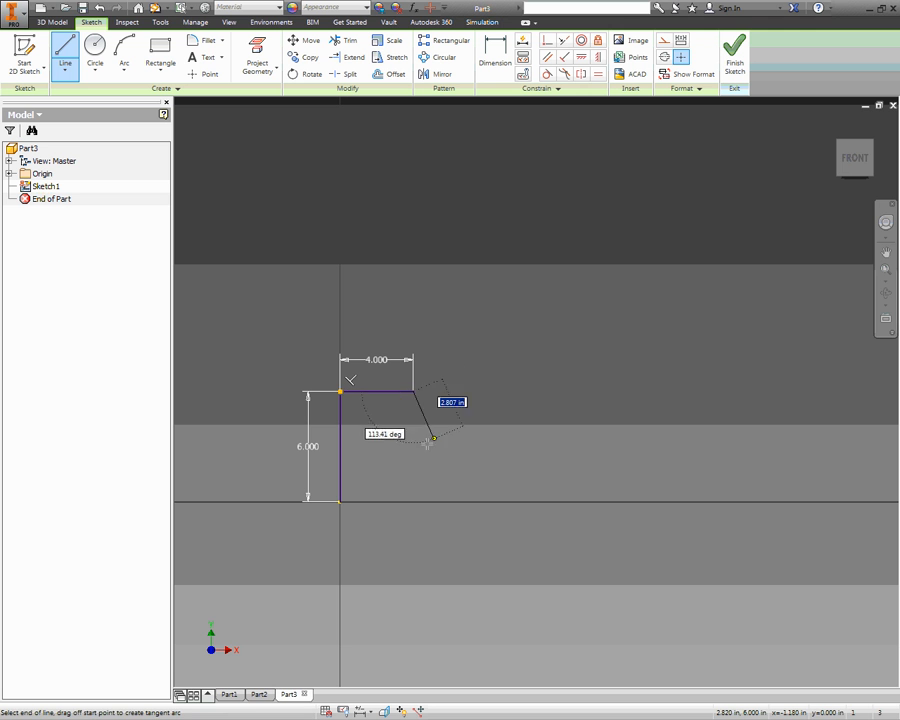
{"action": "type", "text": "4"}
{"action": "key", "text": "Return"}
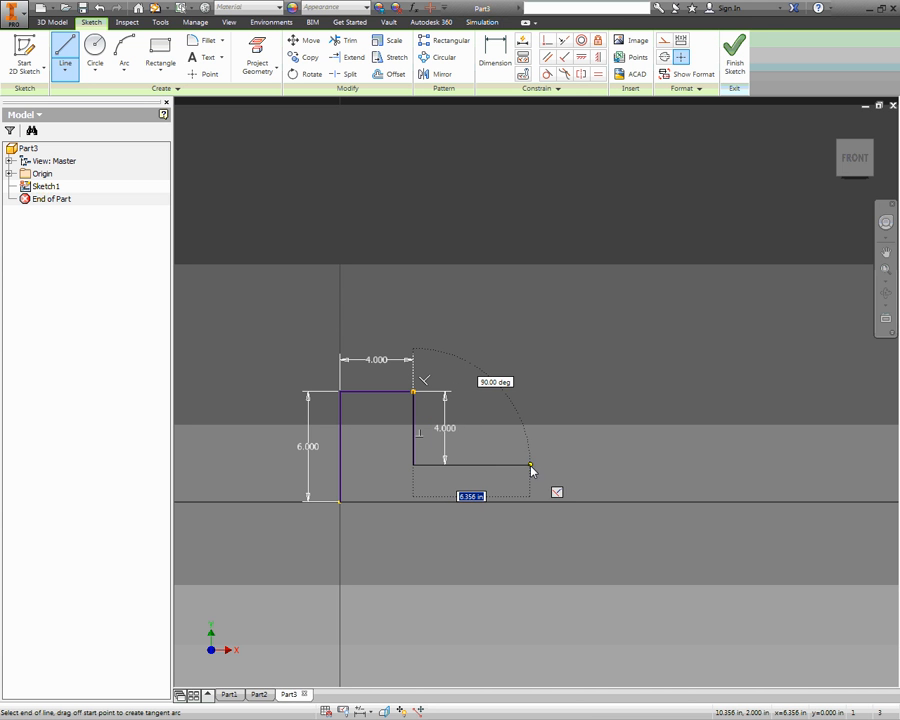
{"action": "type", "text": "7"}
{"action": "key", "text": "Return"}
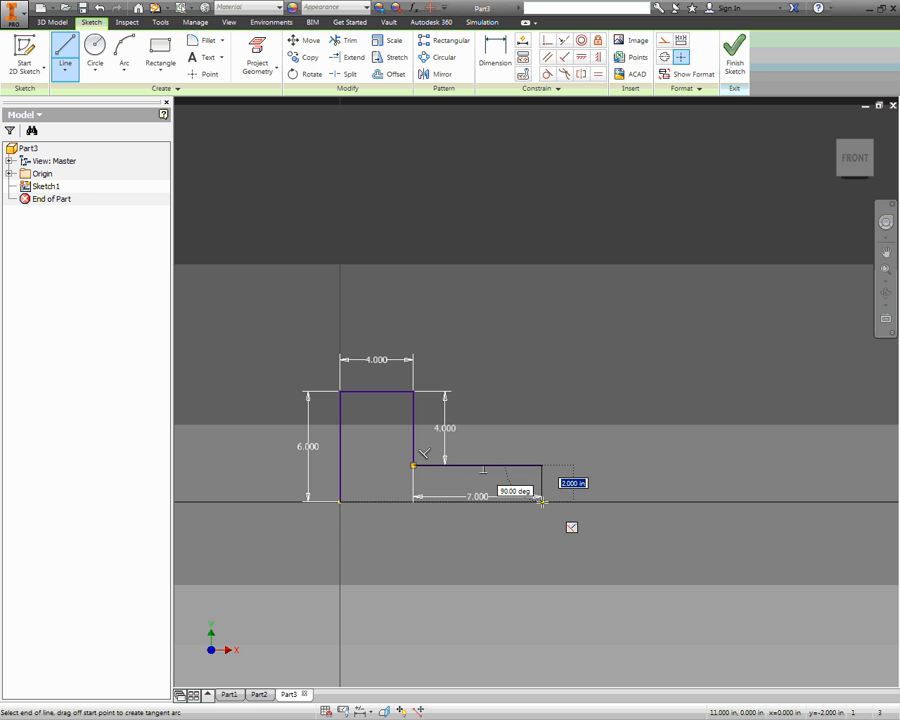
{"action": "left_click", "coordinate": [541, 500]}
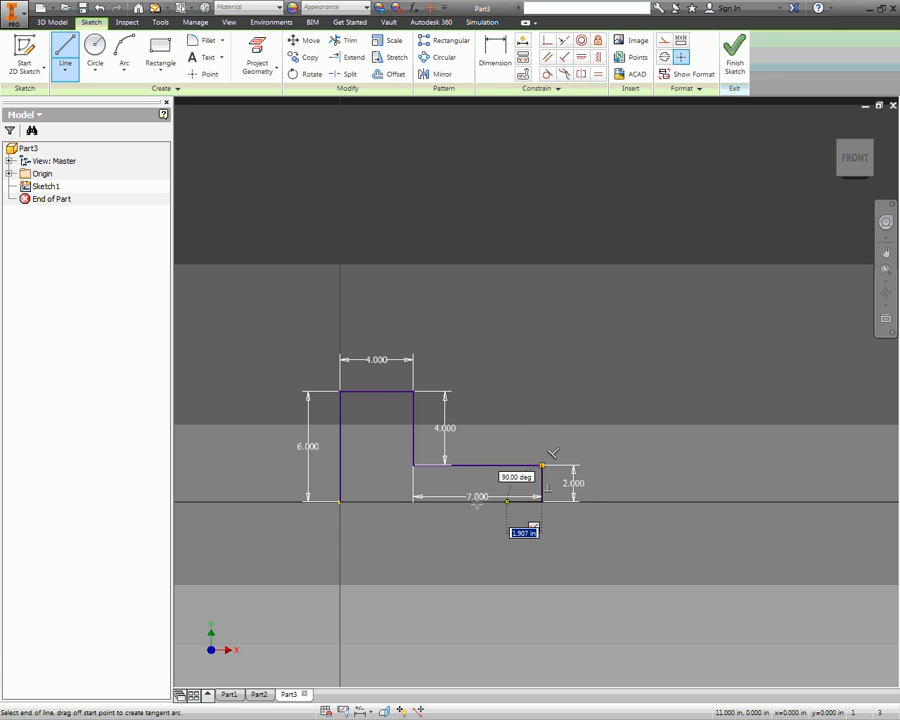
{"action": "left_click", "coordinate": [340, 501]}
{"action": "scroll", "coordinate": [360, 450], "scroll_direction": "up", "scroll_amount": 3}
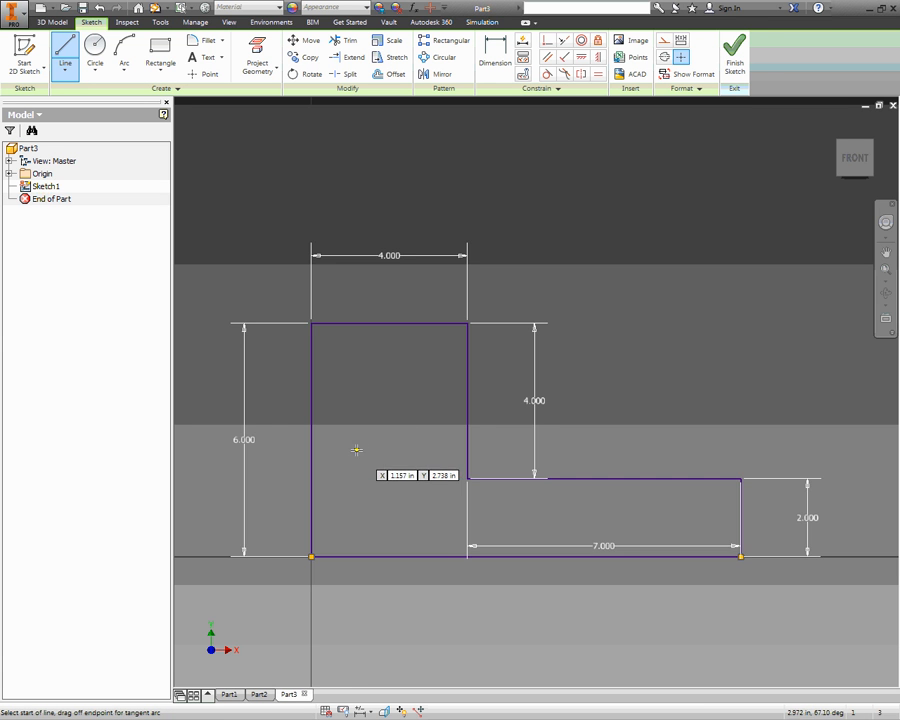
{"action": "mouse_move", "coordinate": [357, 450]}
{"action": "middle_mouse_down"}
{"action": "mouse_move", "coordinate": [398, 427]}
{"action": "mouse_move", "coordinate": [390, 425]}
{"action": "middle_mouse_up"}
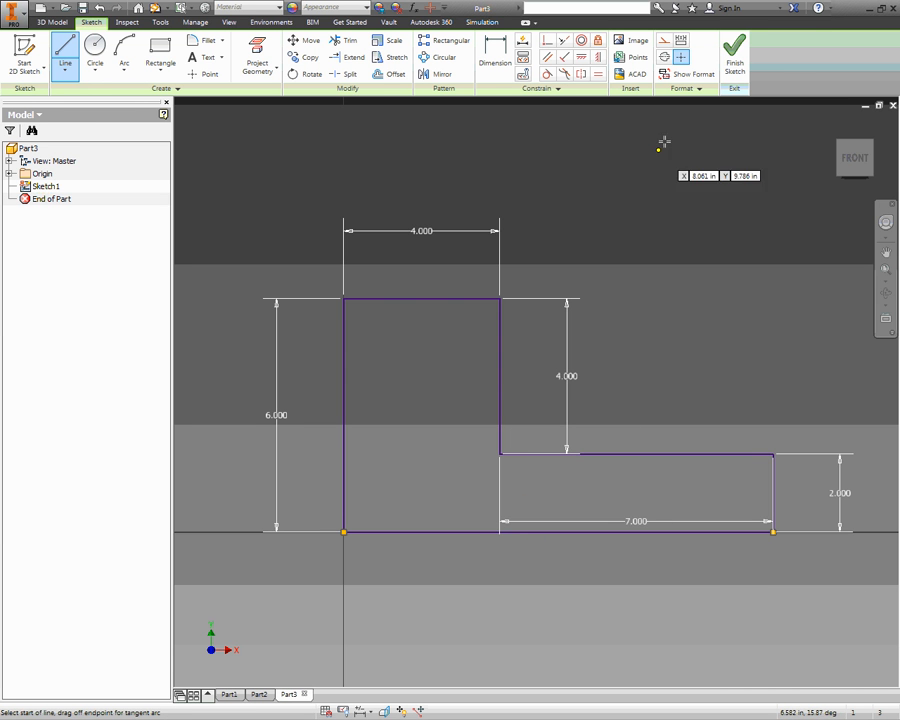
{"action": "left_click", "coordinate": [734, 73]}
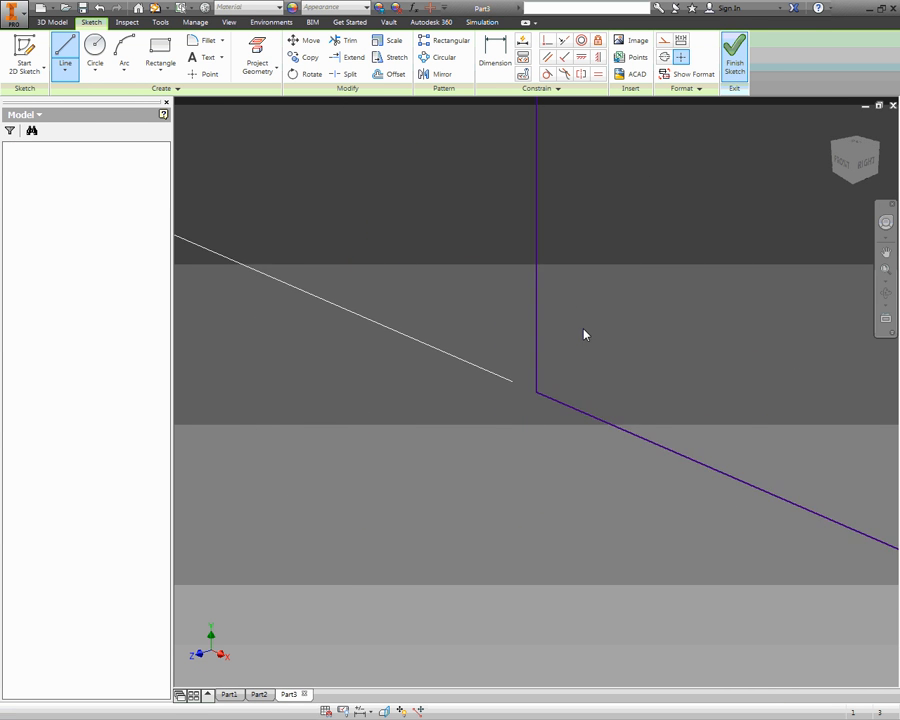
Step: Extrude the L-shaped profile 4 in and compare the block with shape 11 in the reference drawing
{"action": "middle_click_drag", "start_coordinate": [665, 299], "coordinate": [475, 414]}
{"action": "left_click", "coordinate": [64, 50]}
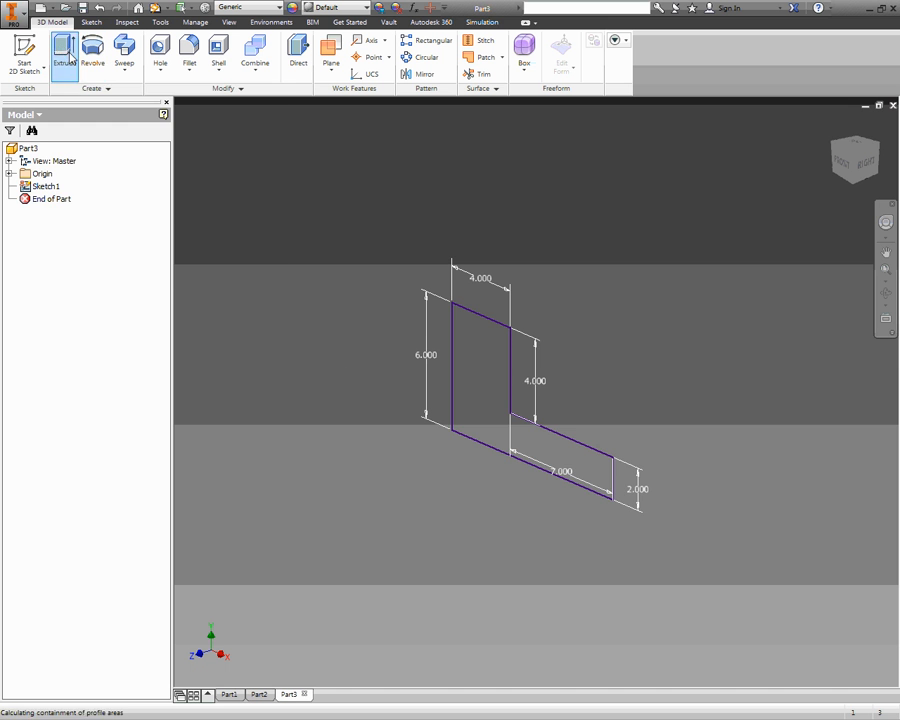
{"action": "type", "text": "4"}
{"action": "key", "text": "Return"}
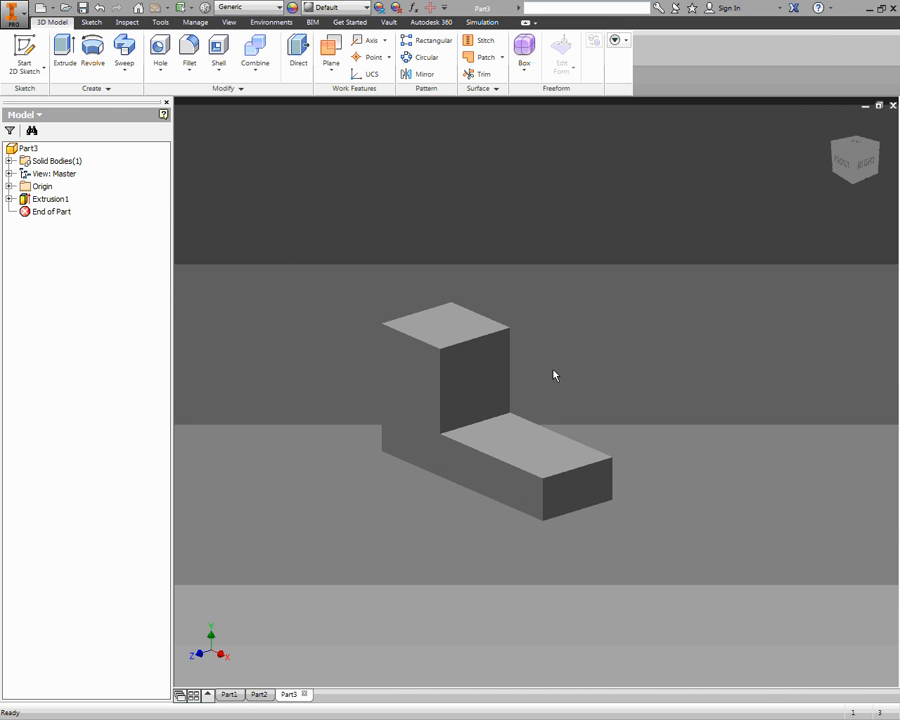
{"action": "key", "text": "alt+Tab"}
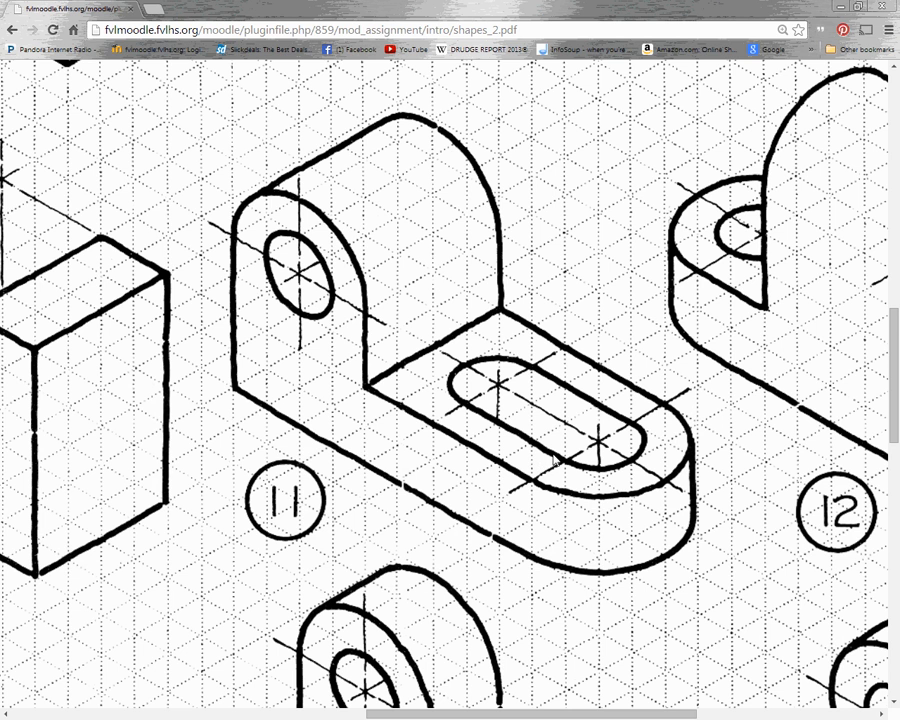
{"action": "key", "text": "alt+Tab"}
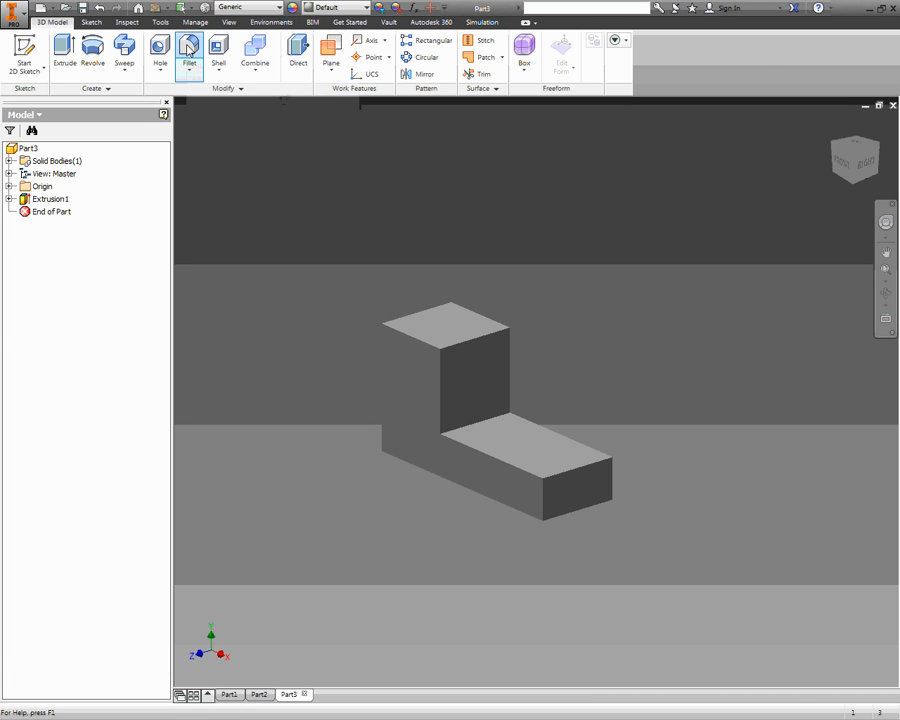
{"action": "key", "text": "ctrl+1"}
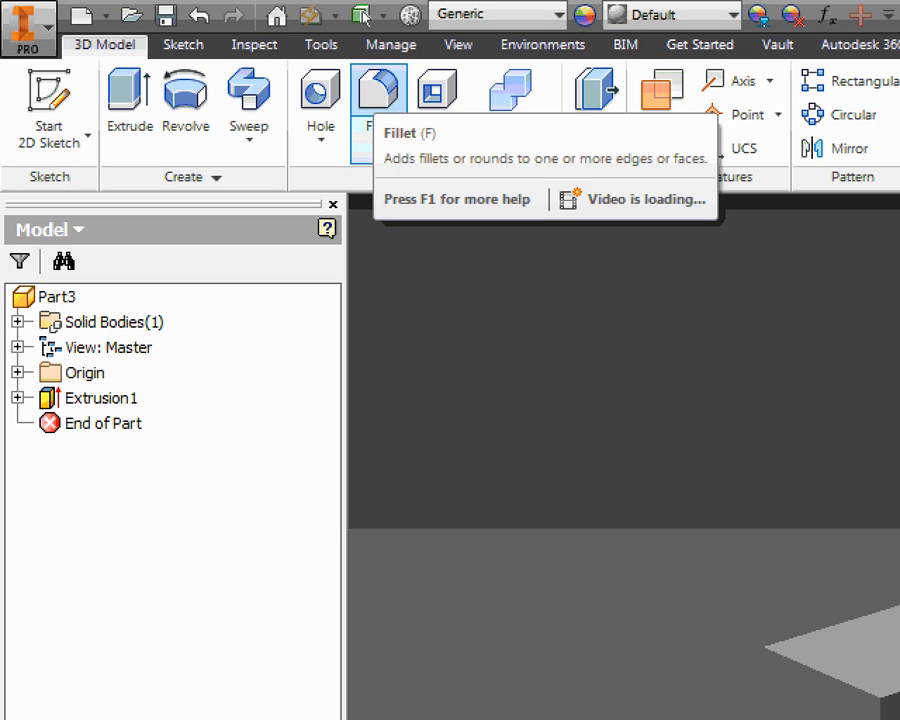
{"action": "left_click", "coordinate": [411, 102]}
{"action": "mouse_move", "coordinate": [432, 133]}
{"action": "left_mouse_down"}
{"action": "mouse_move", "coordinate": [370, 53]}
{"action": "mouse_move", "coordinate": [380, 158]}
{"action": "left_mouse_up"}
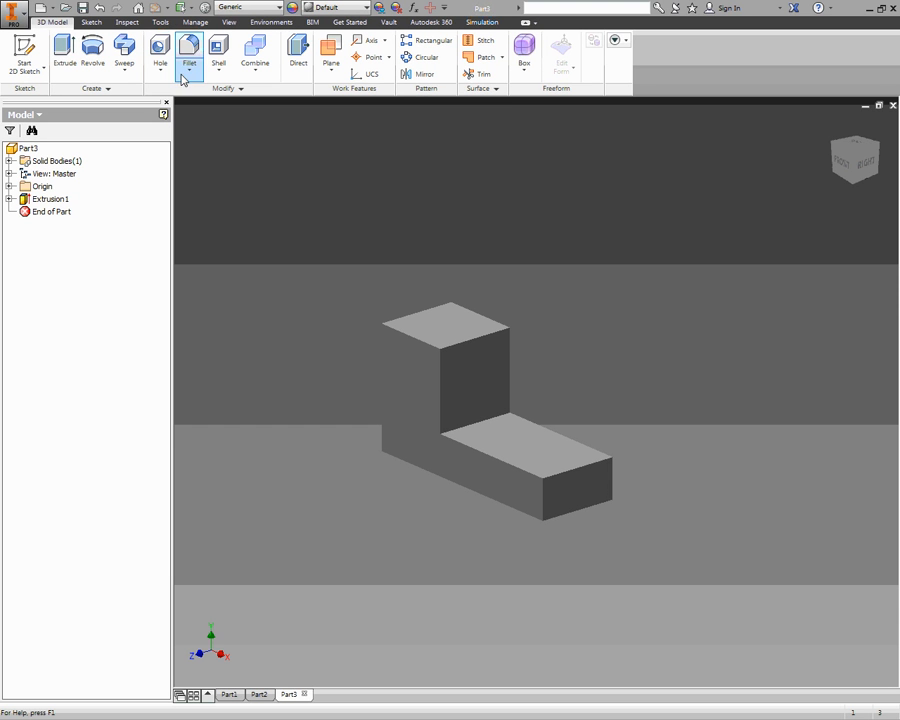
Step: Set up a 2 in radius fillet on the upright block's two opposite top edges, checking shape 11 in the reference drawing
{"action": "left_click", "coordinate": [181, 54]}
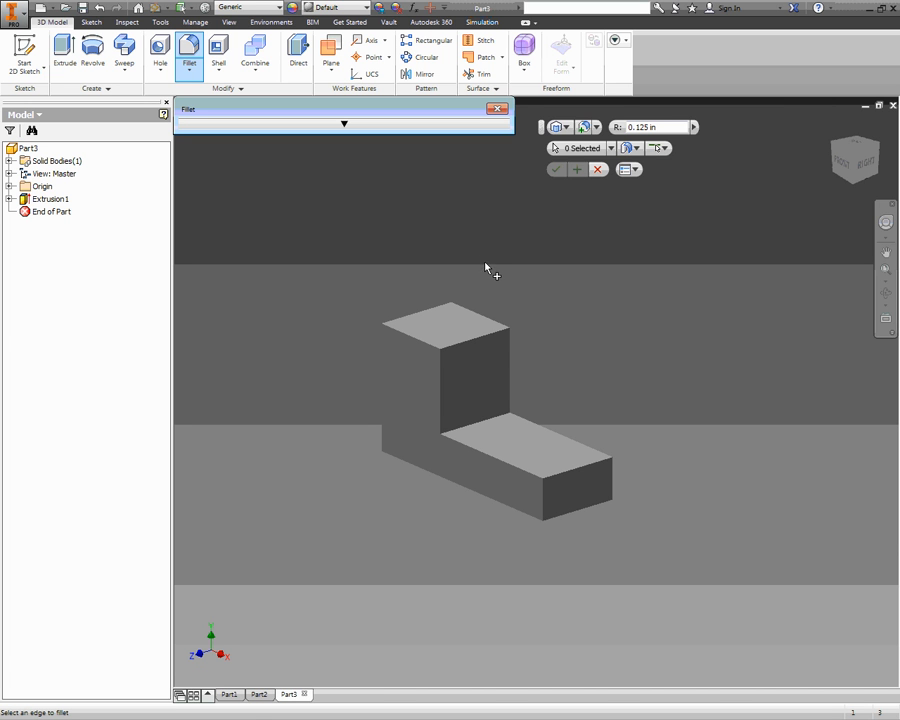
{"action": "left_click", "coordinate": [488, 341]}
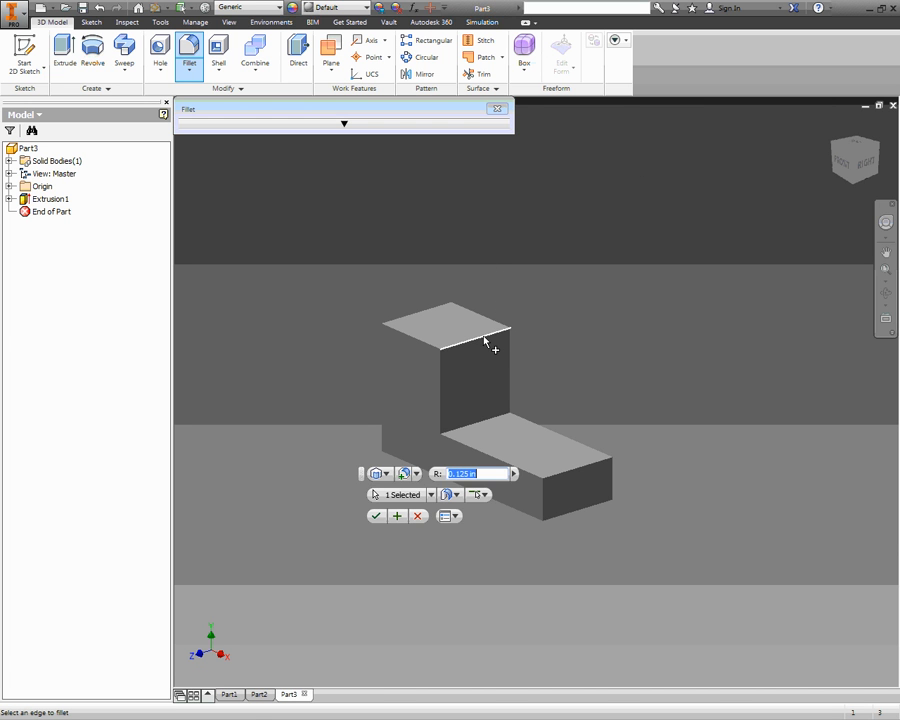
{"action": "left_click", "coordinate": [424, 318]}
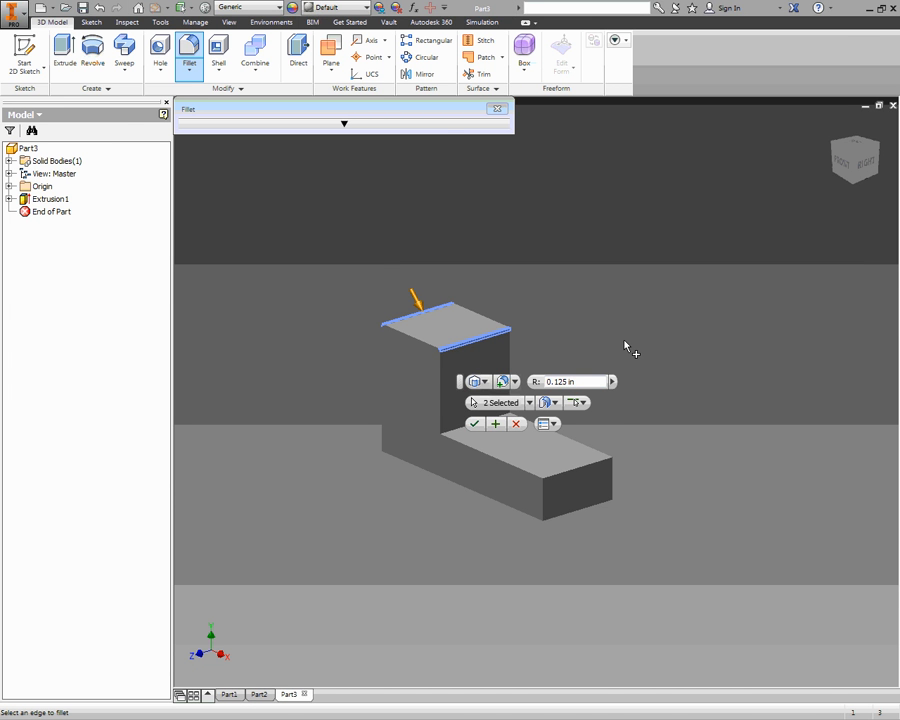
{"action": "key", "text": "alt+Tab"}
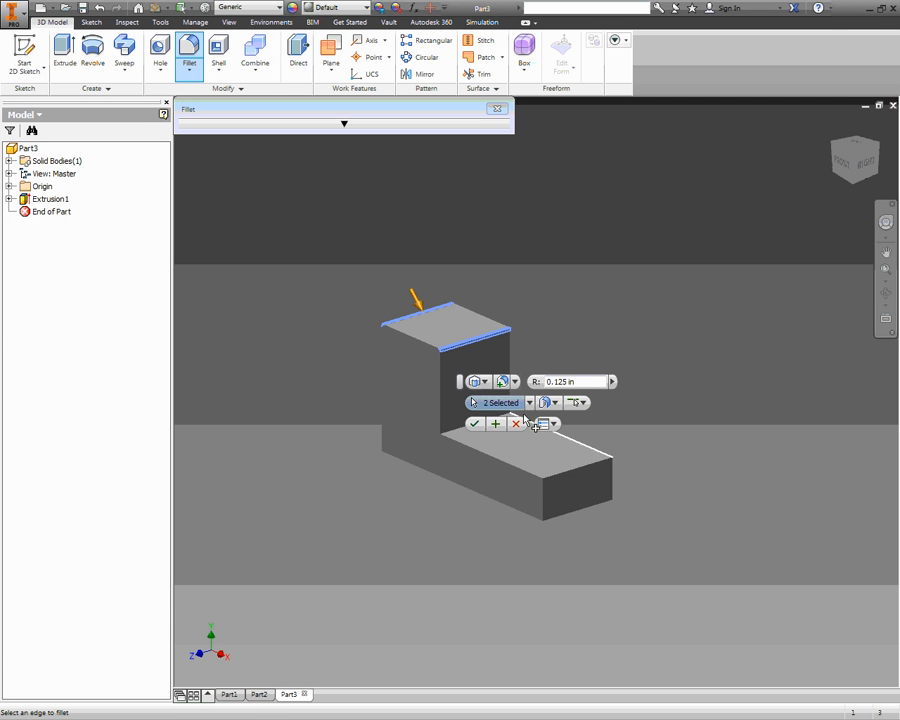
{"action": "left_click", "coordinate": [535, 385]}
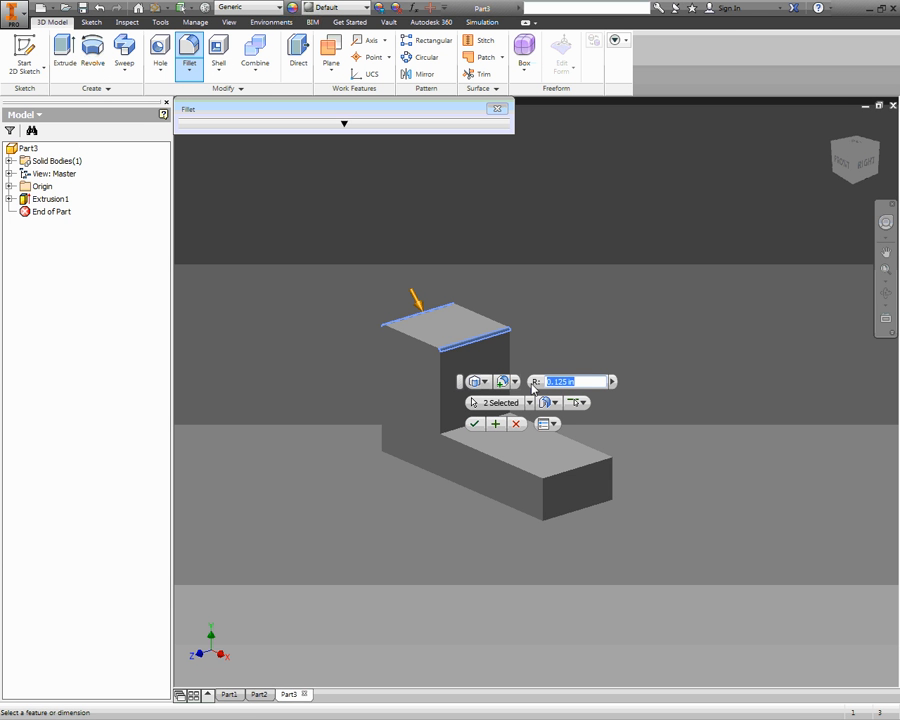
{"action": "type", "text": "2"}
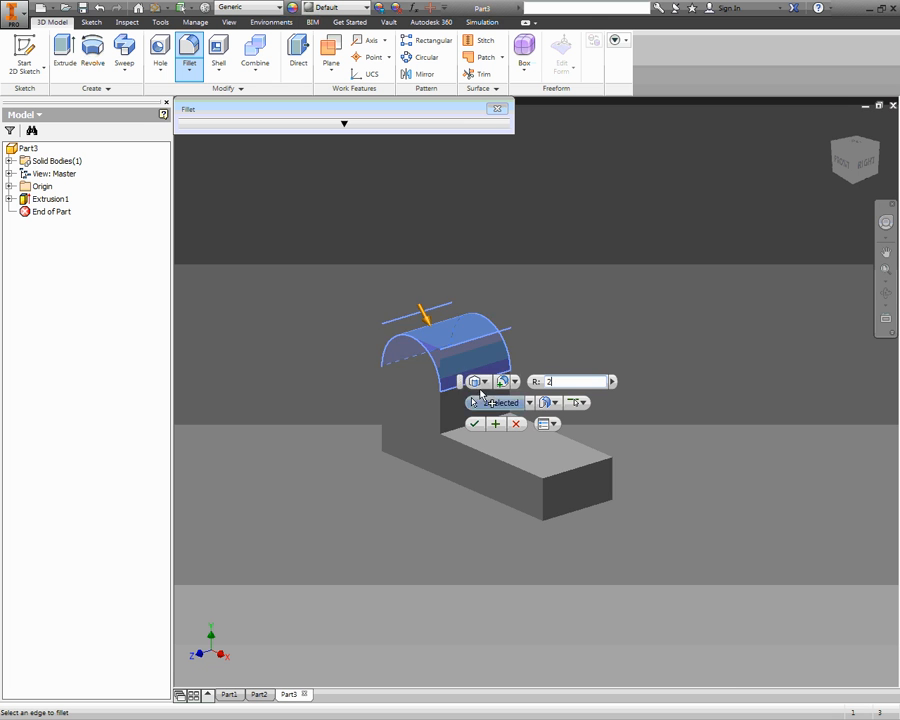
Step: Add the two vertical edges at the base's free end to the 2 in fillet and apply it
{"action": "scroll", "coordinate": [452, 376], "scroll_direction": "down", "scroll_amount": 2}
{"action": "scroll", "coordinate": [452, 376], "scroll_direction": "up", "scroll_amount": 3}
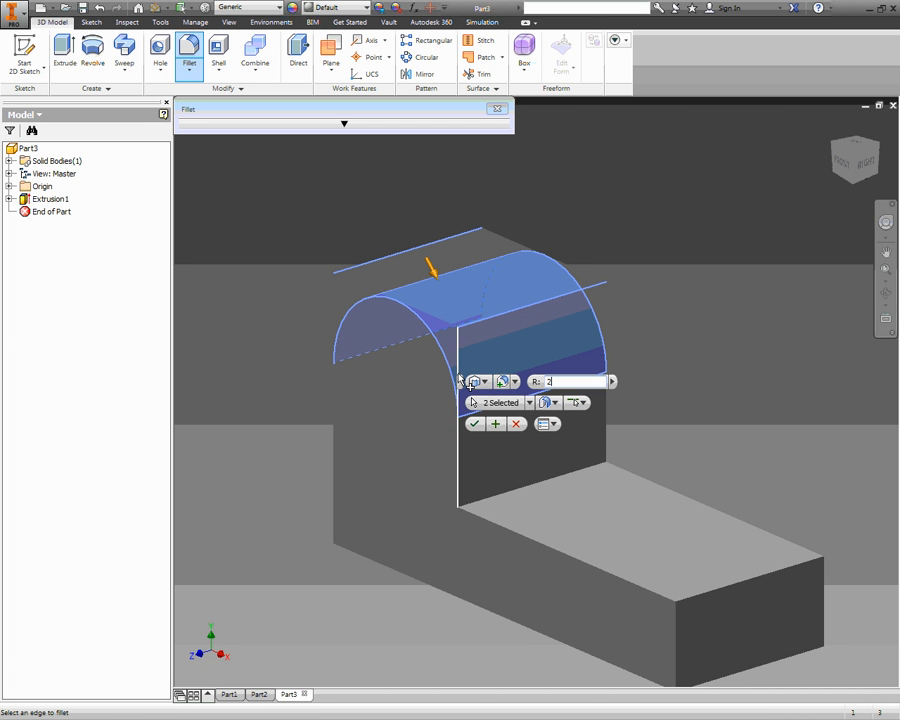
{"action": "middle_click_drag", "start_coordinate": [526, 448], "coordinate": [370, 333]}
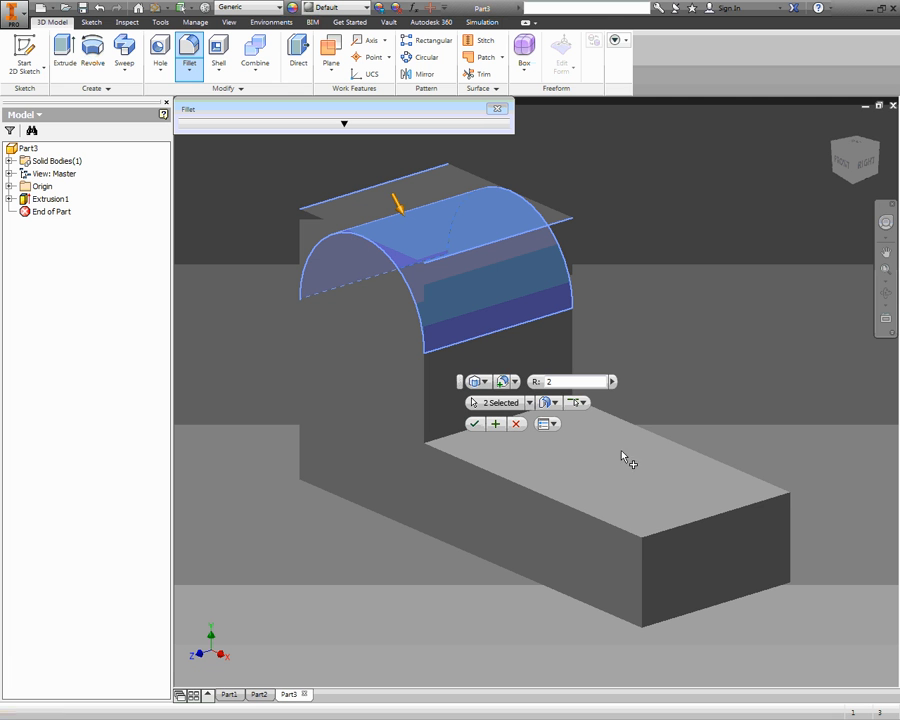
{"action": "left_click", "coordinate": [647, 597]}
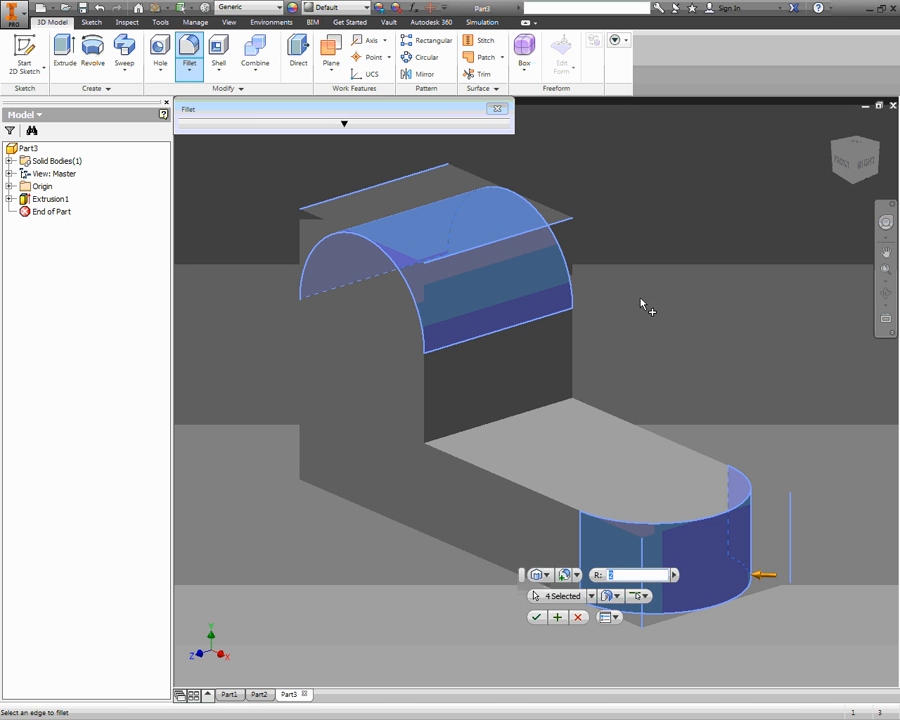
{"action": "left_click", "coordinate": [494, 248], "text": "ctrl"}
{"action": "left_click", "coordinate": [494, 248]}
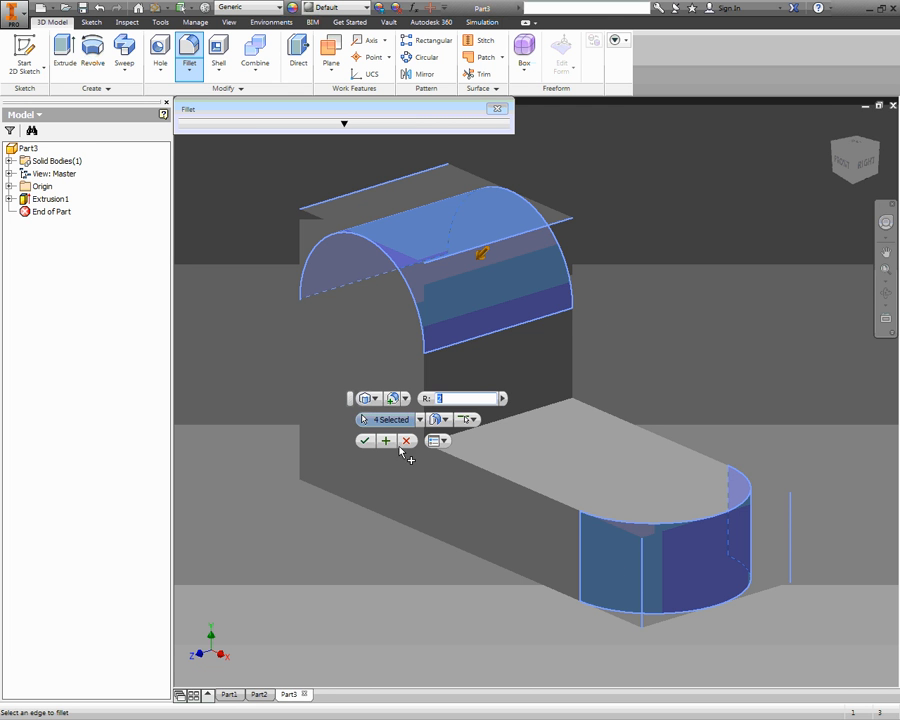
{"action": "left_click", "coordinate": [365, 441]}
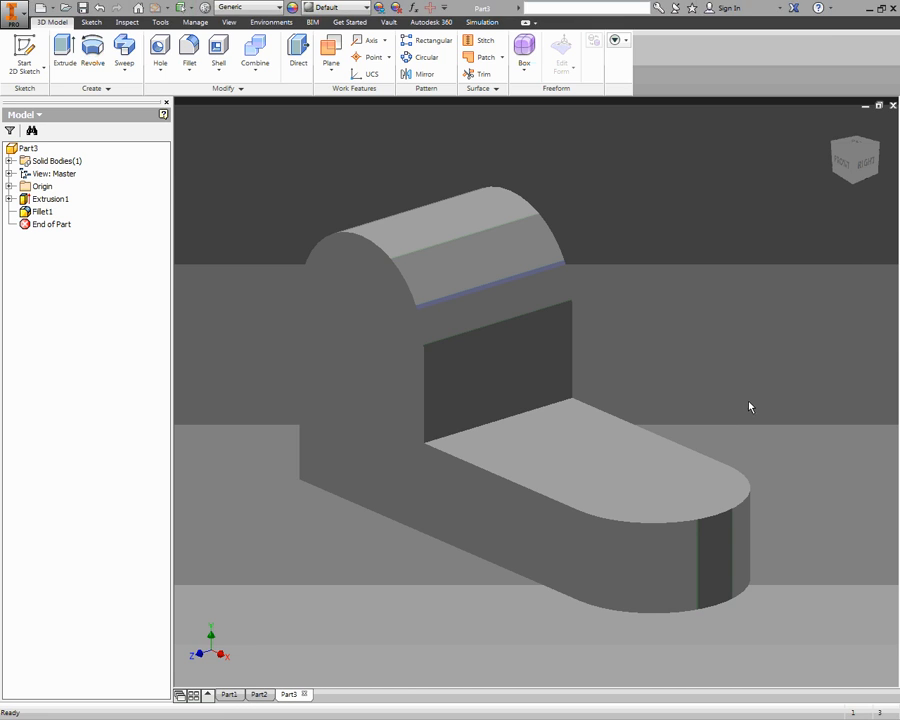
Step: Set up a hole with concentric placement, checking shape 11 in the reference drawing
{"action": "key", "text": "alt+Tab"}
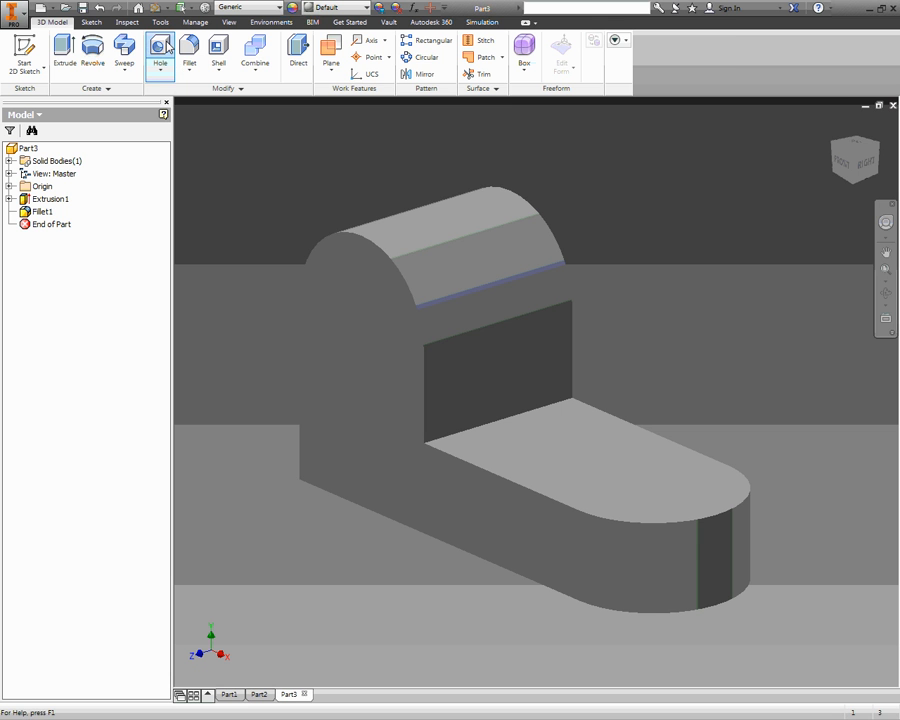
{"action": "left_click", "coordinate": [164, 46]}
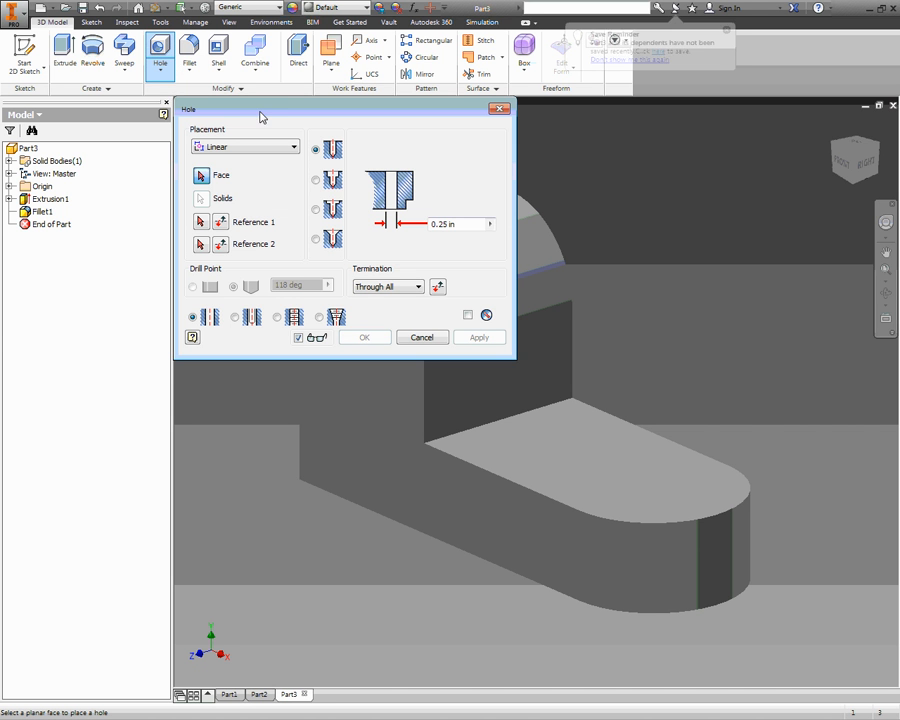
{"action": "left_click_drag", "start_coordinate": [262, 110], "coordinate": [131, 55]}
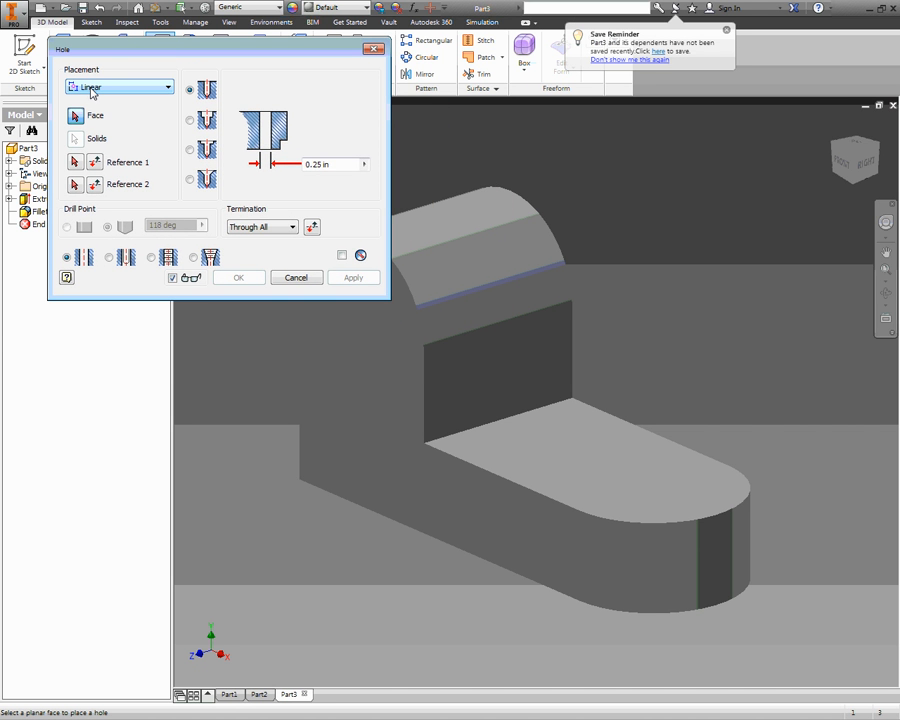
{"action": "left_click", "coordinate": [101, 89]}
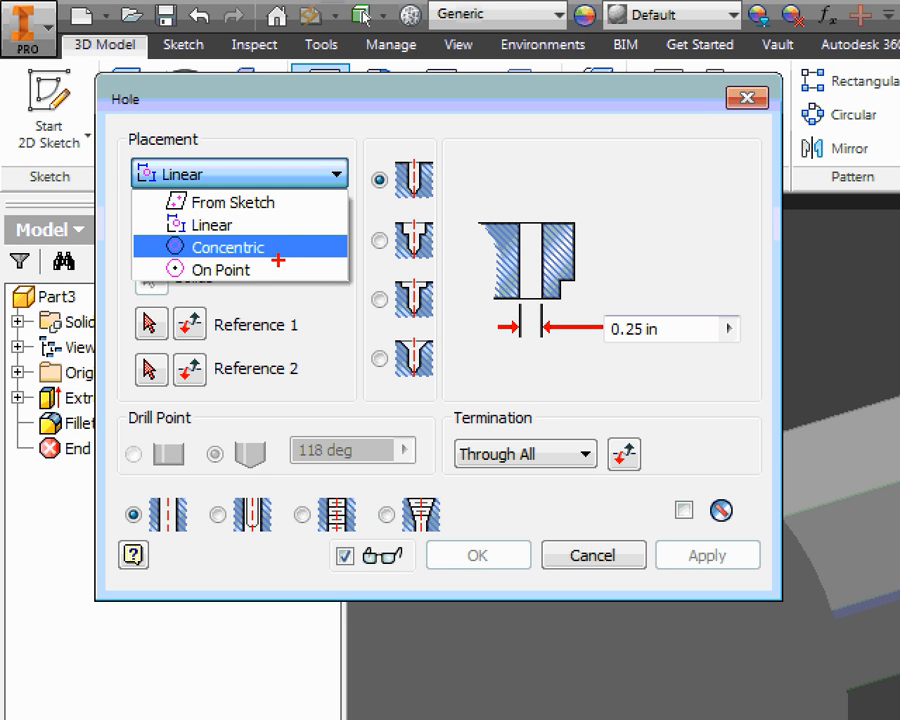
{"action": "mouse_move", "coordinate": [278, 260]}
{"action": "left_mouse_down"}
{"action": "mouse_move", "coordinate": [168, 254]}
{"action": "mouse_move", "coordinate": [232, 232]}
{"action": "mouse_move", "coordinate": [281, 242]}
{"action": "mouse_move", "coordinate": [252, 245]}
{"action": "left_mouse_up"}
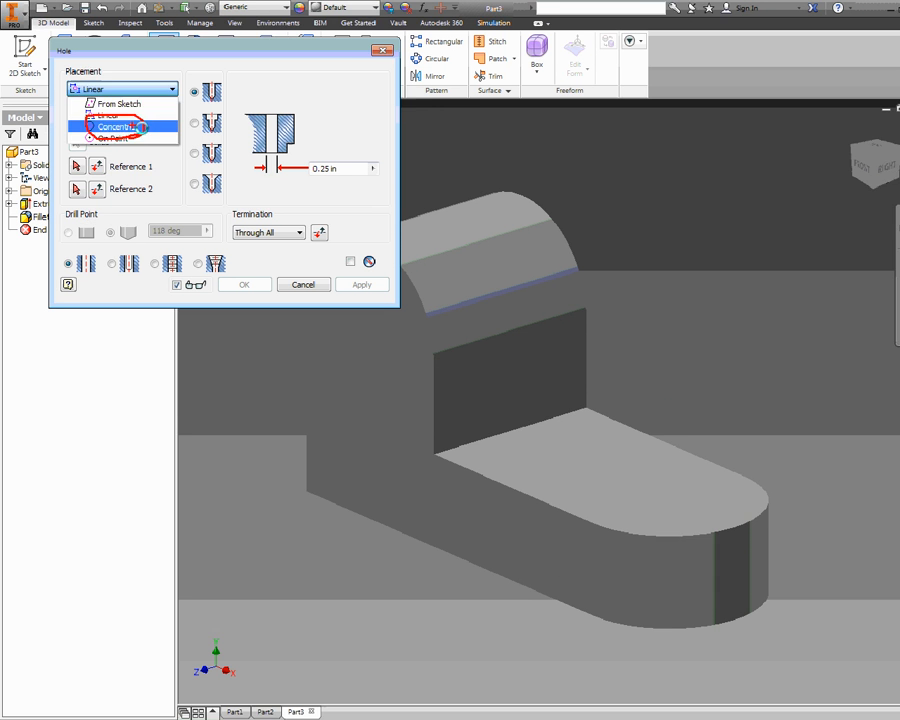
{"action": "key", "text": "Escape"}
{"action": "left_click", "coordinate": [238, 175]}
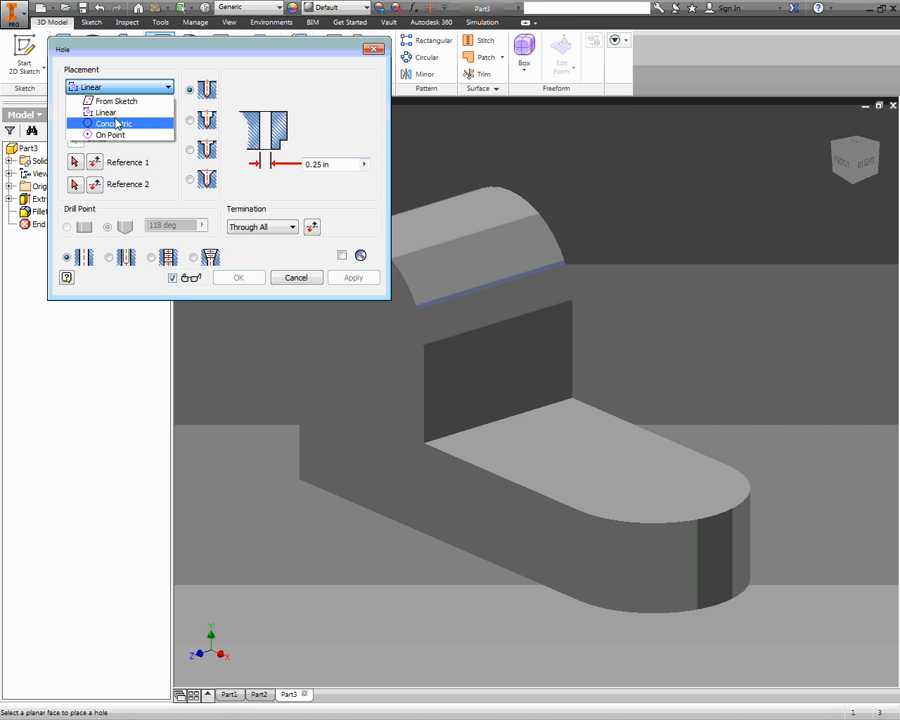
{"action": "left_click", "coordinate": [117, 123]}
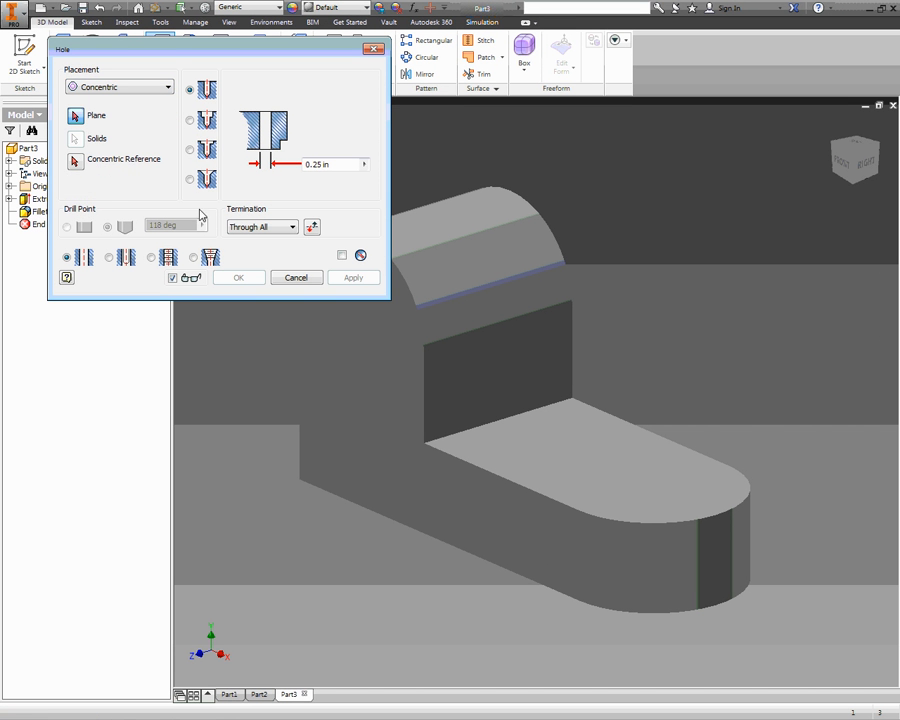
{"action": "left_click_drag", "start_coordinate": [177, 54], "coordinate": [150, 38]}
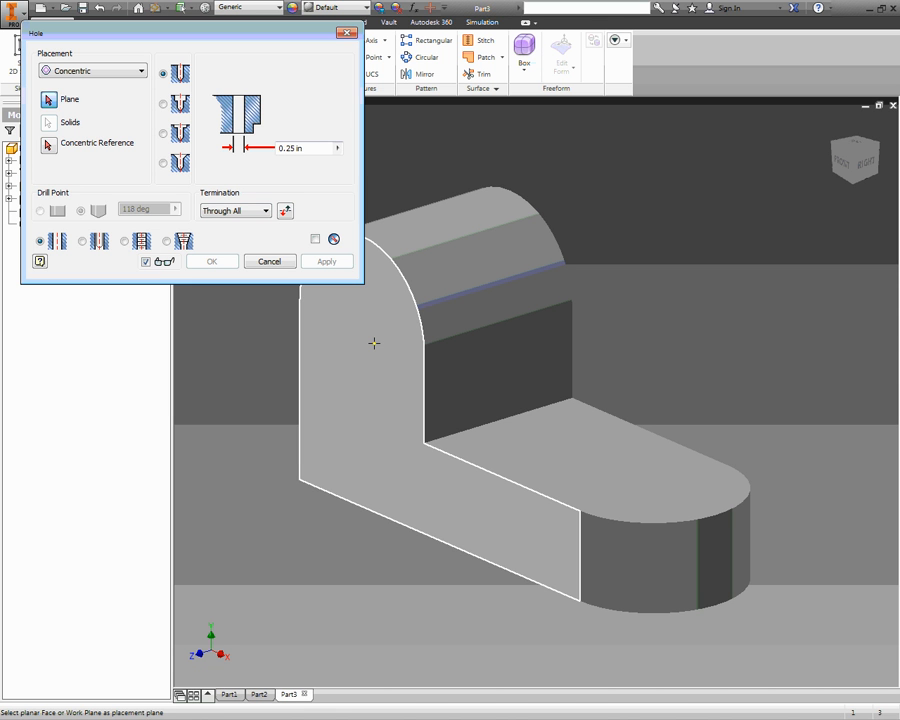
Step: Cut a 2 in diameter through-all hole in the upright's L-shaped side face, concentric with its rounded top edge
{"action": "left_click", "coordinate": [373, 343]}
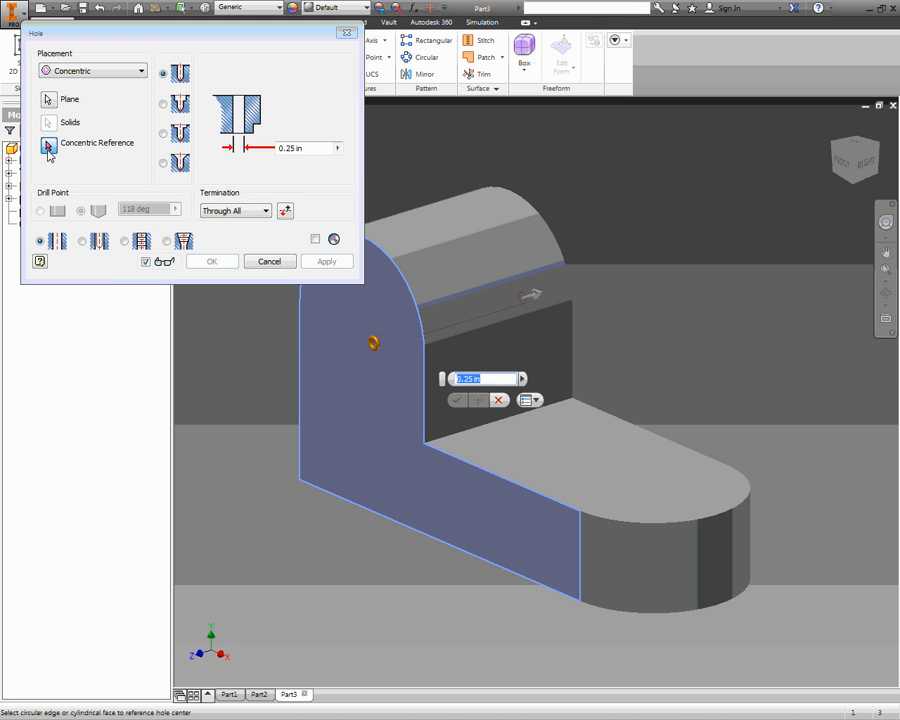
{"action": "left_click_drag", "start_coordinate": [167, 38], "coordinate": [155, 24]}
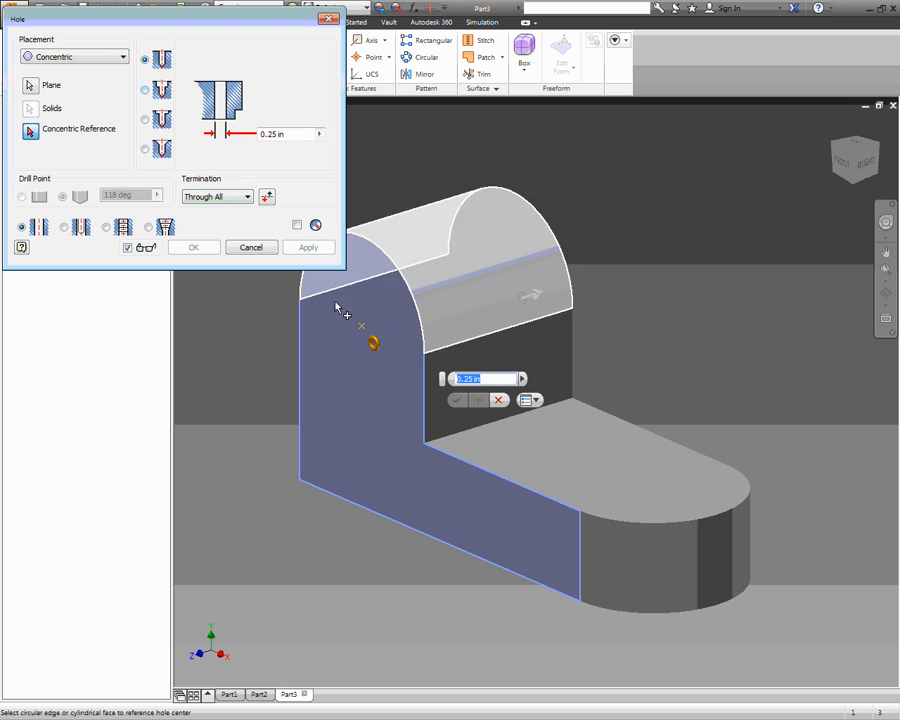
{"action": "left_click", "coordinate": [416, 302]}
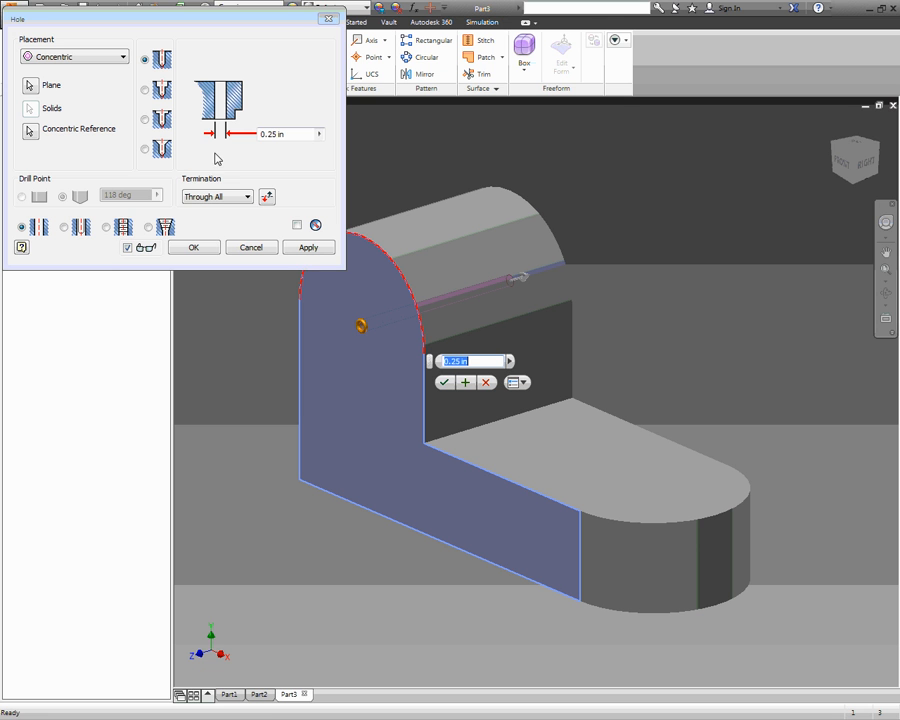
{"action": "left_click", "coordinate": [283, 134]}
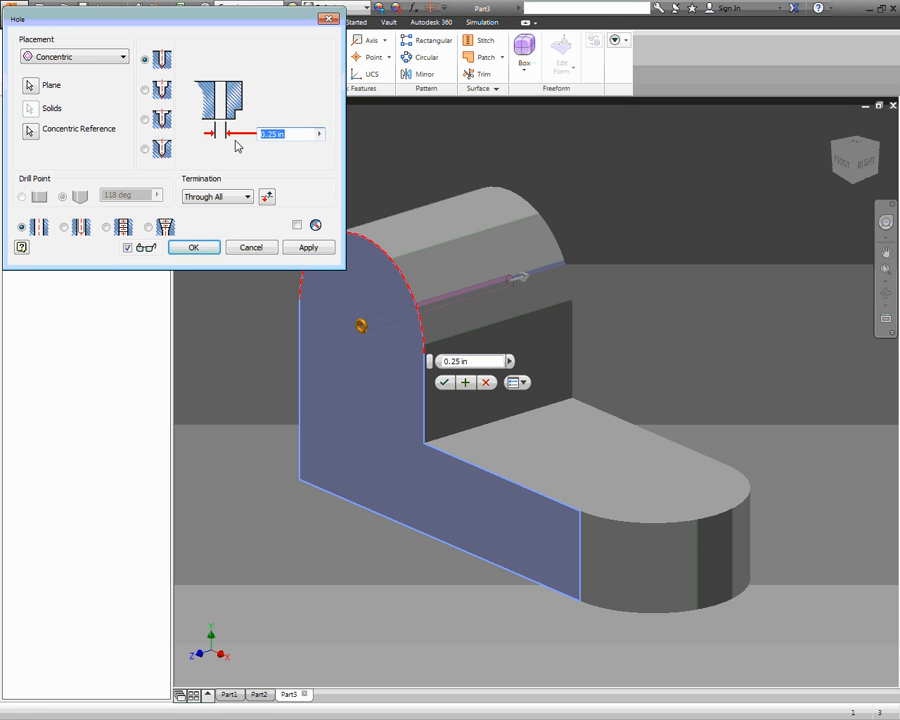
{"action": "type", "text": "2"}
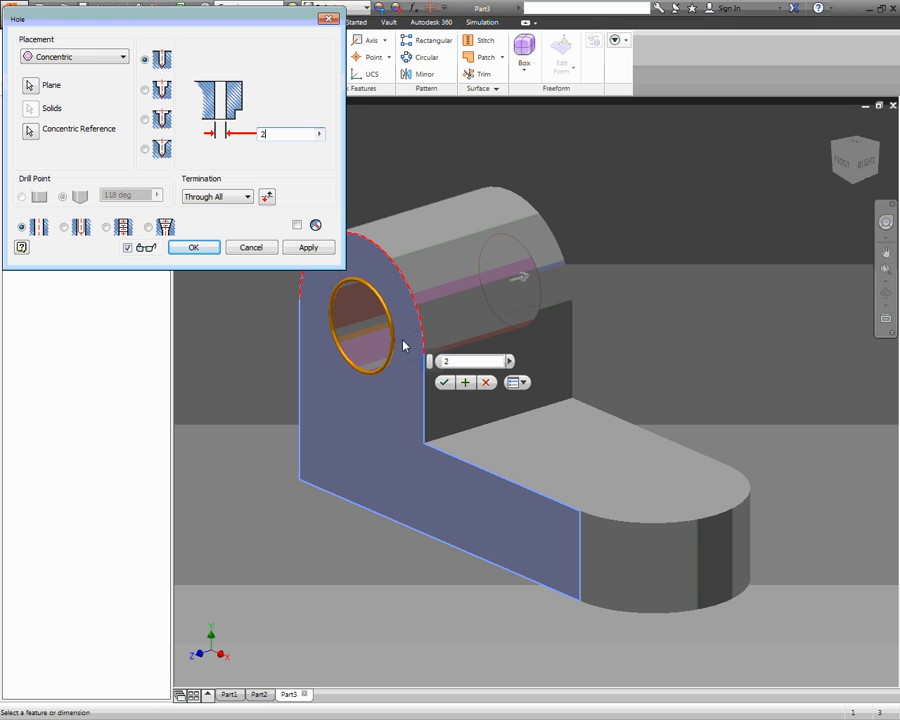
{"action": "left_click", "coordinate": [194, 247]}
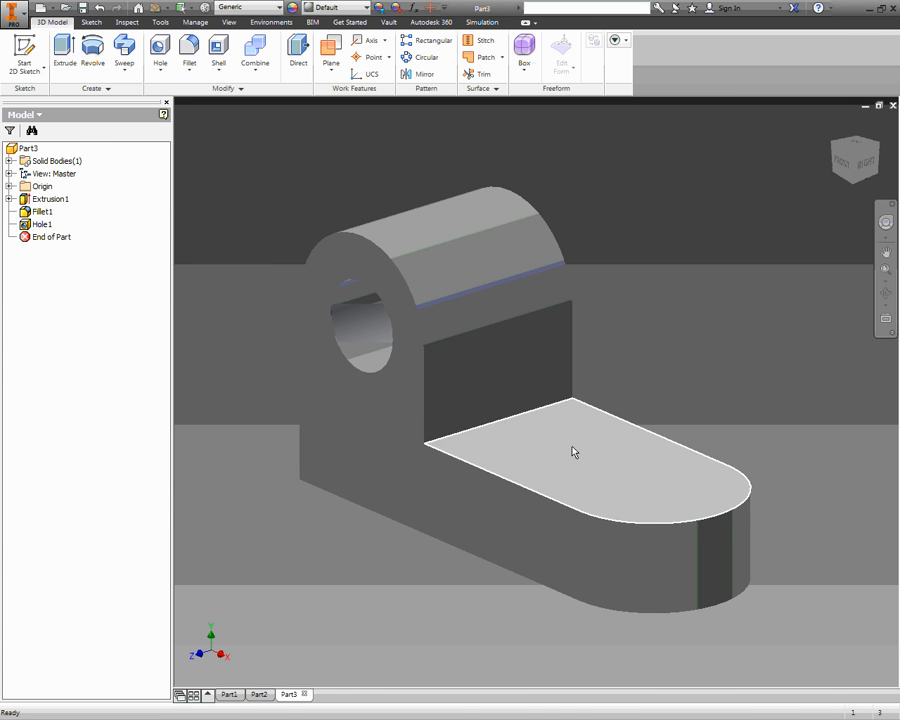
Step: Check the slot of shape 11 in the reference drawing and start a sketch on the base's upper face
{"action": "key", "text": "alt+Tab"}
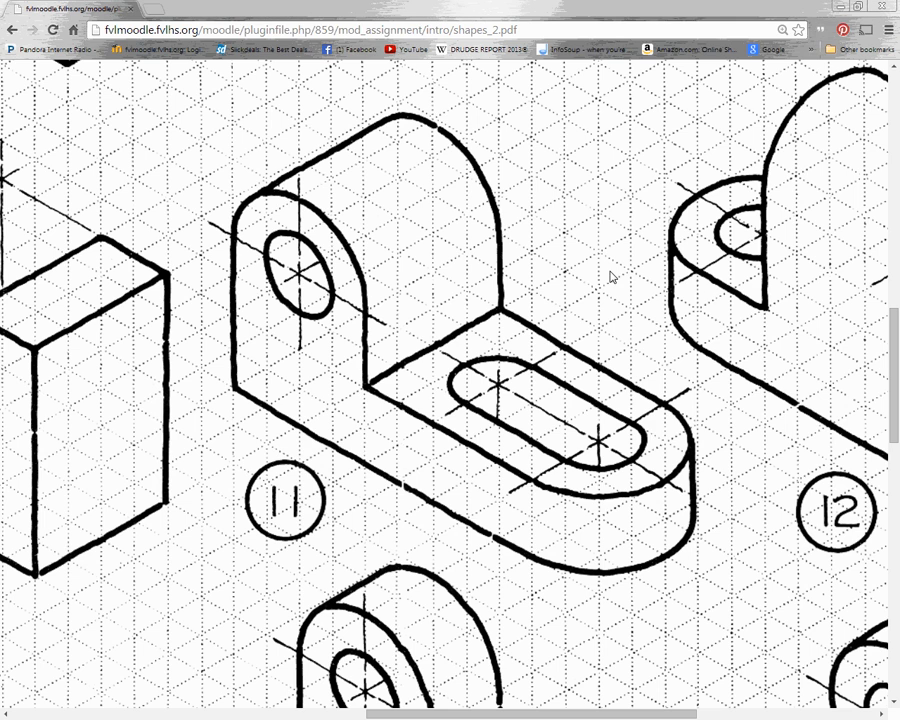
{"action": "key", "text": "alt+Tab"}
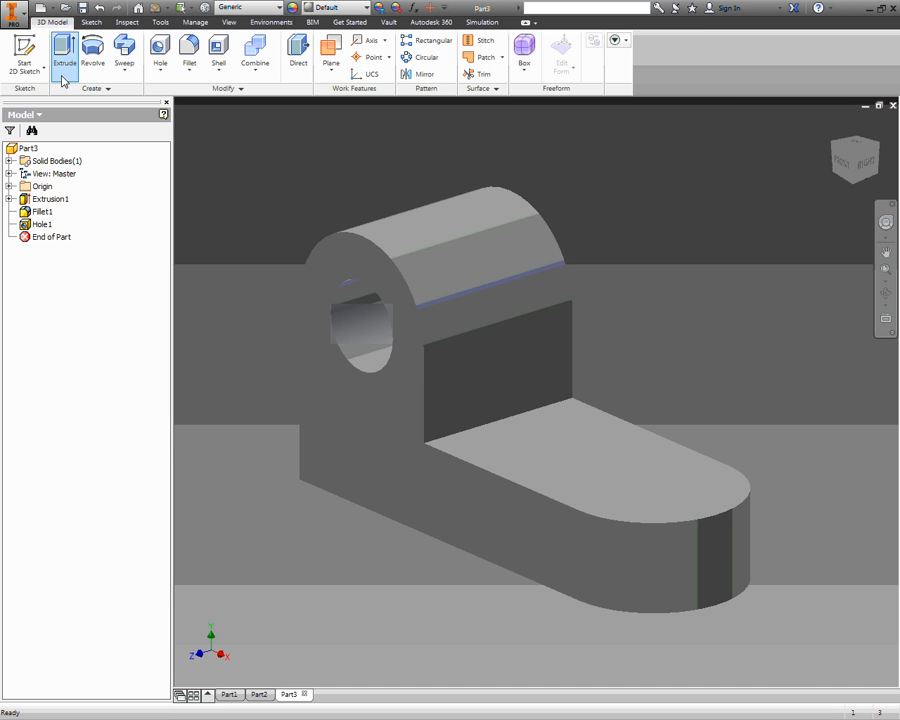
{"action": "left_click", "coordinate": [24, 60]}
{"action": "left_click", "coordinate": [604, 457]}
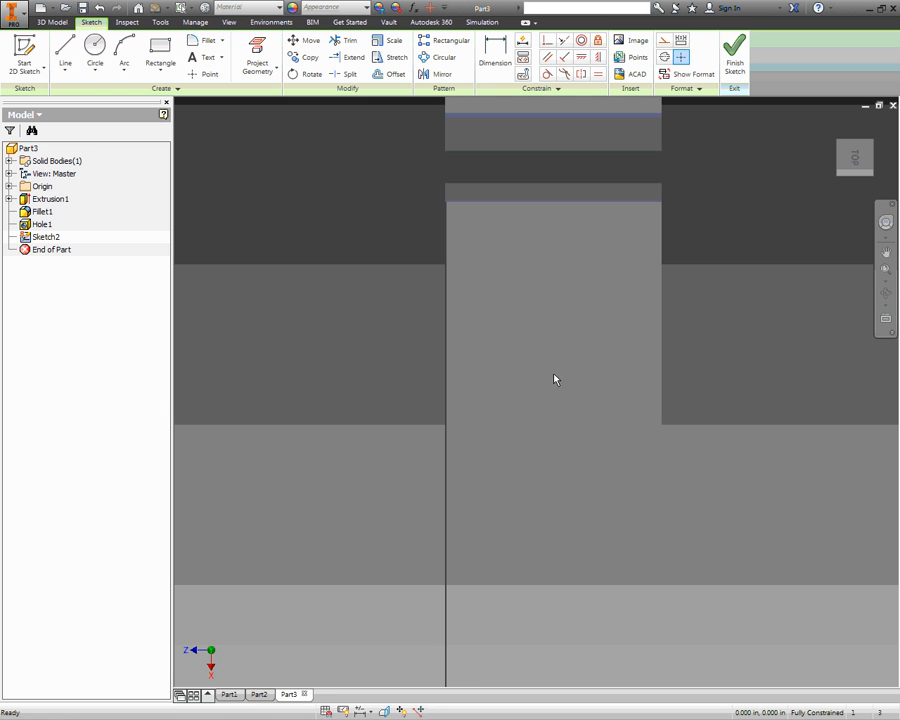
{"action": "middle_click_drag", "start_coordinate": [589, 336], "coordinate": [552, 343]}
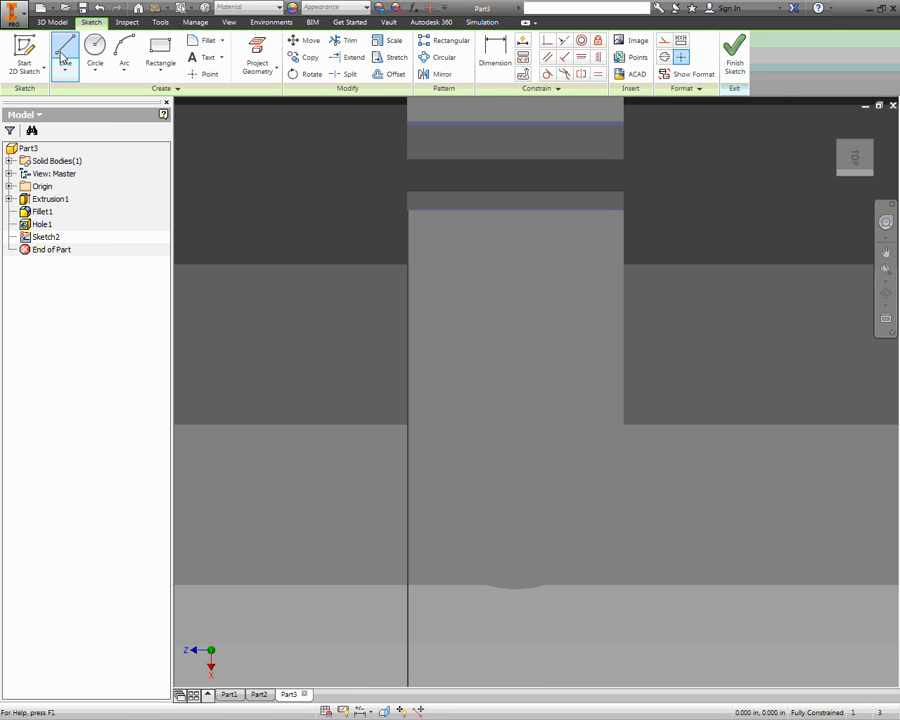
Step: Sketch the slot's first straight side, about 3.25 in long, along the length of the base's upper face
{"action": "left_click", "coordinate": [61, 52]}
{"action": "scroll", "coordinate": [503, 438], "scroll_direction": "down", "scroll_amount": 3}
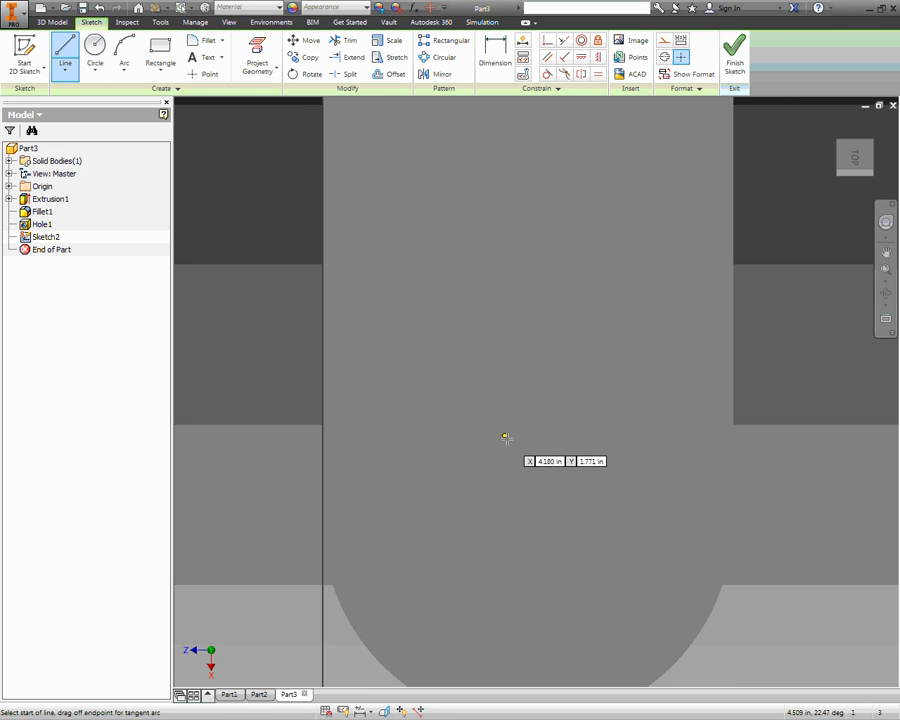
{"action": "middle_click_drag", "start_coordinate": [527, 470], "coordinate": [601, 470]}
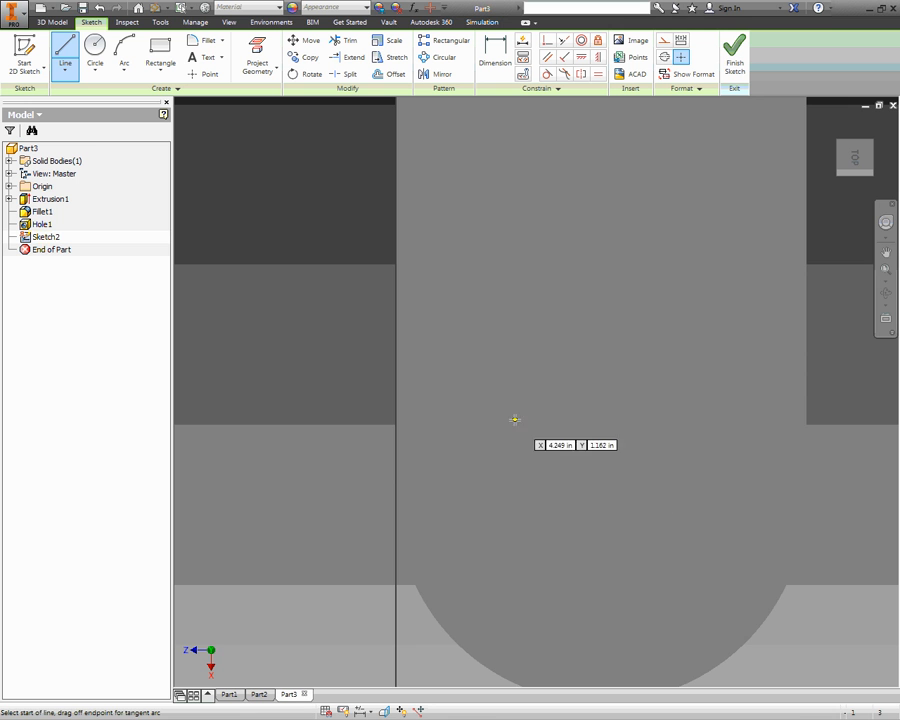
{"action": "mouse_move", "coordinate": [607, 317]}
{"action": "middle_mouse_down"}
{"action": "mouse_move", "coordinate": [488, 317]}
{"action": "mouse_move", "coordinate": [462, 342]}
{"action": "mouse_move", "coordinate": [476, 461]}
{"action": "middle_mouse_up"}
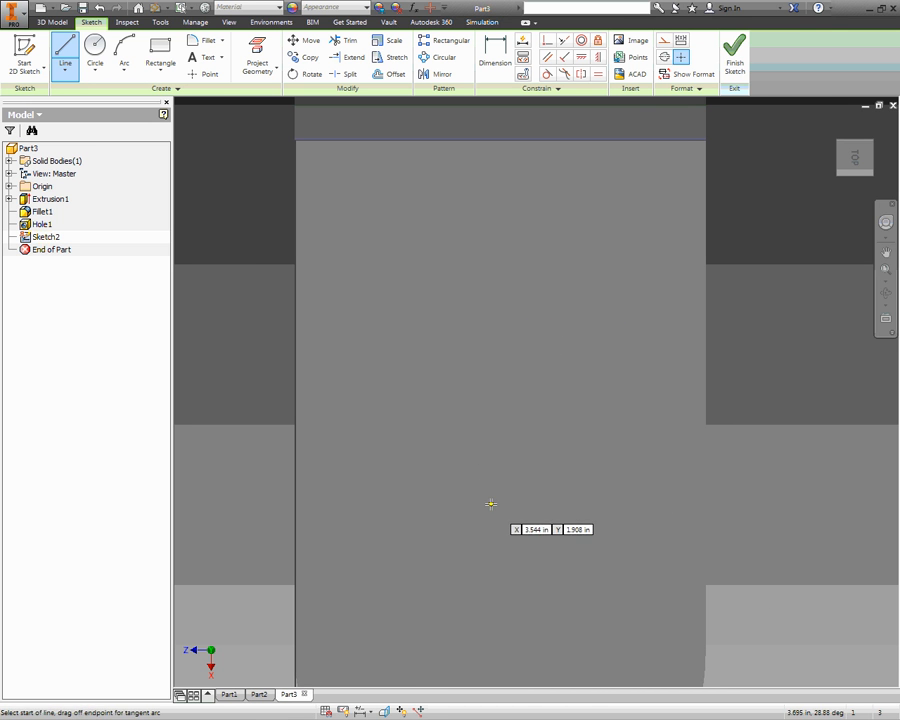
{"action": "middle_click_drag", "start_coordinate": [490, 503], "coordinate": [502, 444]}
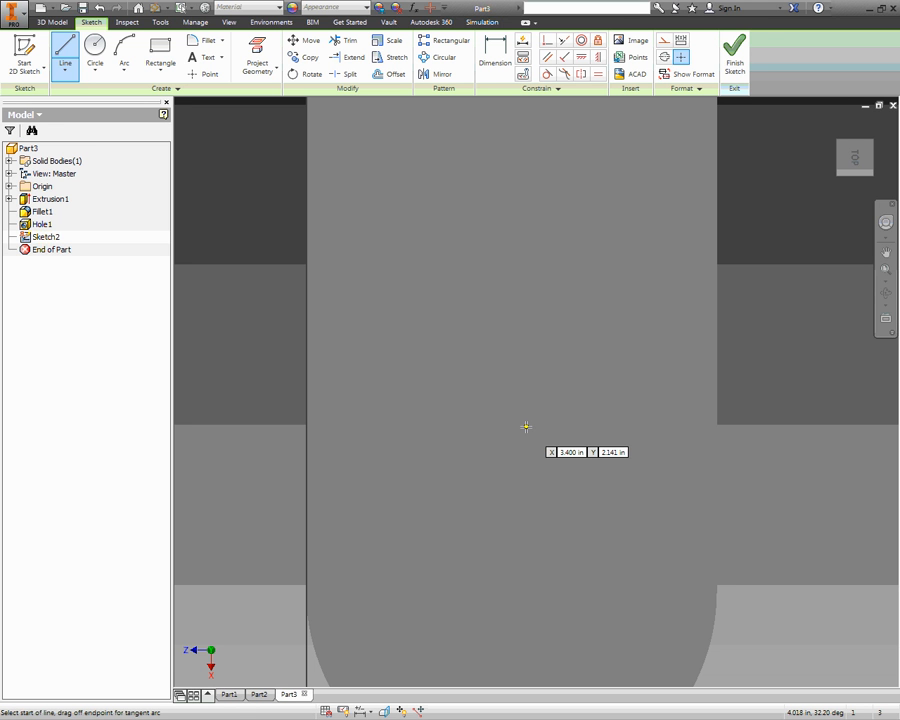
{"action": "left_click", "coordinate": [410, 523]}
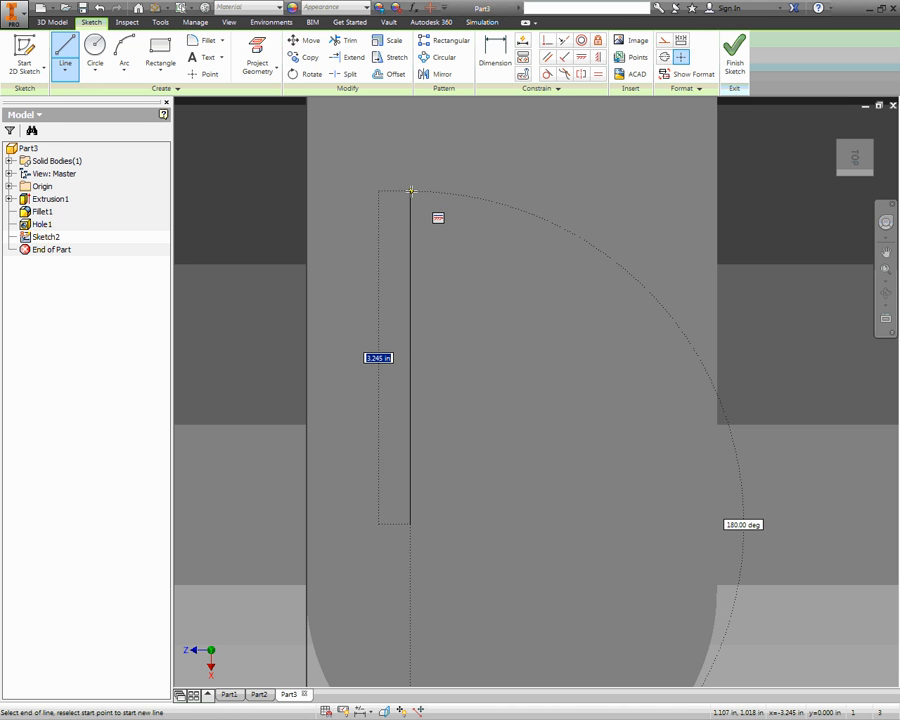
{"action": "left_click", "coordinate": [411, 190]}
Step: Continue from the line's end near the upright with a tangent semicircular arc of about 0.92 in radius
{"action": "middle_click_drag", "start_coordinate": [411, 190], "coordinate": [392, 250]}
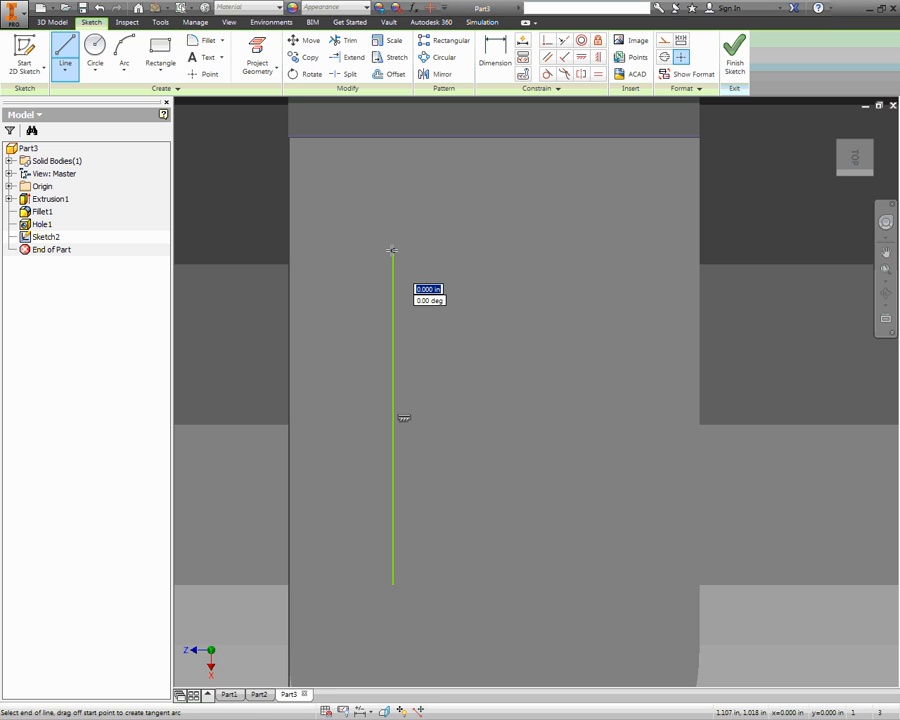
{"action": "mouse_move", "coordinate": [392, 250]}
{"action": "left_mouse_down"}
{"action": "mouse_move", "coordinate": [412, 242]}
{"action": "mouse_move", "coordinate": [411, 257]}
{"action": "mouse_move", "coordinate": [393, 250]}
{"action": "left_mouse_up"}
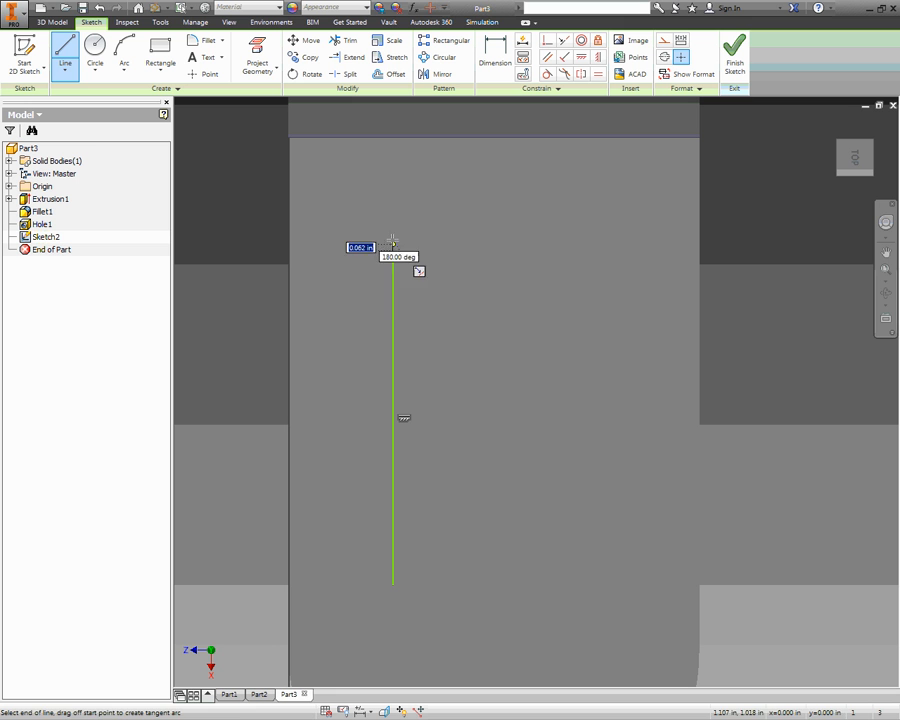
{"action": "left_click_drag", "start_coordinate": [393, 250], "coordinate": [582, 249]}
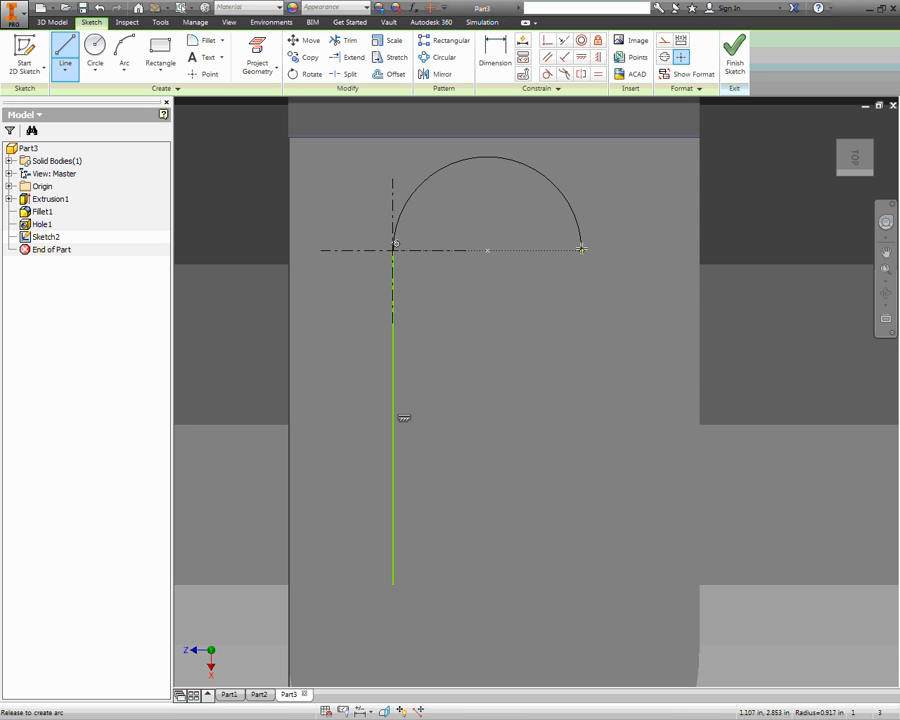
{"action": "left_click_drag", "start_coordinate": [582, 249], "coordinate": [582, 249]}
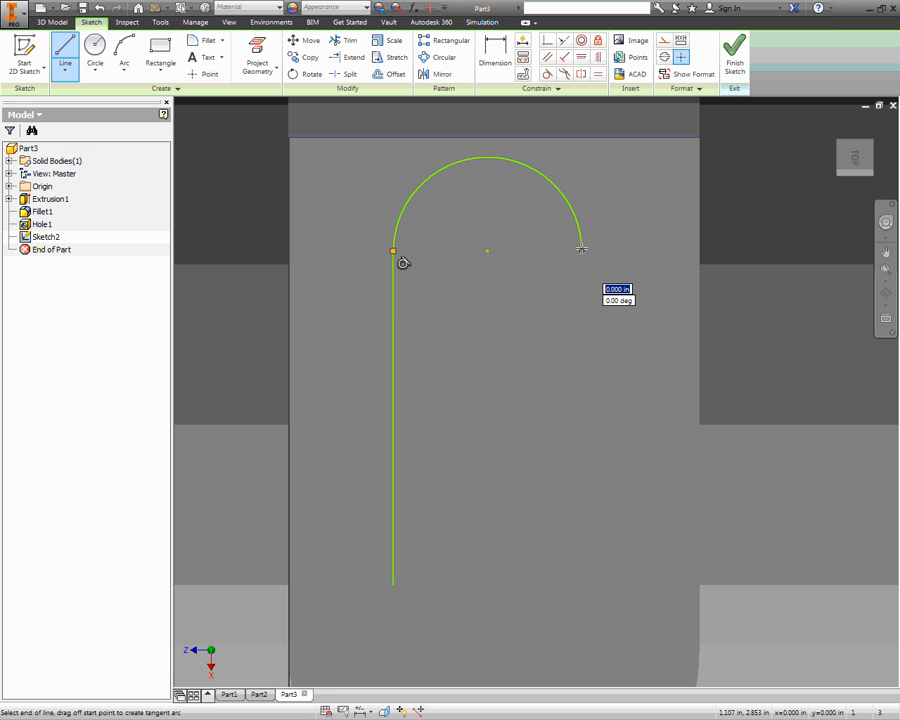
Step: Draw the slot's second straight side parallel to the first and close the outline with a tangent arc at the free end
{"action": "left_click", "coordinate": [581, 582]}
{"action": "middle_click_drag", "start_coordinate": [587, 257], "coordinate": [594, 201]}
{"action": "middle_click_drag", "start_coordinate": [584, 516], "coordinate": [588, 486]}
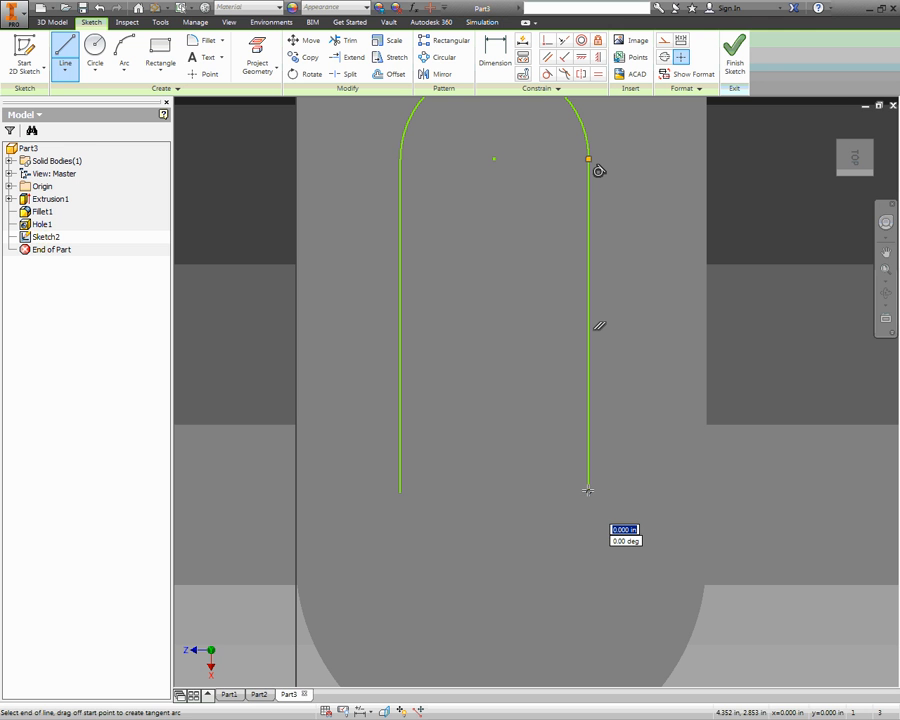
{"action": "left_click_drag", "start_coordinate": [588, 490], "coordinate": [401, 489]}
{"action": "scroll", "coordinate": [508, 488], "scroll_direction": "down", "scroll_amount": 3}
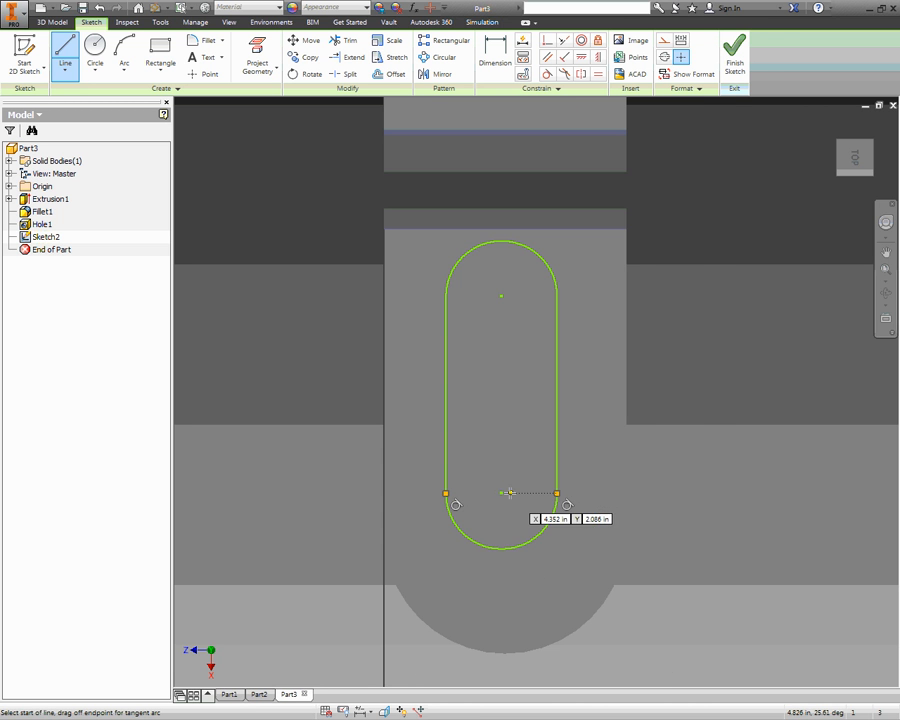
{"action": "middle_click_drag", "start_coordinate": [510, 467], "coordinate": [512, 507]}
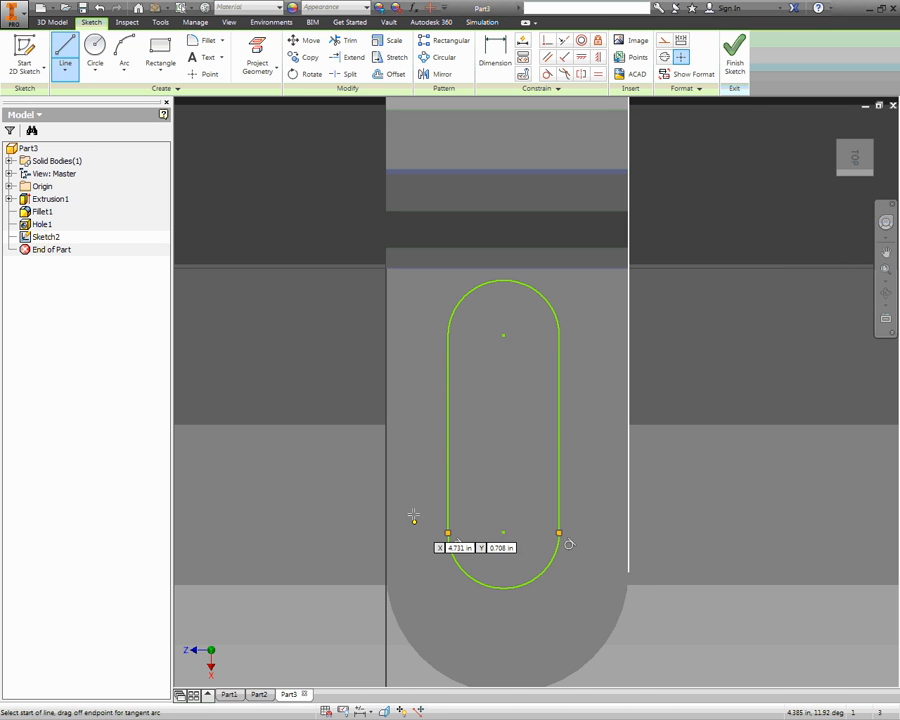
{"action": "key", "text": "Escape"}
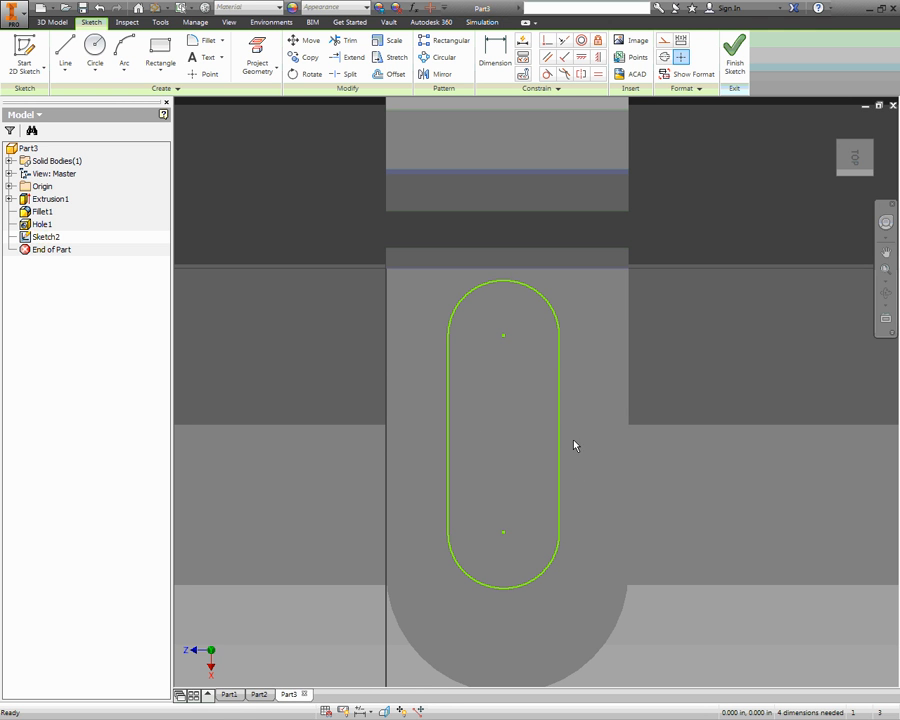
Step: Compare the sketched slot with the slot of shape 11 in the reference drawing
{"action": "middle_click_drag", "start_coordinate": [538, 442], "coordinate": [506, 405]}
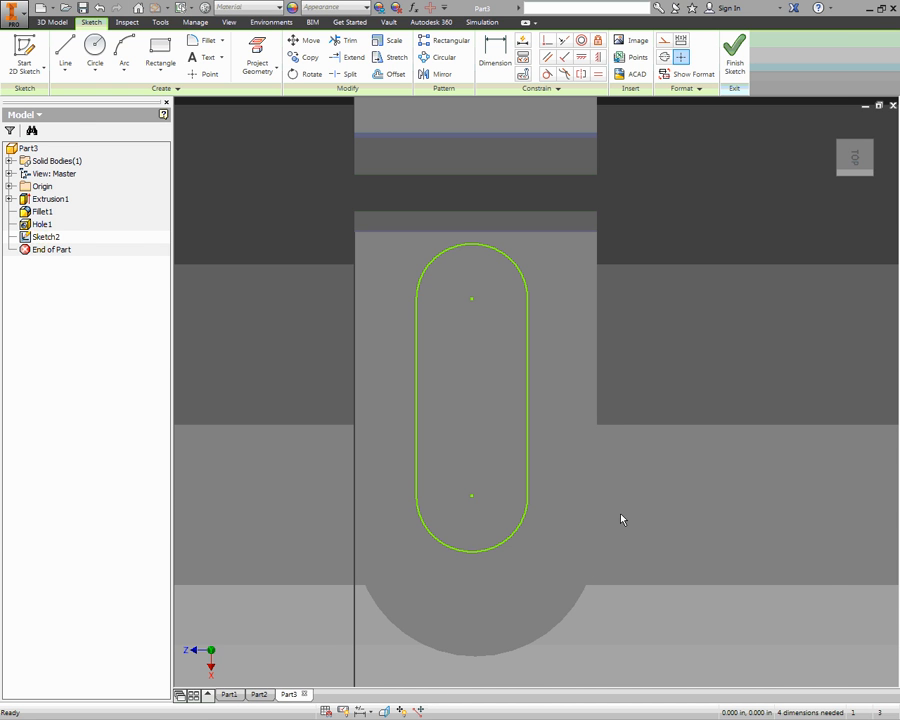
{"action": "key", "text": "alt+Tab"}
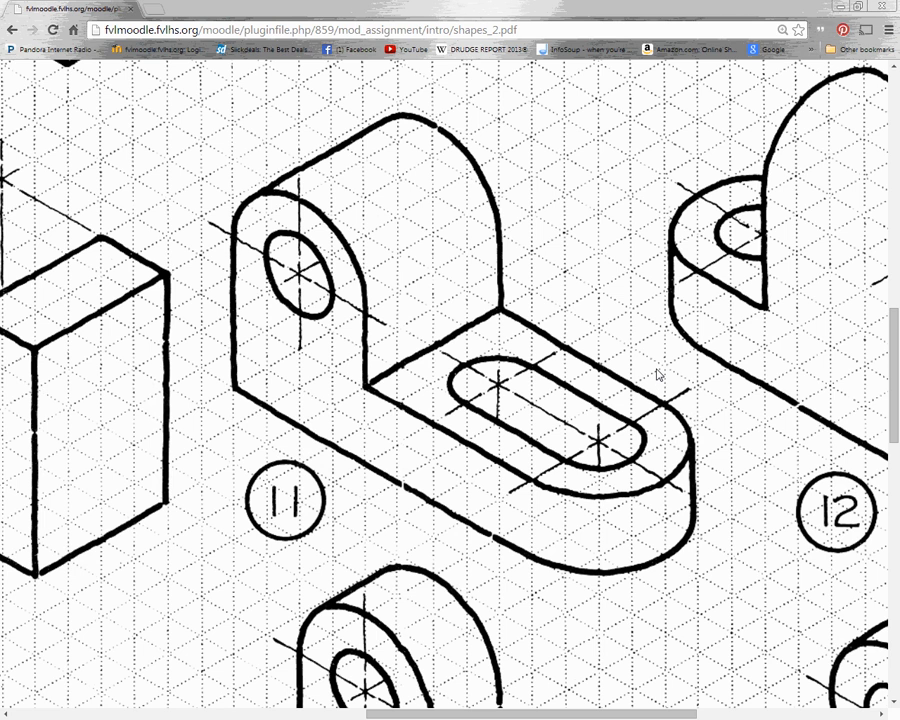
{"action": "key", "text": "alt+Tab"}
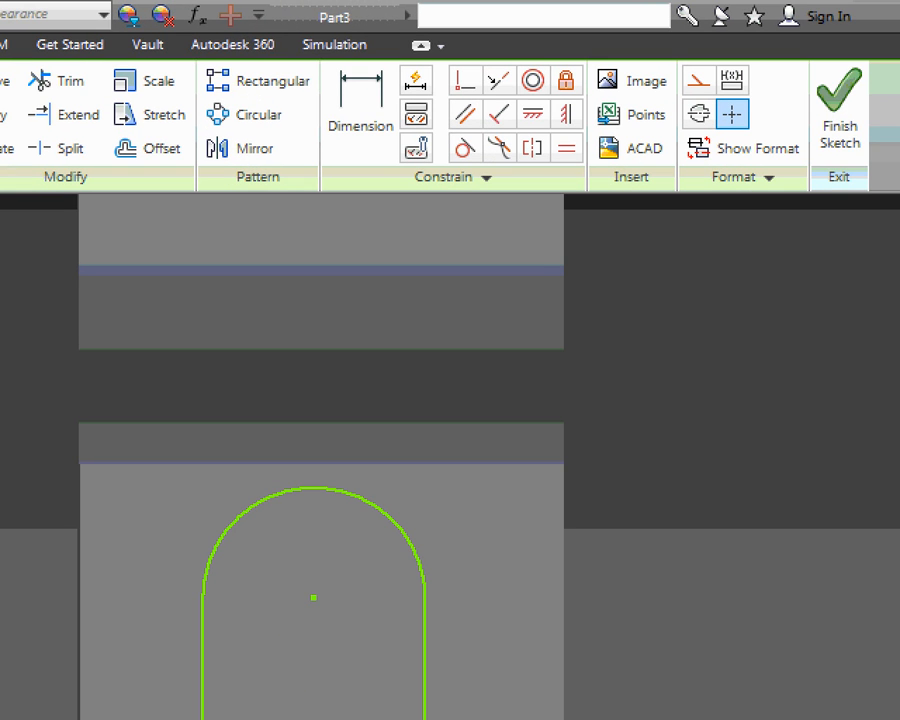
{"action": "mouse_move", "coordinate": [568, 90]}
{"action": "left_mouse_down"}
{"action": "mouse_move", "coordinate": [545, 110]}
{"action": "mouse_move", "coordinate": [515, 70]}
{"action": "mouse_move", "coordinate": [568, 80]}
{"action": "mouse_move", "coordinate": [500, 100]}
{"action": "left_mouse_up"}
{"action": "key", "text": "Escape"}
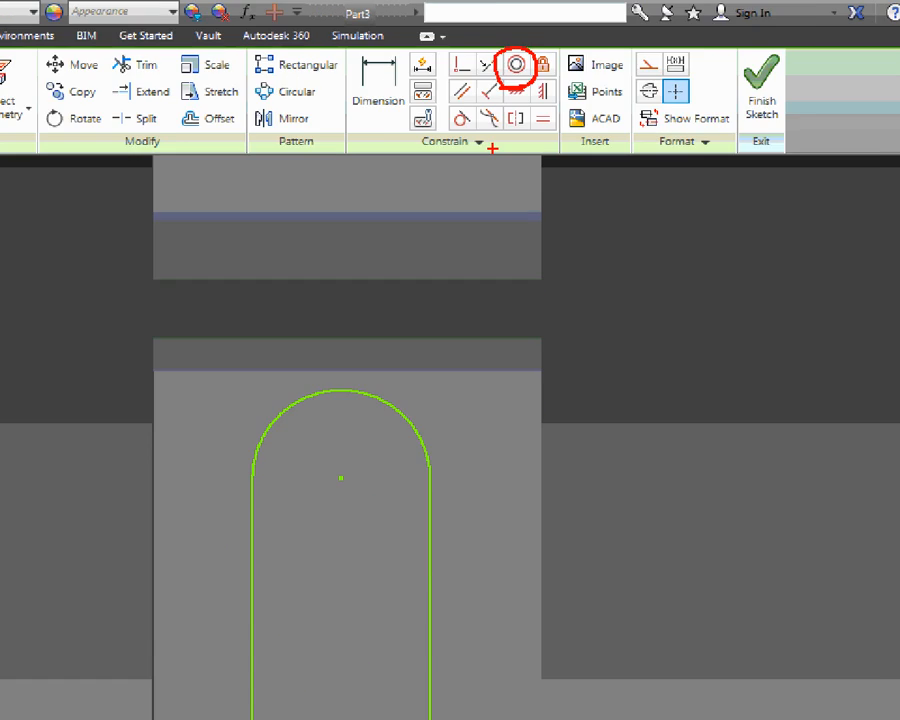
Step: Make the slot's free-end arc concentric with the rounded outer edge of the base using a concentric constraint
{"action": "left_click", "coordinate": [581, 40]}
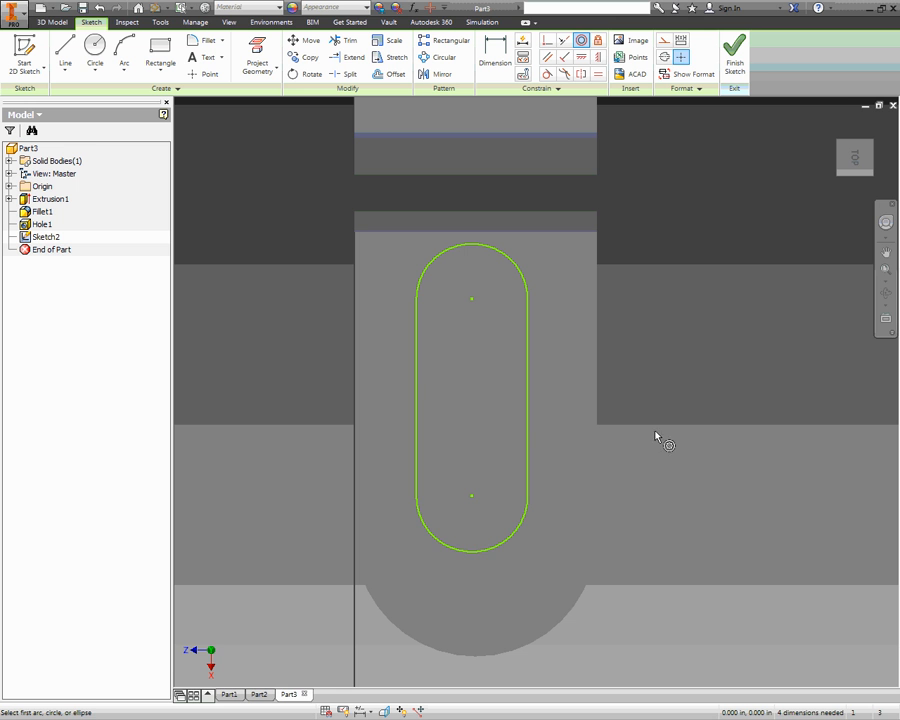
{"action": "left_click", "coordinate": [527, 521]}
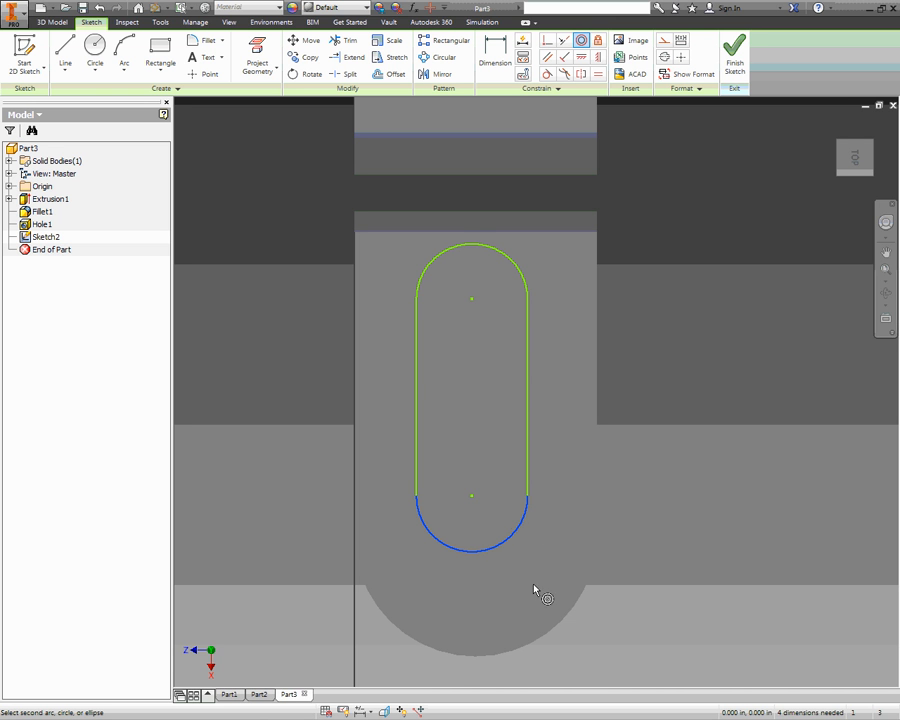
{"action": "left_click", "coordinate": [570, 620]}
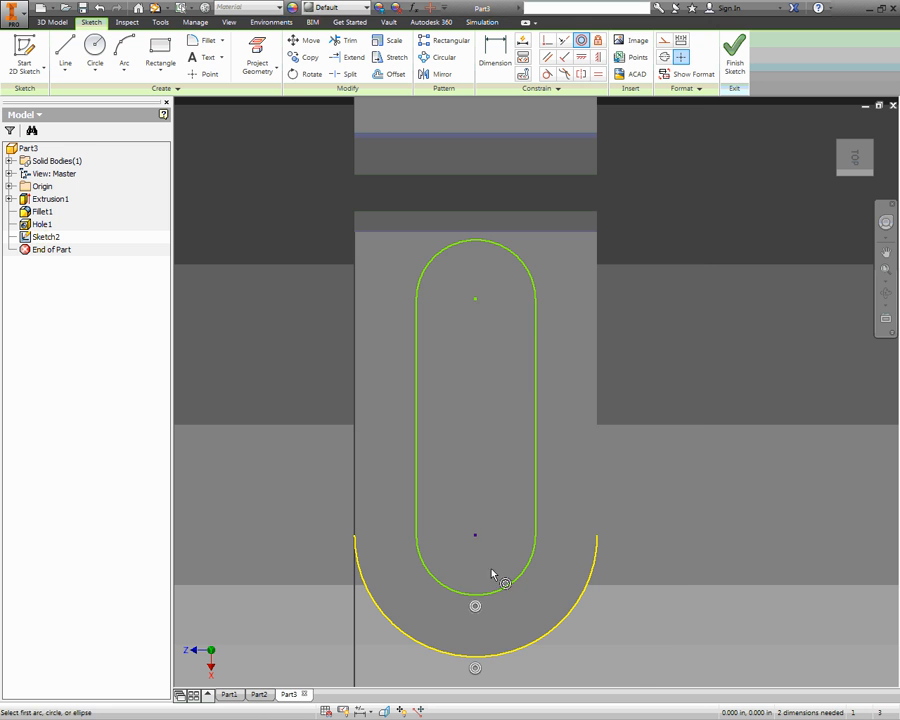
{"action": "scroll", "coordinate": [486, 537], "scroll_direction": "up", "scroll_amount": 2}
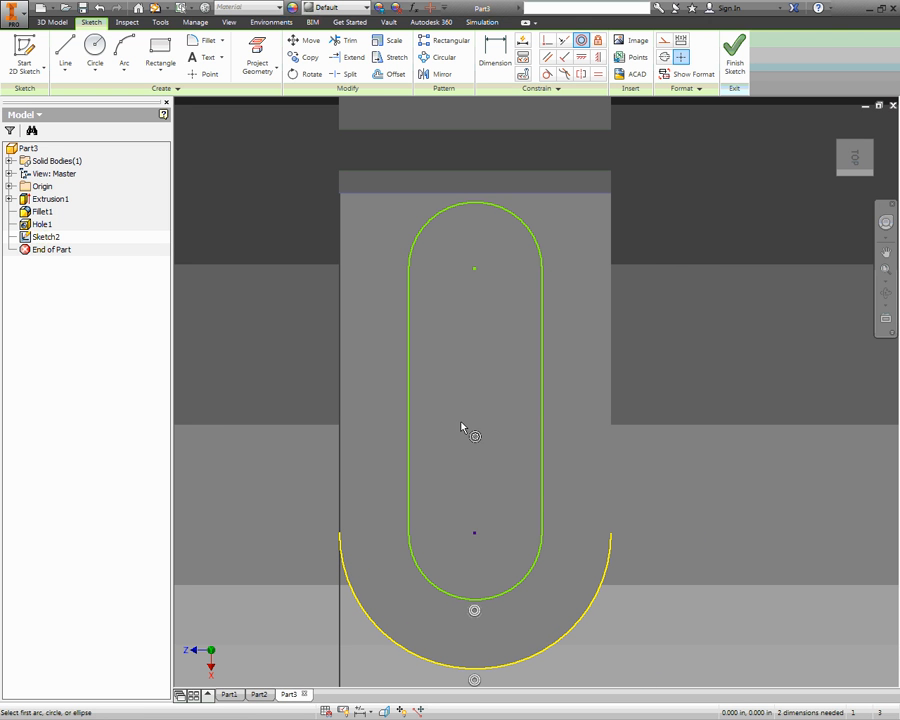
{"action": "key", "text": "Escape"}
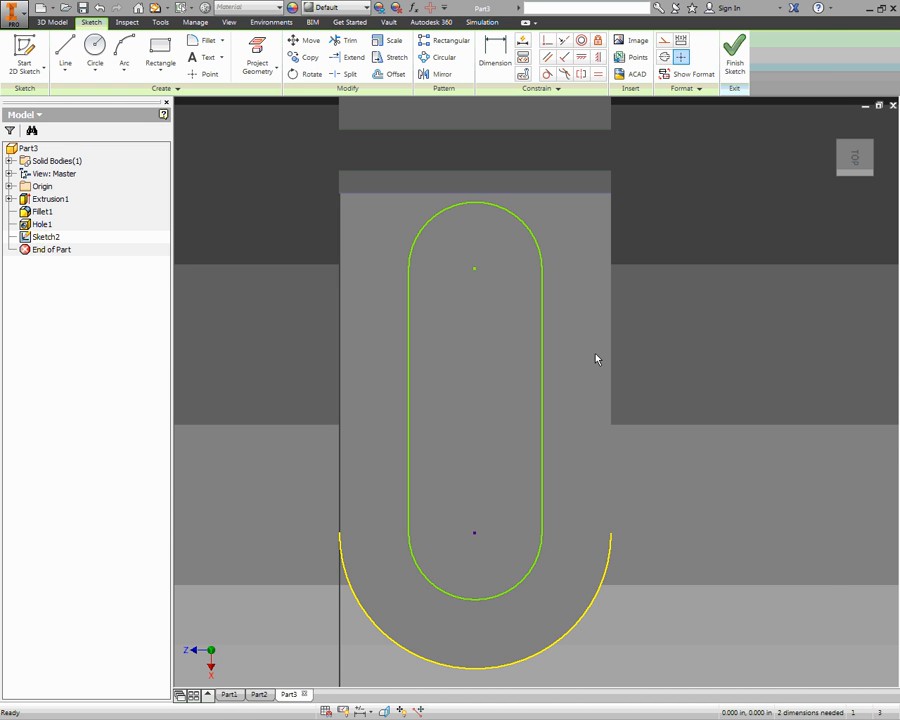
Step: Check shape 11's slot in the reference drawing and dimension the sketched slot's width between its straight sides as 2 in
{"action": "key", "text": "alt+Tab"}
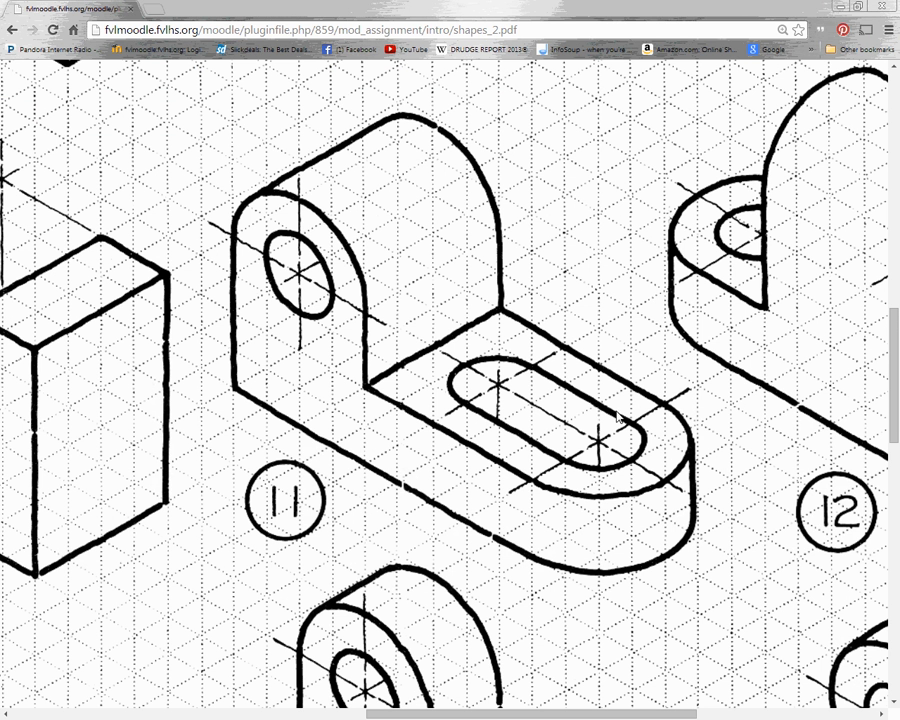
{"action": "key", "text": "alt+Tab"}
{"action": "left_click", "coordinate": [495, 52]}
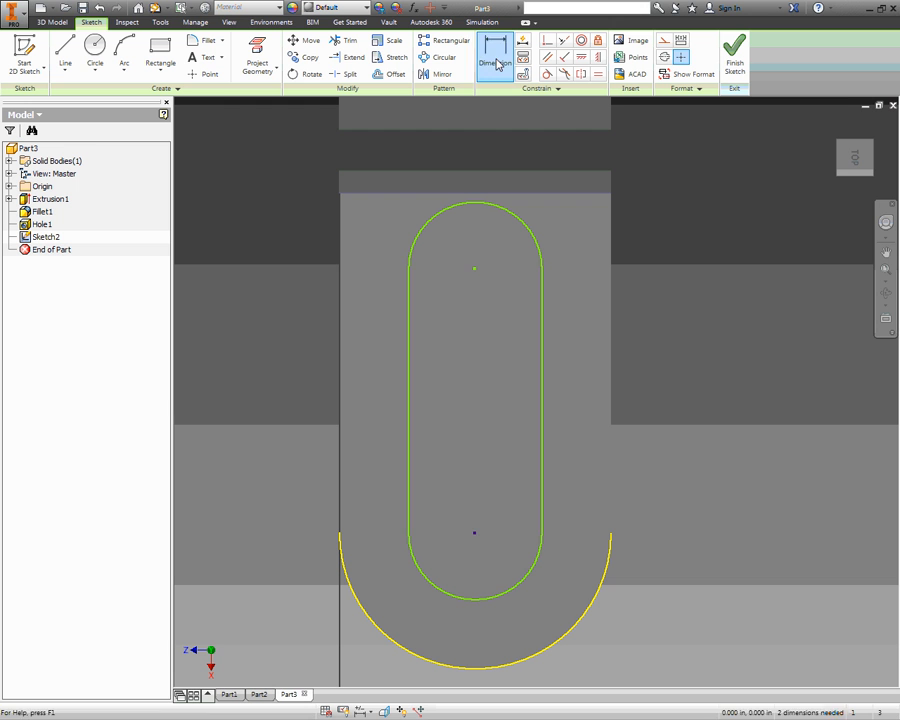
{"action": "left_click", "coordinate": [408, 428]}
{"action": "left_click", "coordinate": [542, 437]}
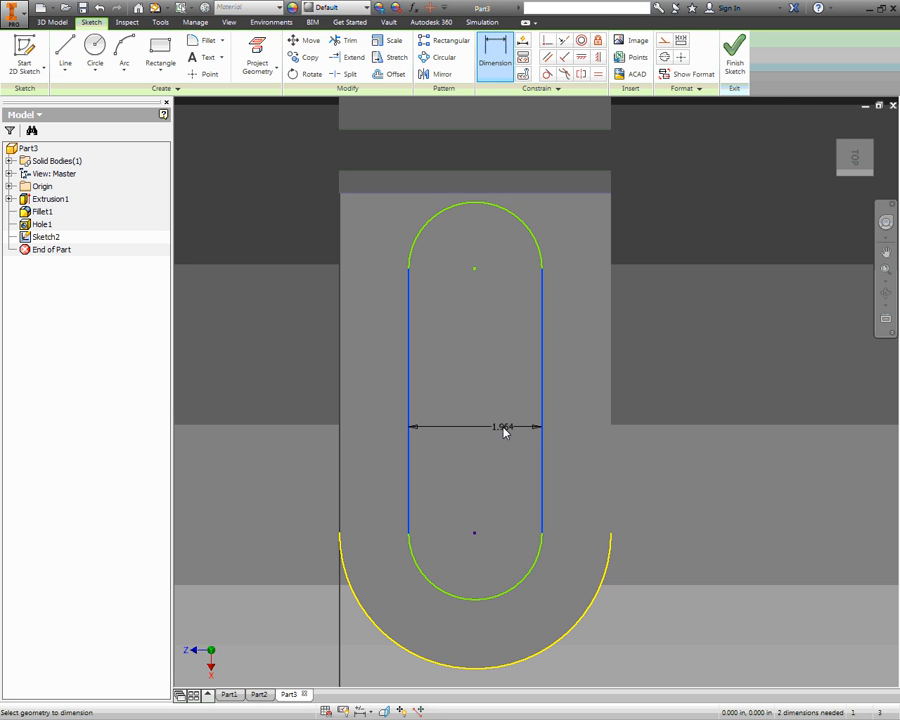
{"action": "left_click", "coordinate": [504, 431]}
{"action": "type", "text": "2"}
{"action": "key", "text": "Return"}
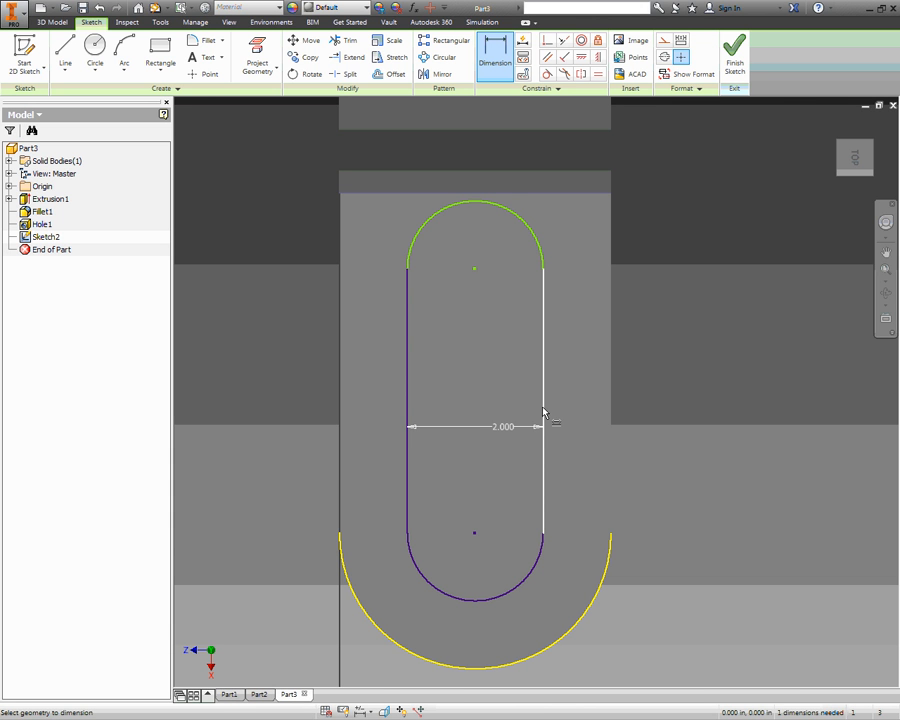
Step: Dimension the length of one straight side of the slot as 3 in
{"action": "left_click", "coordinate": [543, 412]}
{"action": "left_click", "coordinate": [578, 410]}
{"action": "type", "text": "3.8933248"}
{"action": "key", "text": "Return"}
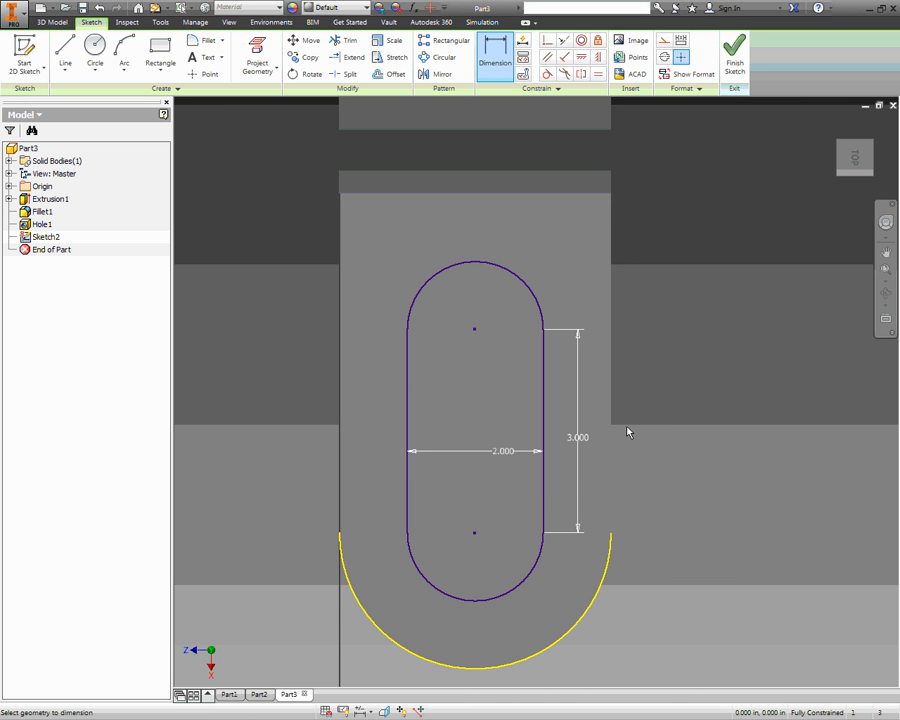
Step: Finish the sketch and extrude the slot profile as a cut through the base with the extent set to All
{"action": "left_click", "coordinate": [735, 55]}
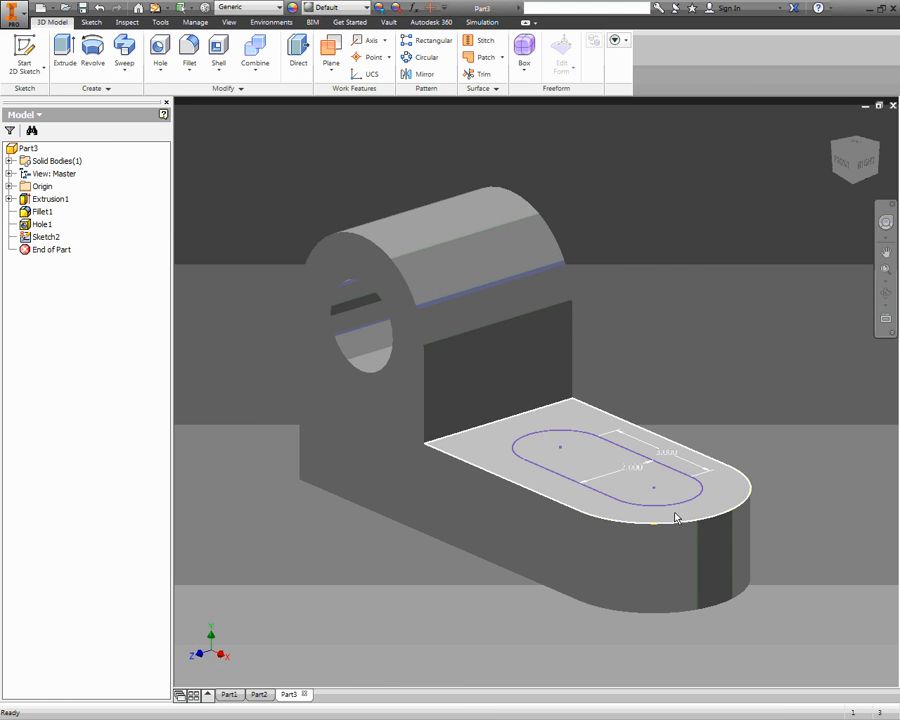
{"action": "left_click", "coordinate": [66, 48]}
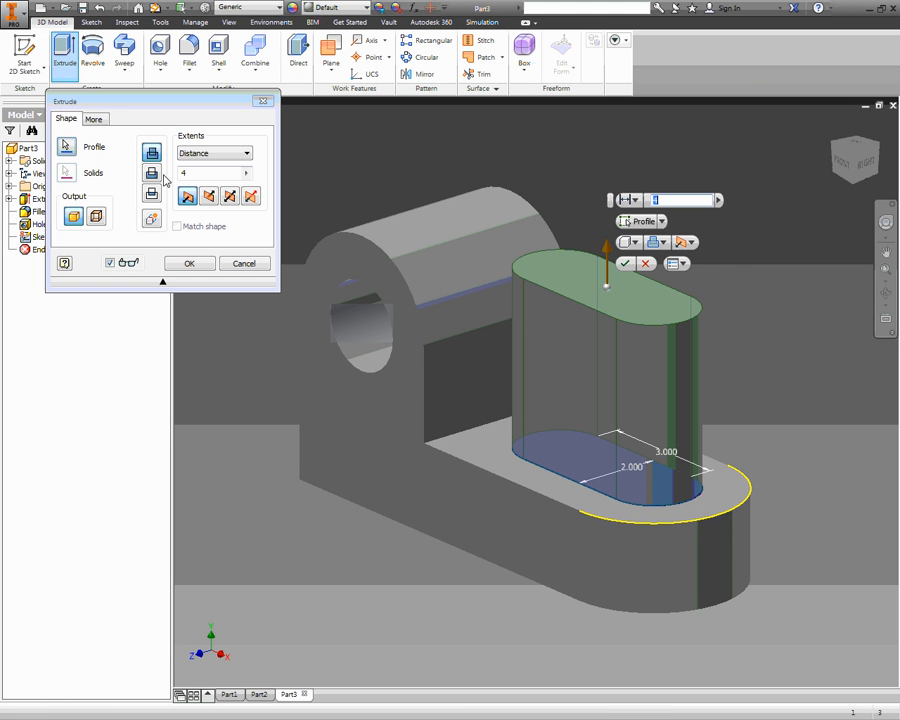
{"action": "left_click", "coordinate": [151, 172]}
{"action": "left_click", "coordinate": [205, 153]}
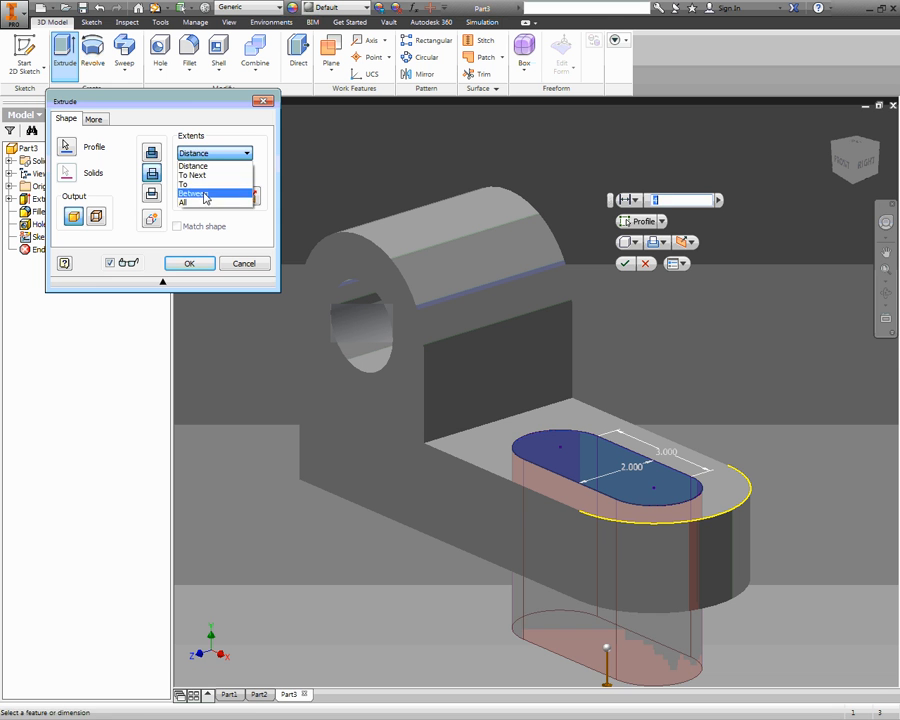
{"action": "left_click", "coordinate": [184, 202]}
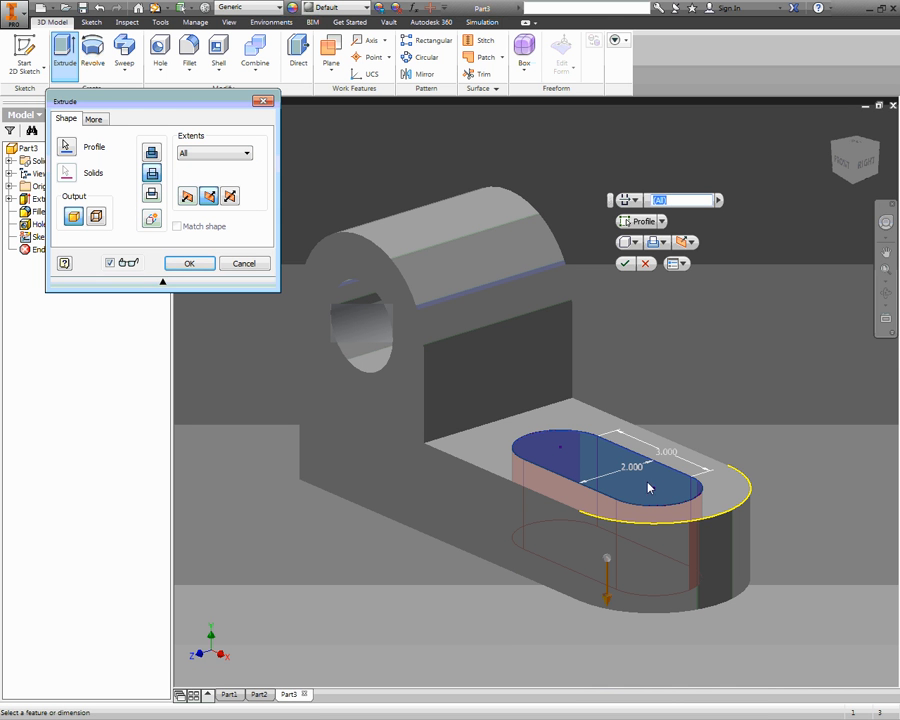
{"action": "left_click", "coordinate": [192, 264]}
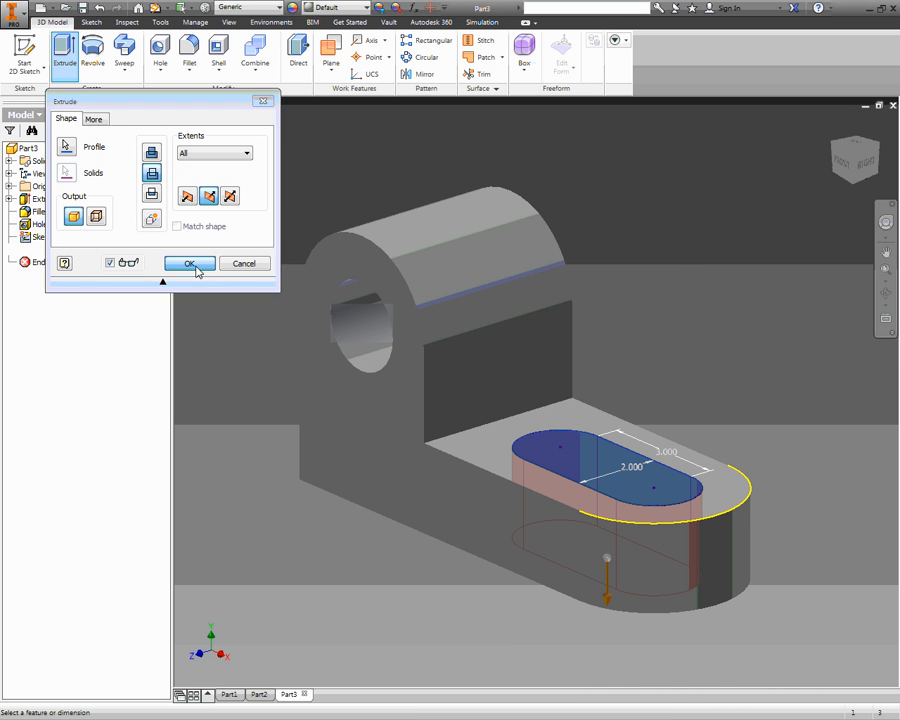
{"action": "left_click", "coordinate": [833, 125]}
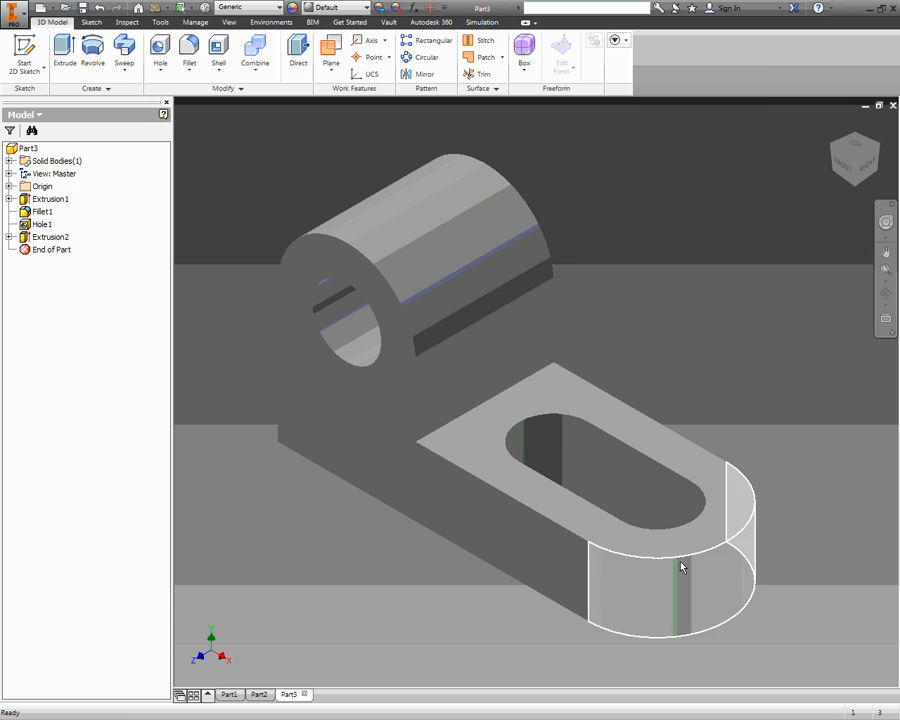